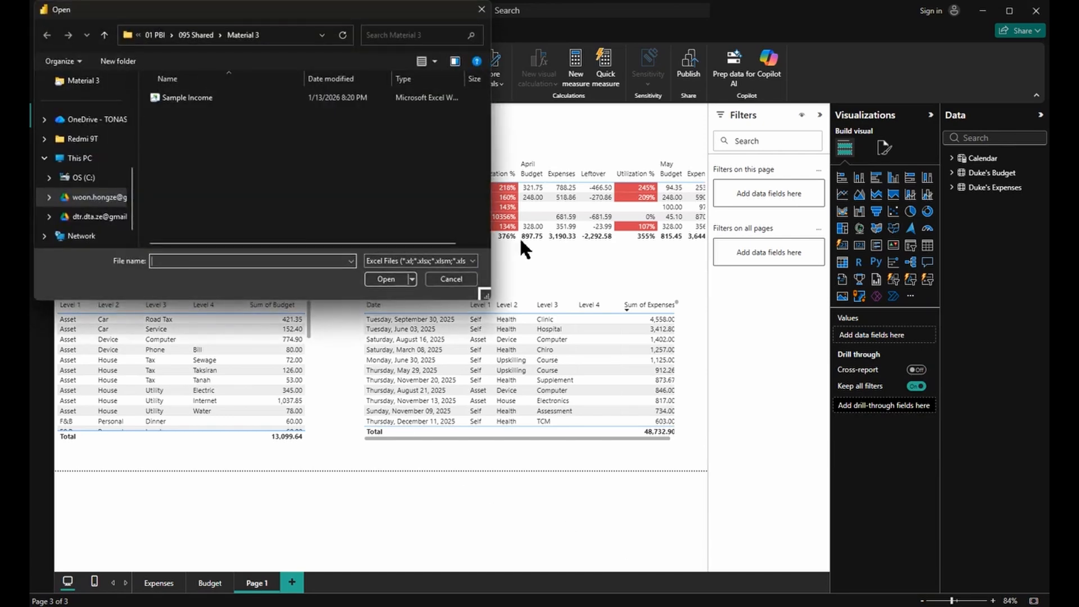
# Load the Income1 table from the Sample Income workbook into the report
pyautogui.doubleClick(234, 102)
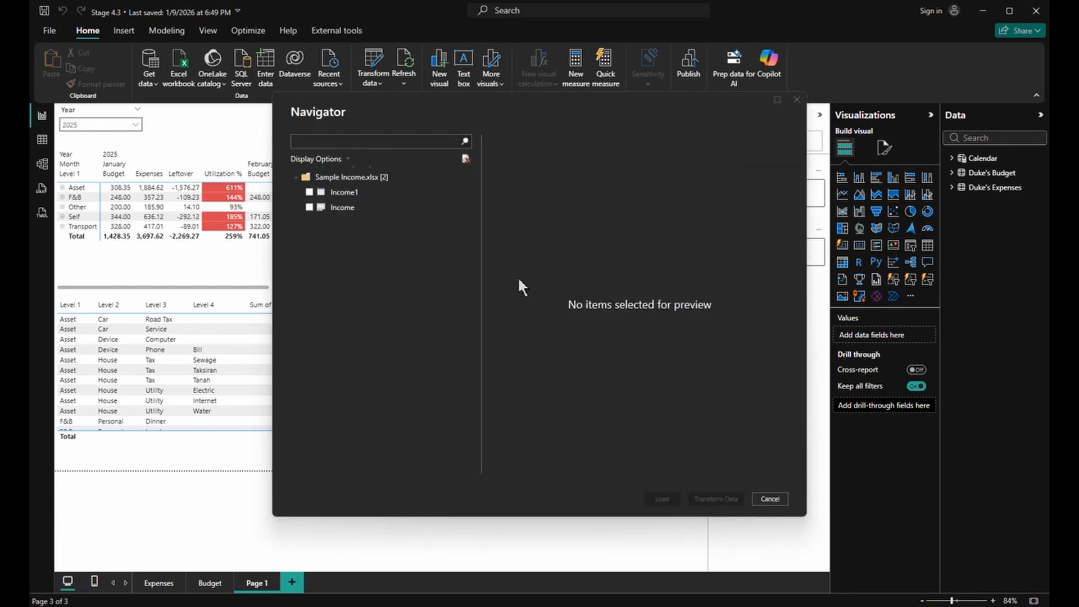
pyautogui.click(309, 192)
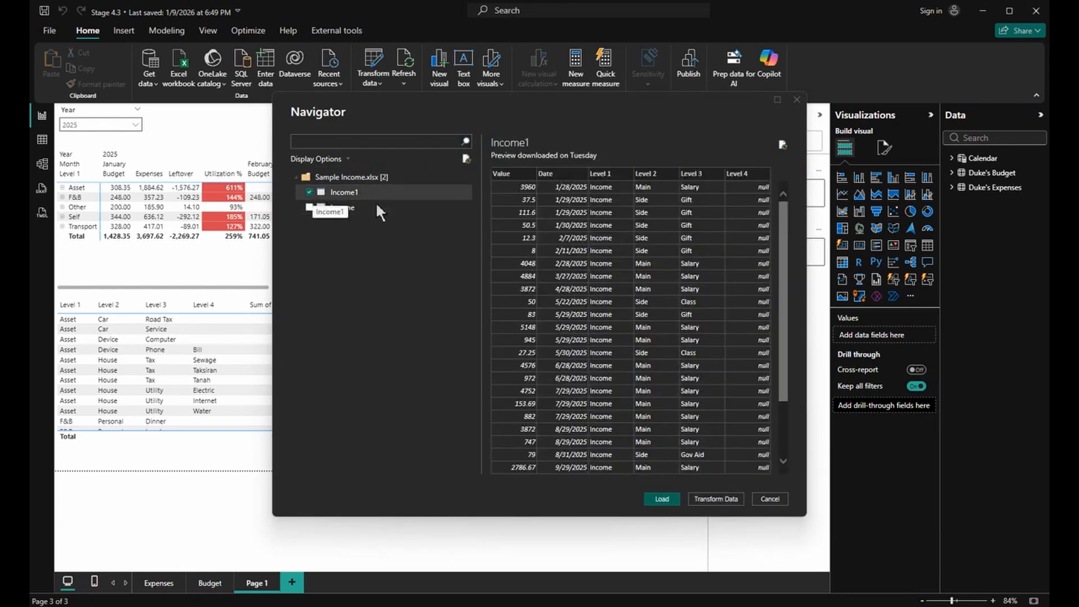
pyautogui.click(657, 499)
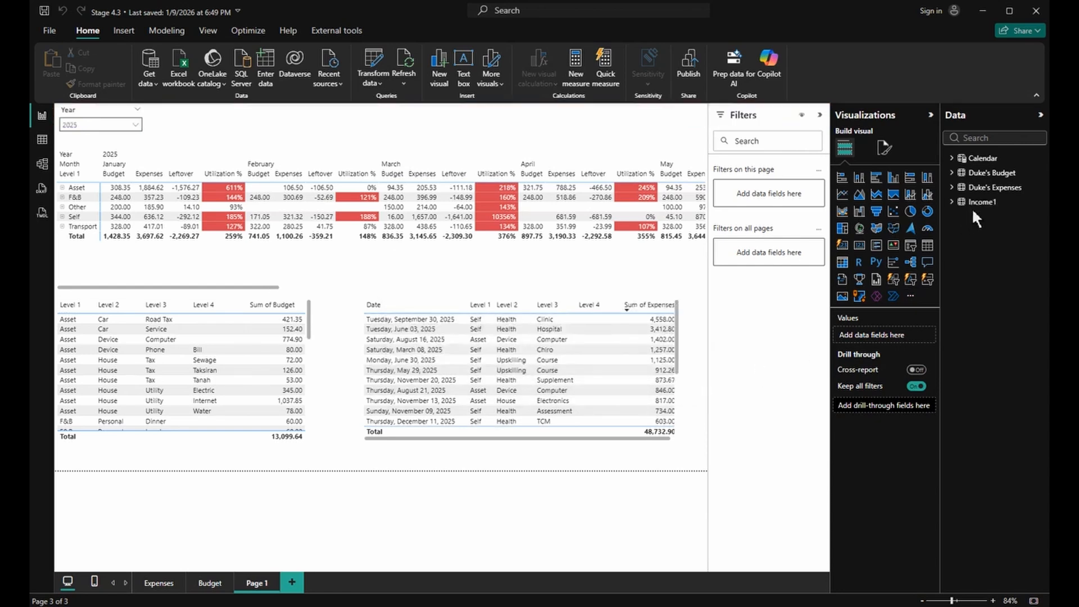
# Rename the Income1 table as Duke's Income
pyautogui.click(1003, 207)
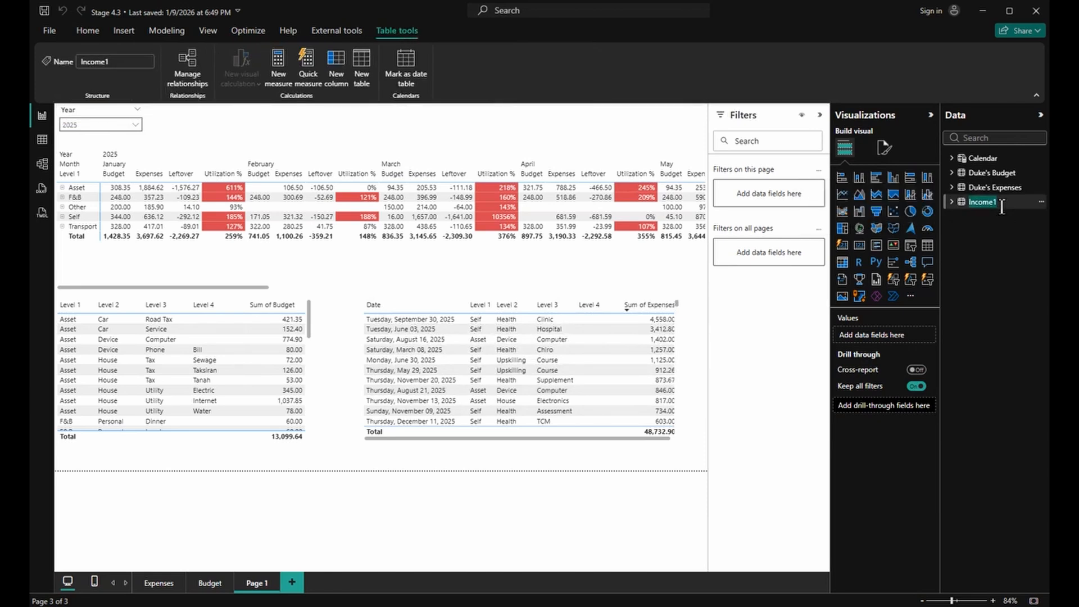
pyautogui.write("Duke's INcom")
pyautogui.press('BackSpace')
pyautogui.press('BackSpace')
pyautogui.press('BackSpace')
pyautogui.press('BackSpace')
pyautogui.write('ncome')
pyautogui.press('Return')
# Add a new report page named BEI
pyautogui.click(291, 582)
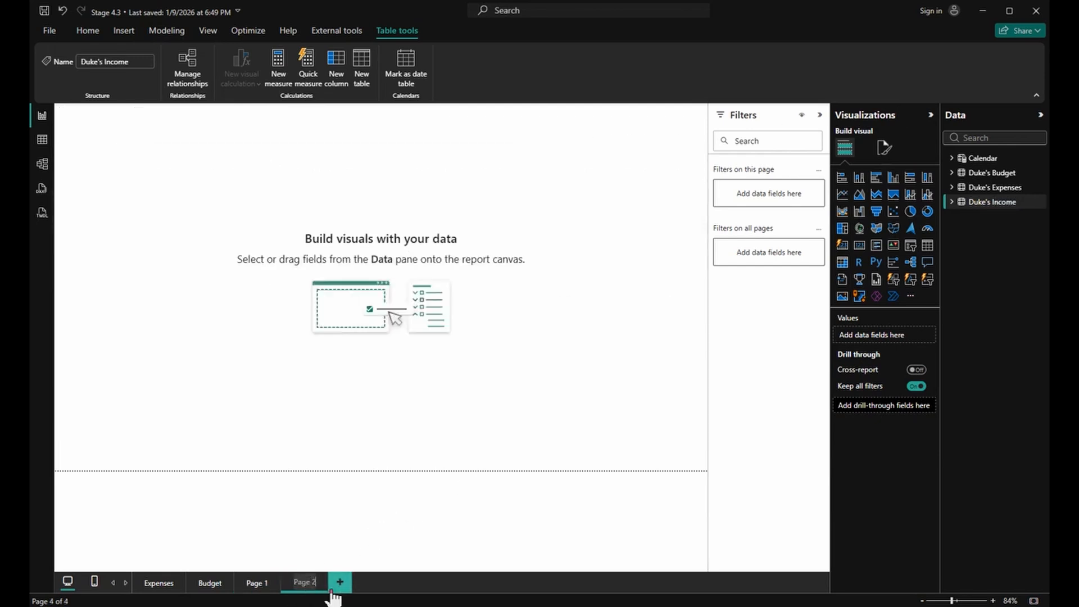
pyautogui.hotkey('ctrl', 'a')
pyautogui.write('BEI')
pyautogui.press('Return')
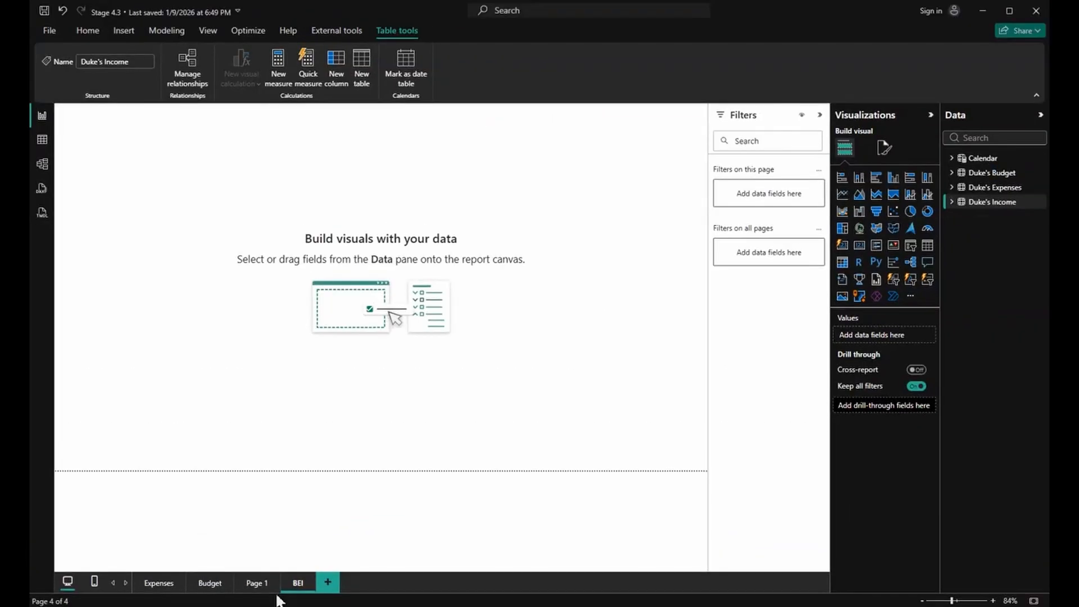
# Rename Page 1 as BE, and return to the BEI page
pyautogui.click(233, 556)
pyautogui.doubleClick(232, 555)
pyautogui.write('BE')
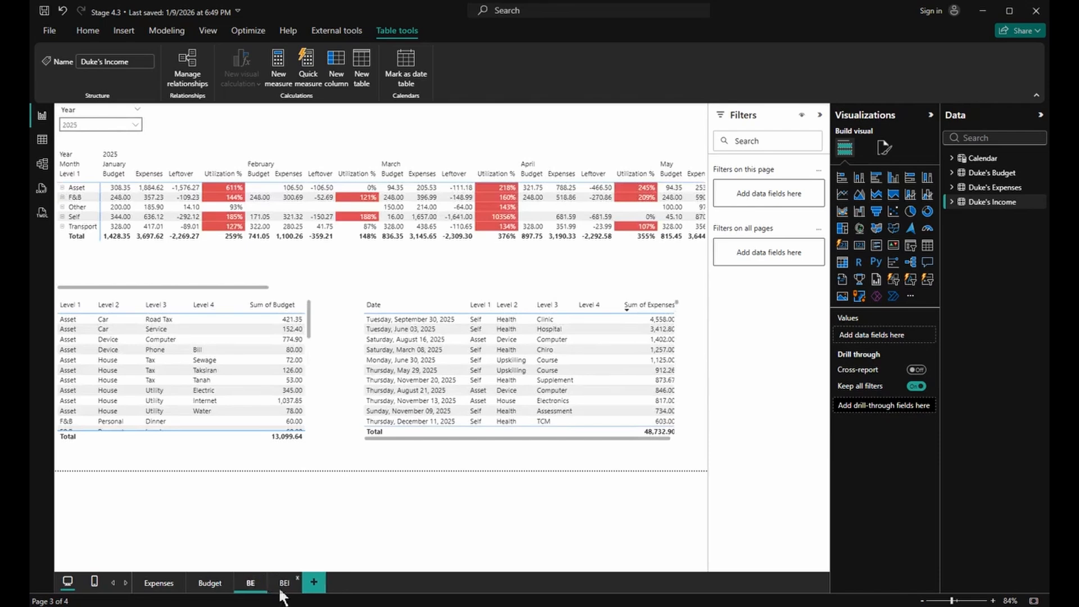
pyautogui.click(283, 592)
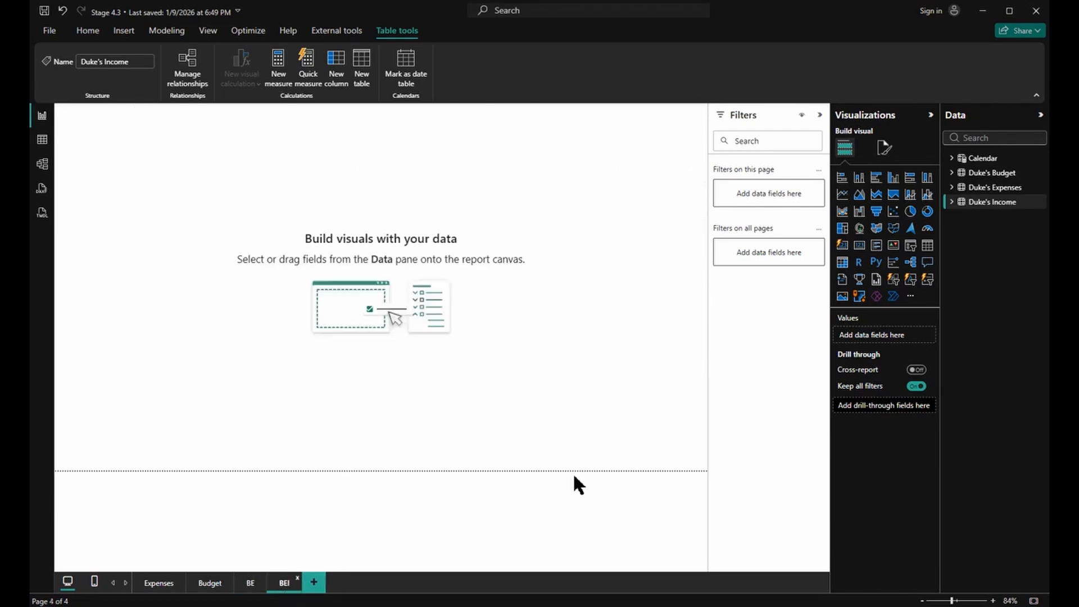
# Insert a matrix visual on the BEI page with the Value field of Duke's Income as its values
pyautogui.click(842, 263)
pyautogui.click(953, 203)
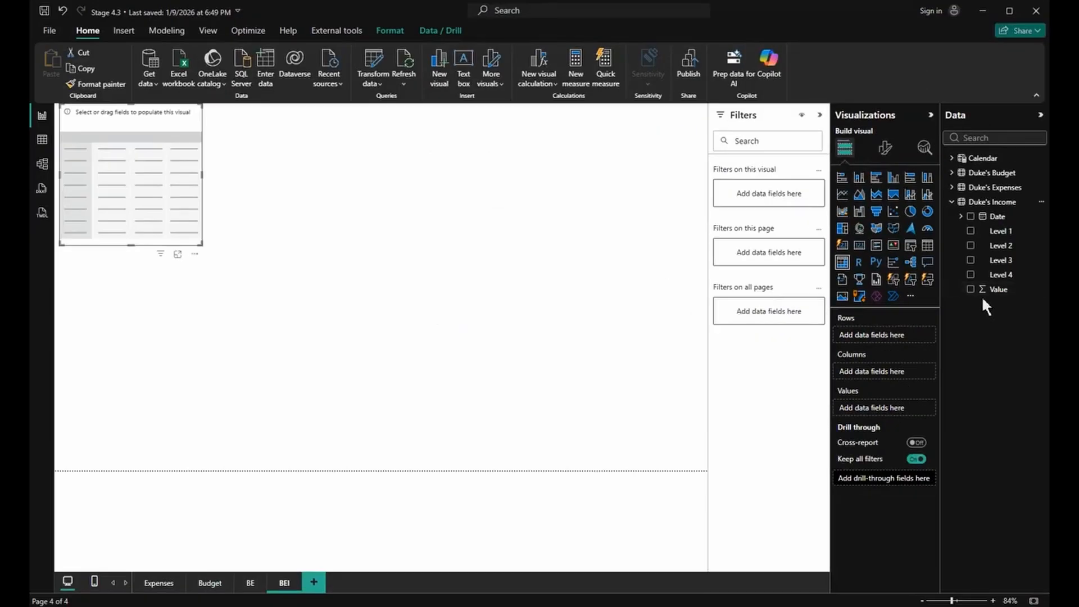
pyautogui.click(933, 281)
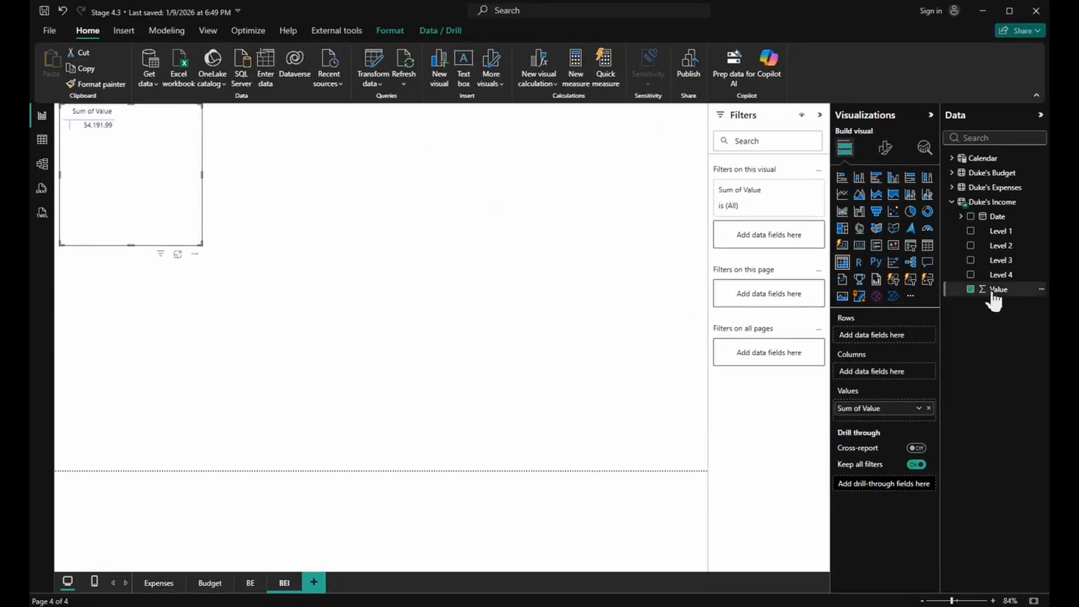
# Rename the Value field of the Duke's Income table as Income
pyautogui.click(996, 293)
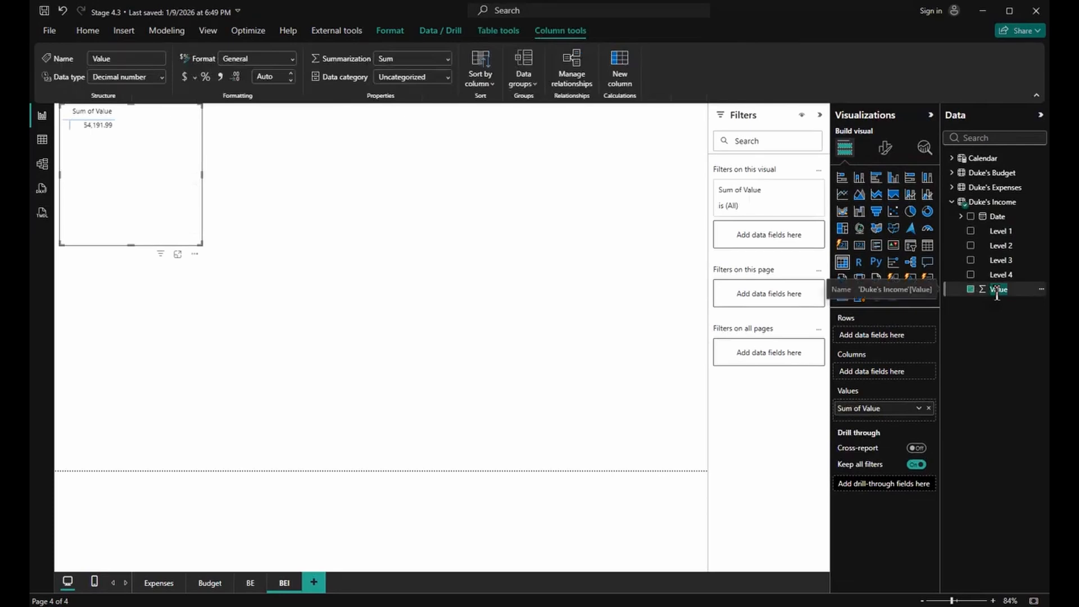
pyautogui.write('Income')
pyautogui.press('Return')
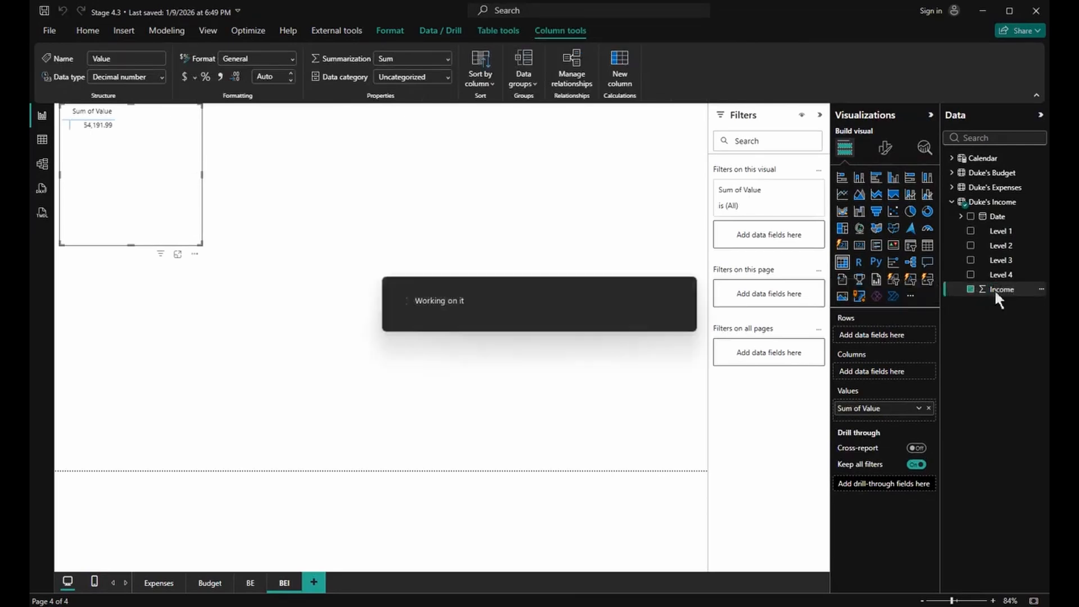
# Add the Year and Month levels of the Calendar table's date hierarchy to the matrix
pyautogui.click(952, 158)
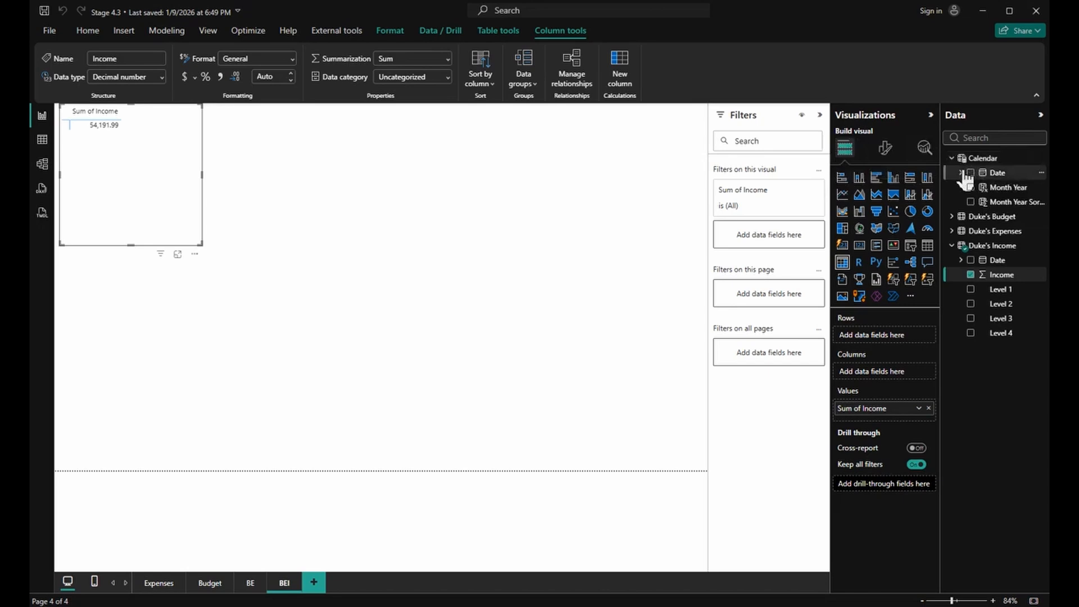
pyautogui.click(961, 172)
pyautogui.click(971, 188)
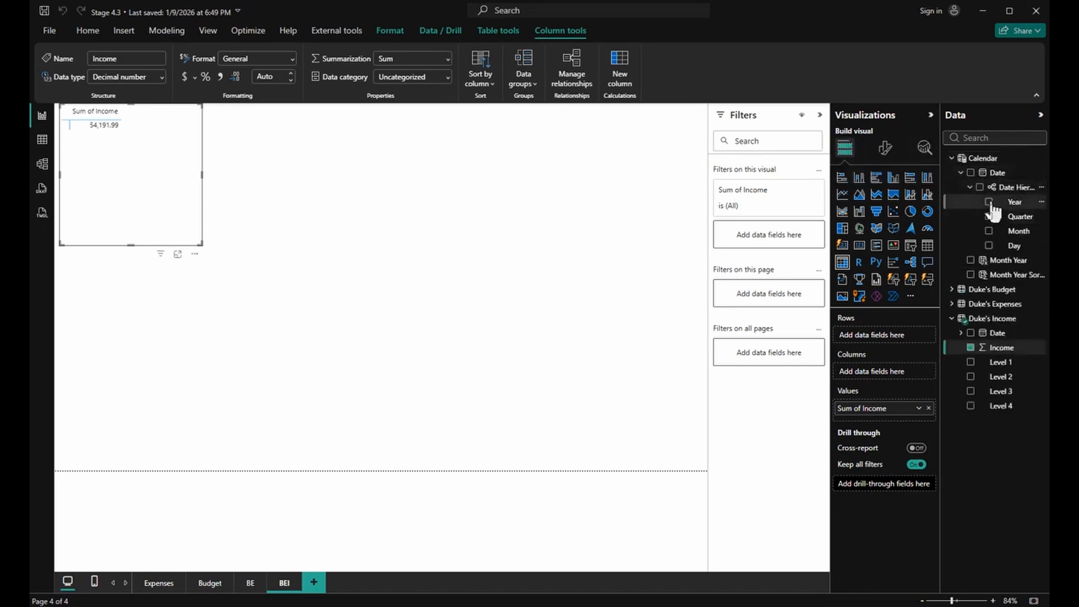
pyautogui.click(989, 203)
pyautogui.click(990, 231)
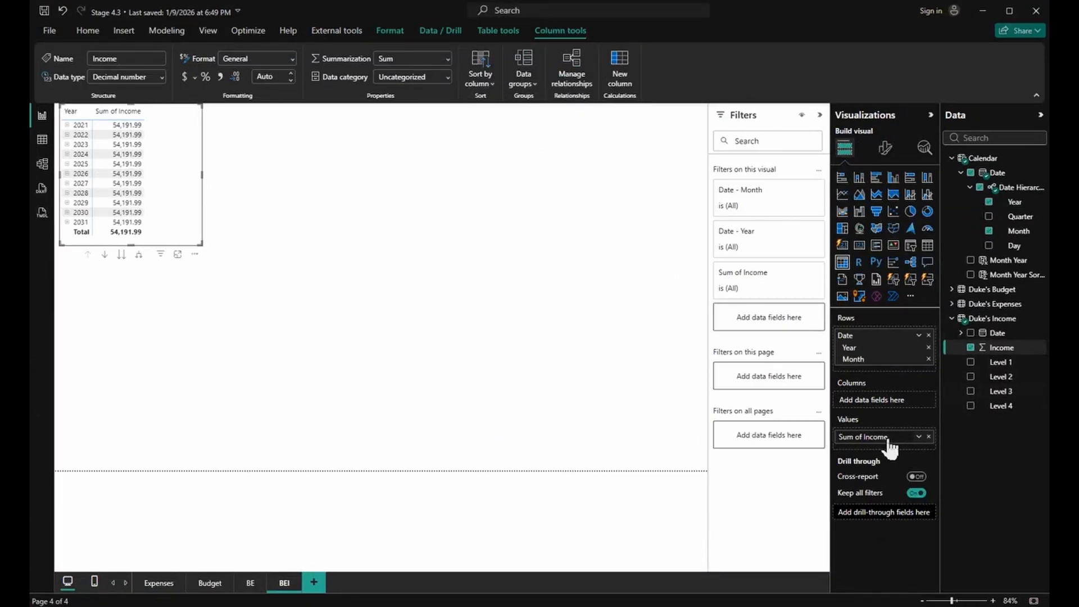
# Rename the matrix's Sum of Income value as Income
pyautogui.hotkey('ctrl', 'shift', 'Right')
pyautogui.hotkey('ctrl', 'shift', 'Right')
pyautogui.press('Delete')
pyautogui.press('Return')
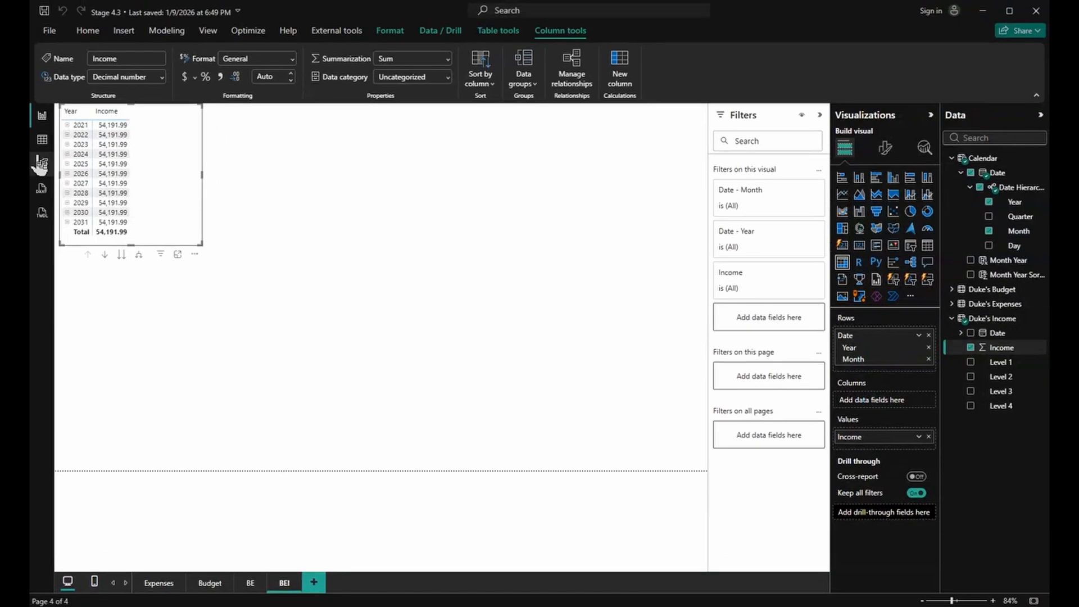
# Create an active one-to-many relationship from Calendar Date to Duke's Income Date with single cross-filtering, and return to the report
pyautogui.click(54, 157)
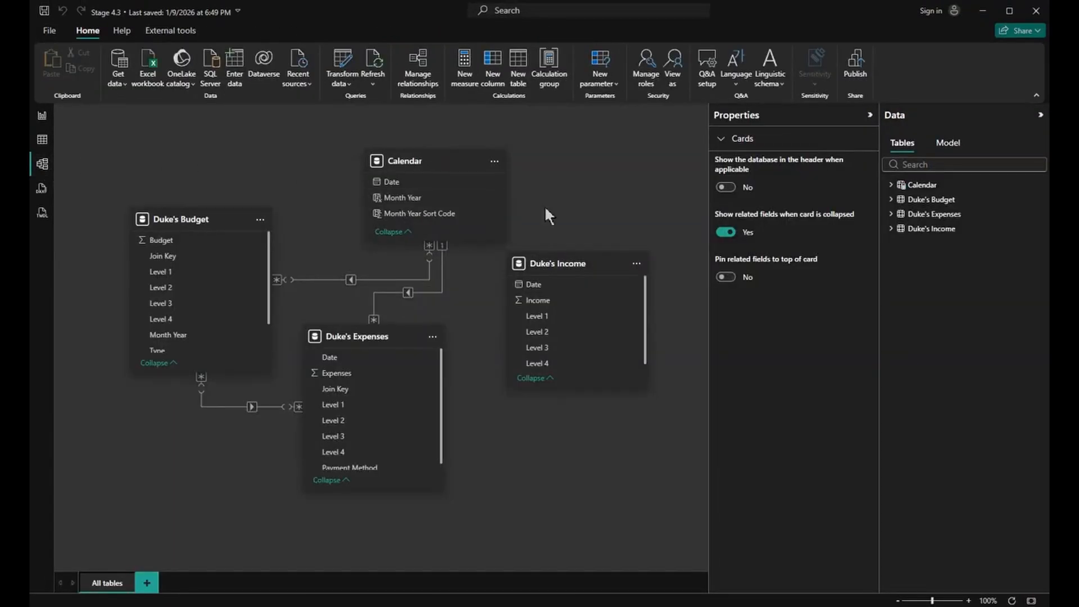
pyautogui.moveTo(403, 181); pyautogui.dragTo(566, 283)
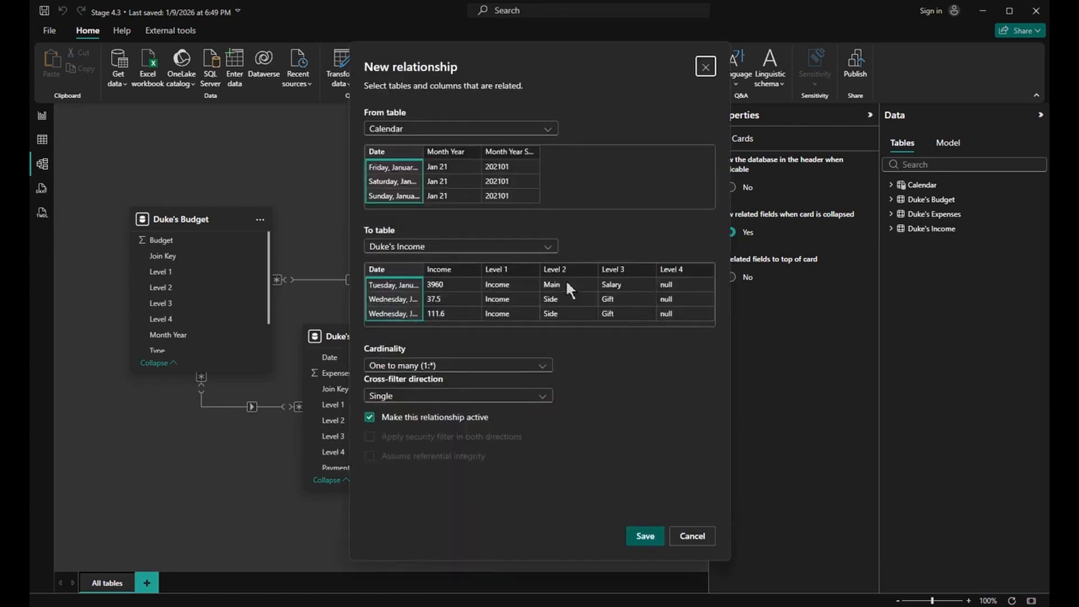
pyautogui.click(645, 535)
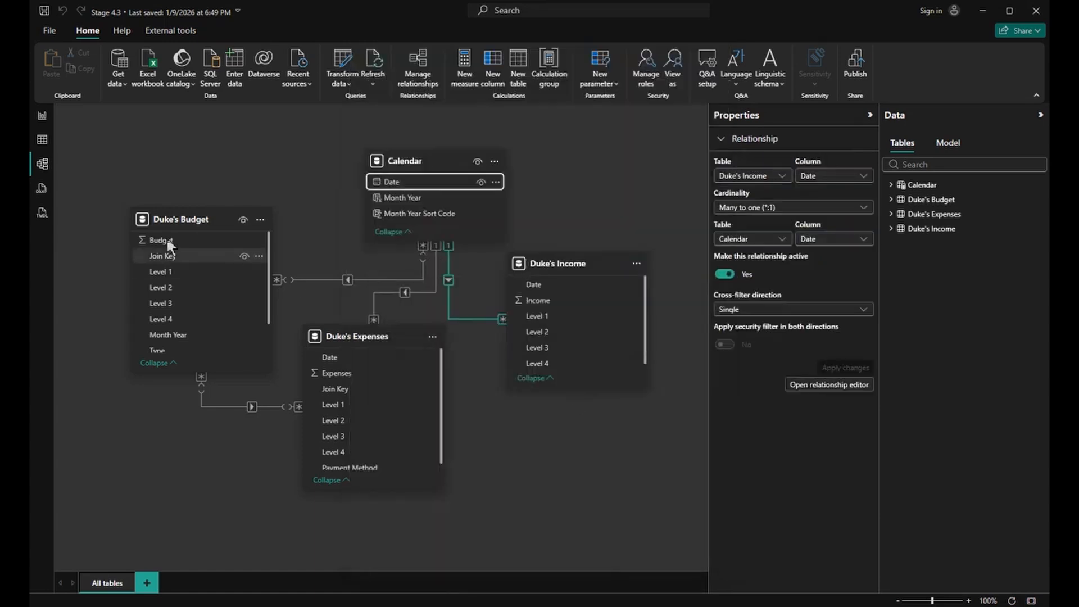
pyautogui.click(41, 116)
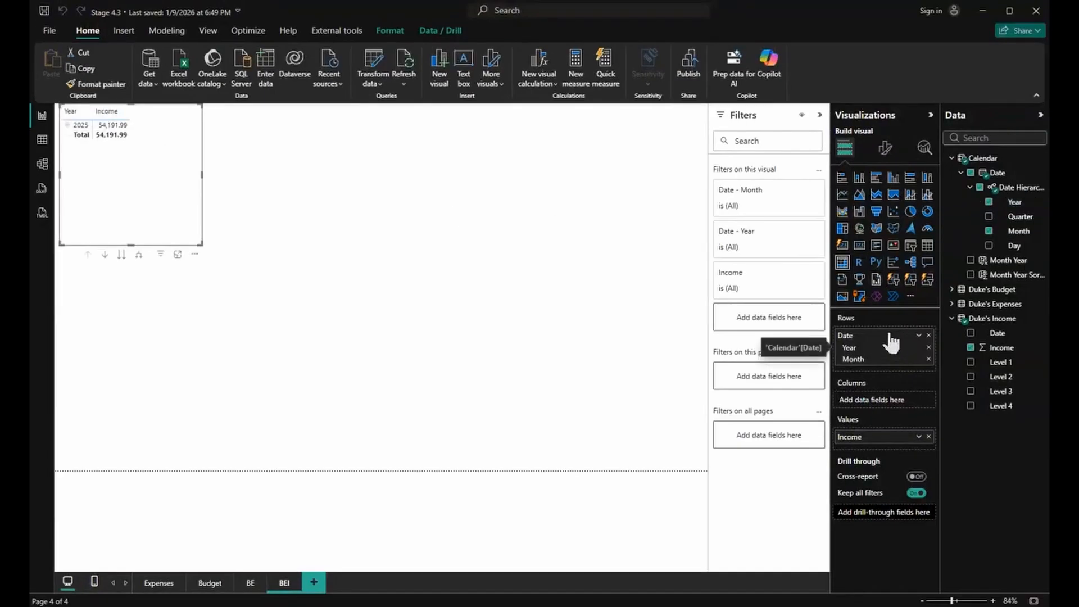
# Move the date hierarchy from the matrix rows to its columns, expand it to months, and widen the matrix to fit
pyautogui.moveTo(892, 340); pyautogui.dragTo(895, 409)
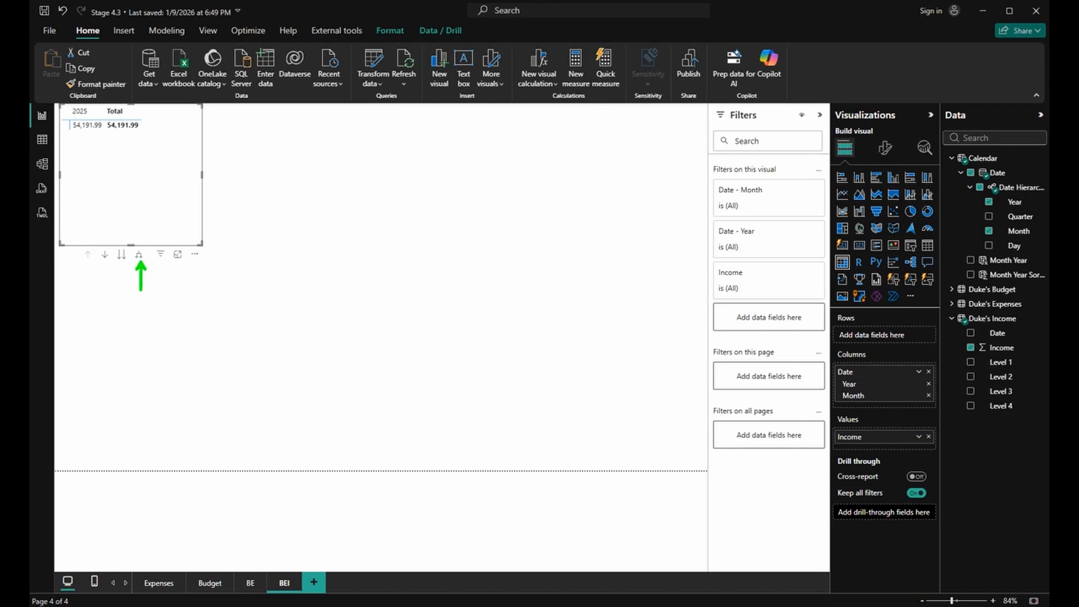
pyautogui.click(139, 254)
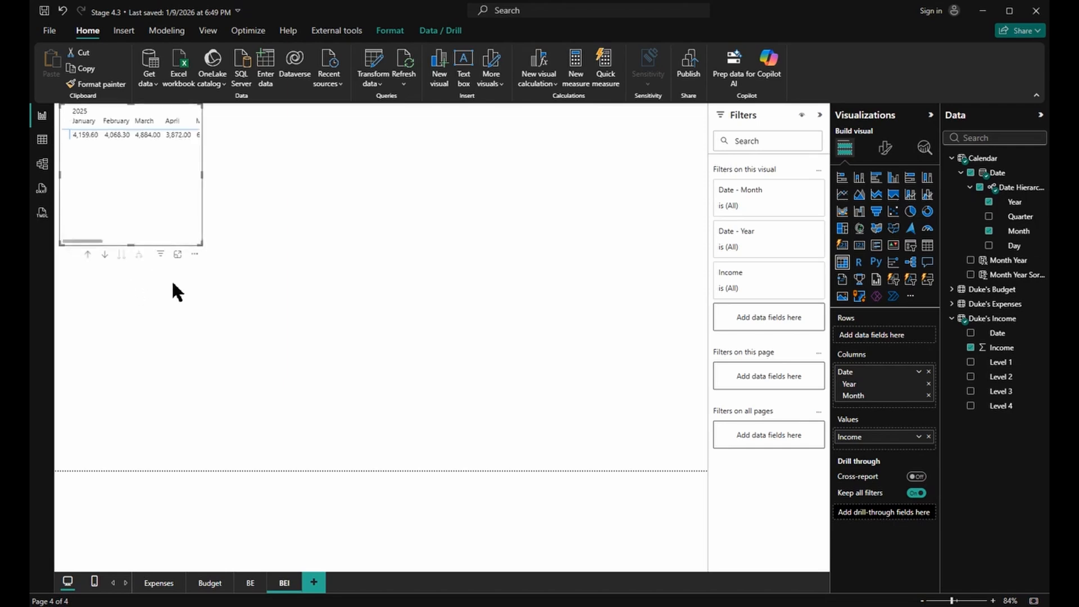
pyautogui.moveTo(201, 244); pyautogui.dragTo(551, 212)
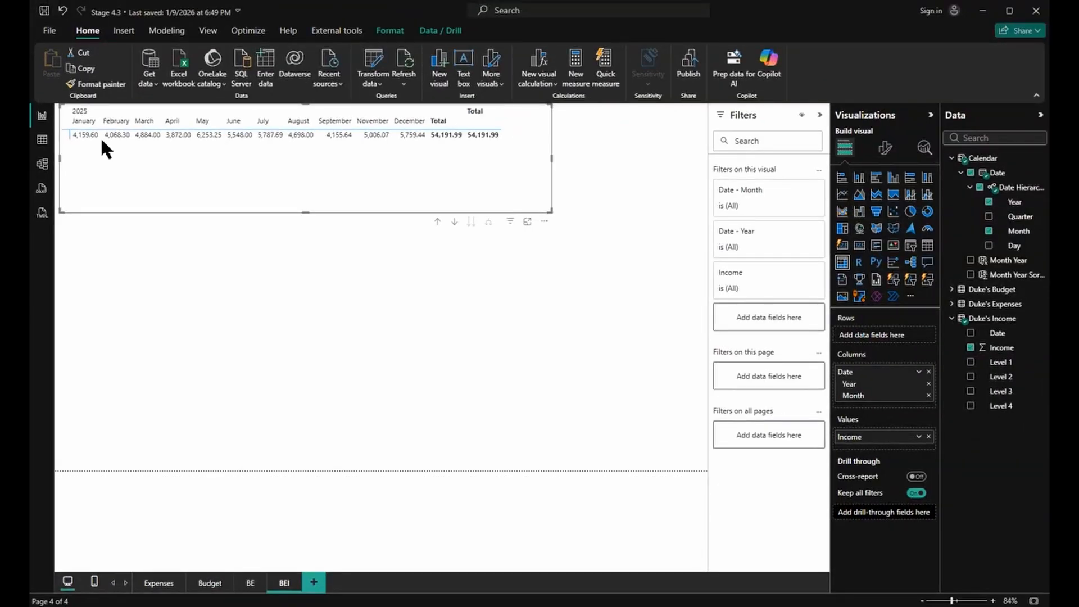
# Add Leftover Budget, Utilization %, Expenses and Budget from the Duke's Budget and Duke's Expenses tables to the matrix values
pyautogui.click(953, 291)
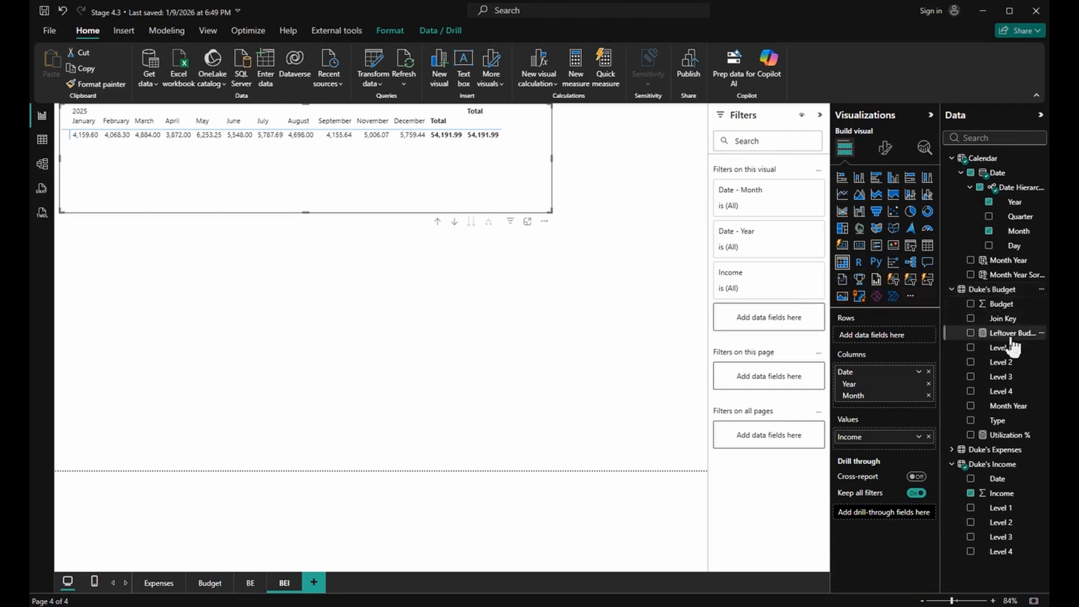
pyautogui.moveTo(1009, 337); pyautogui.dragTo(916, 443)
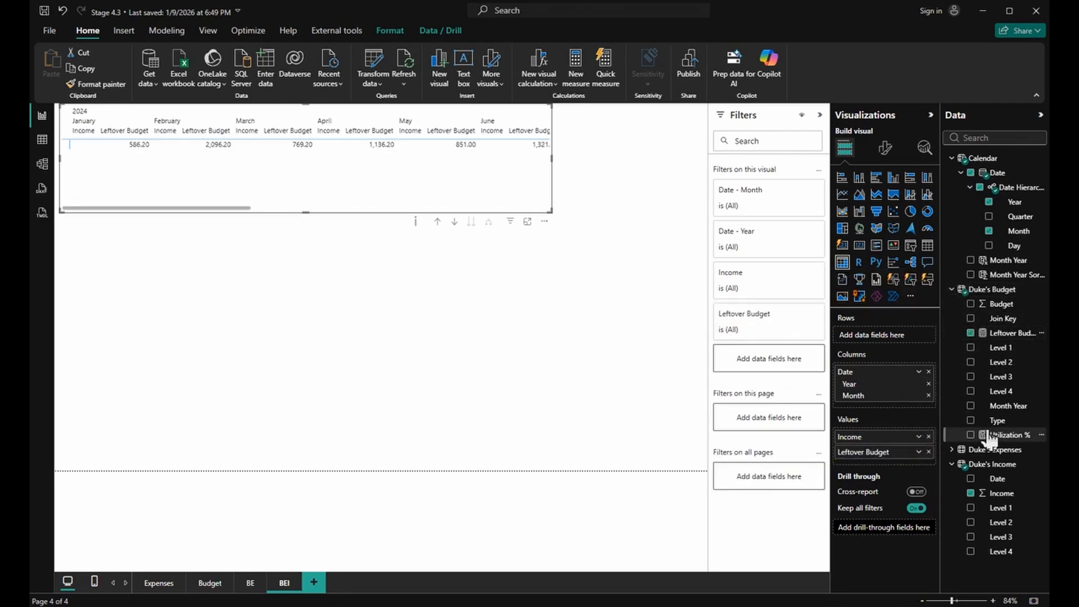
pyautogui.moveTo(1009, 437); pyautogui.dragTo(923, 462)
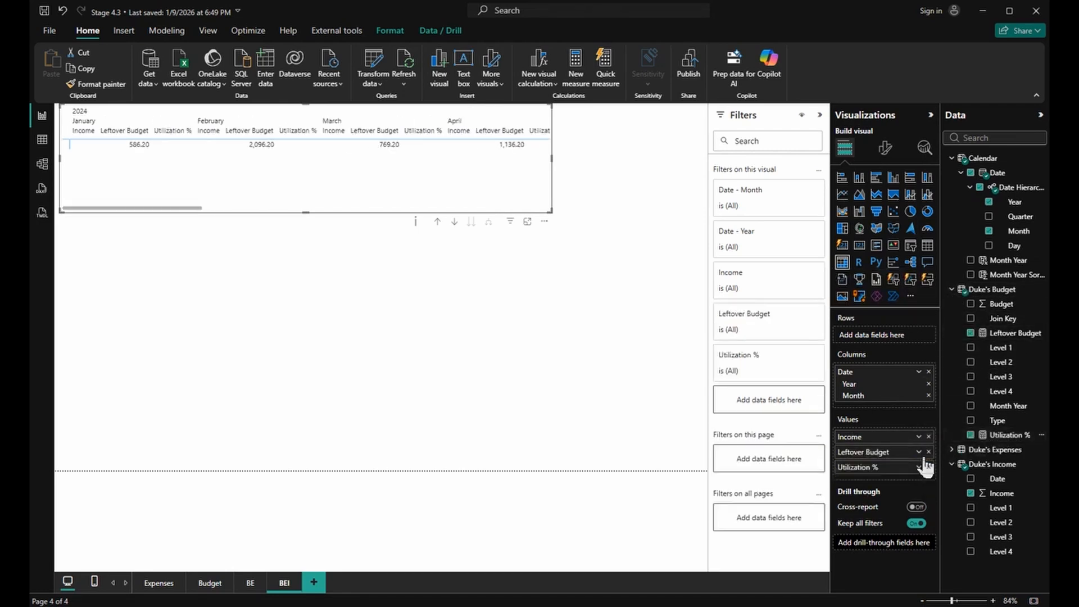
pyautogui.click(952, 450)
pyautogui.scroll(-2, 1009, 454)
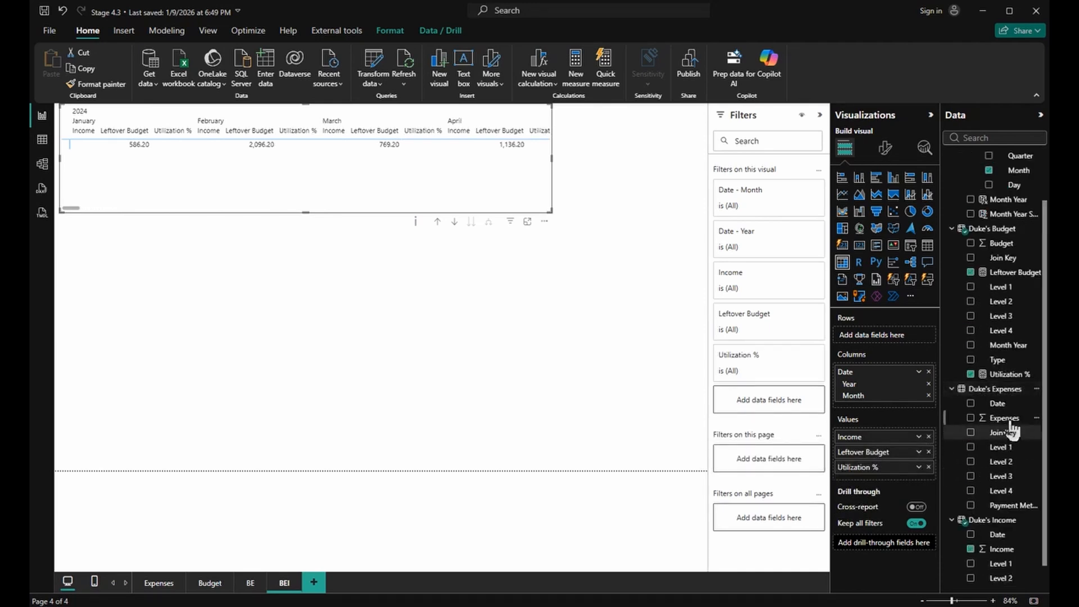
pyautogui.moveTo(1006, 426); pyautogui.dragTo(910, 478)
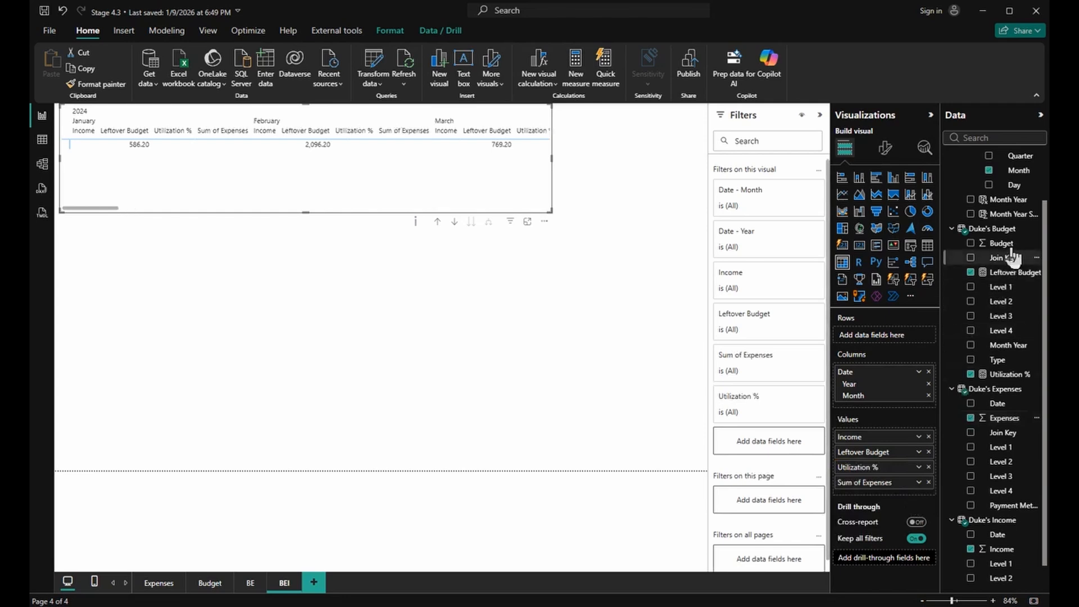
pyautogui.moveTo(1003, 242); pyautogui.dragTo(906, 492)
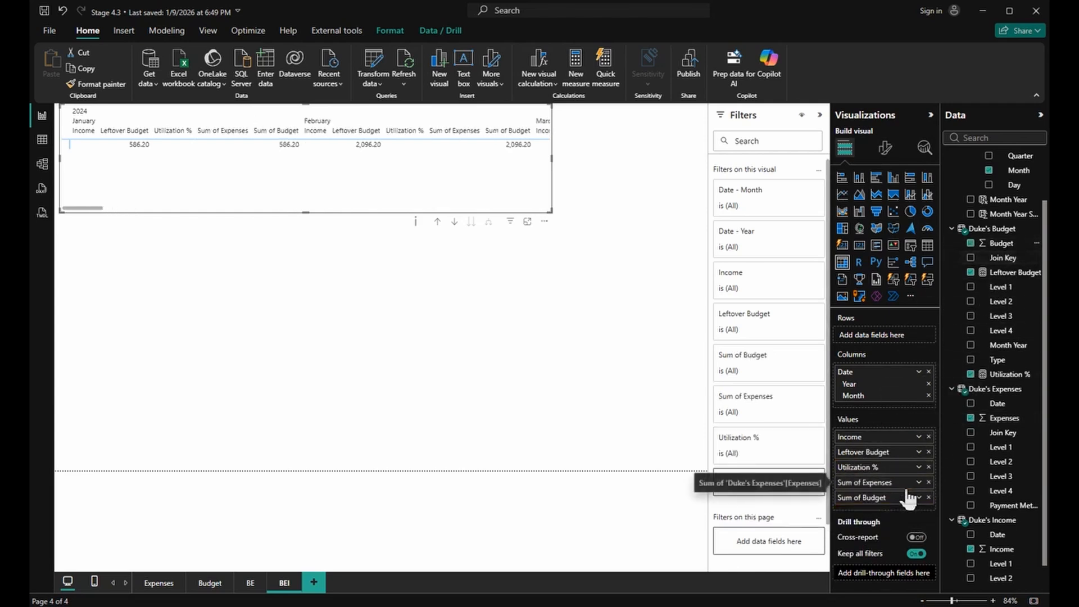
# Rename the matrix's Sum of Expenses value as Expenses
pyautogui.doubleClick(897, 483)
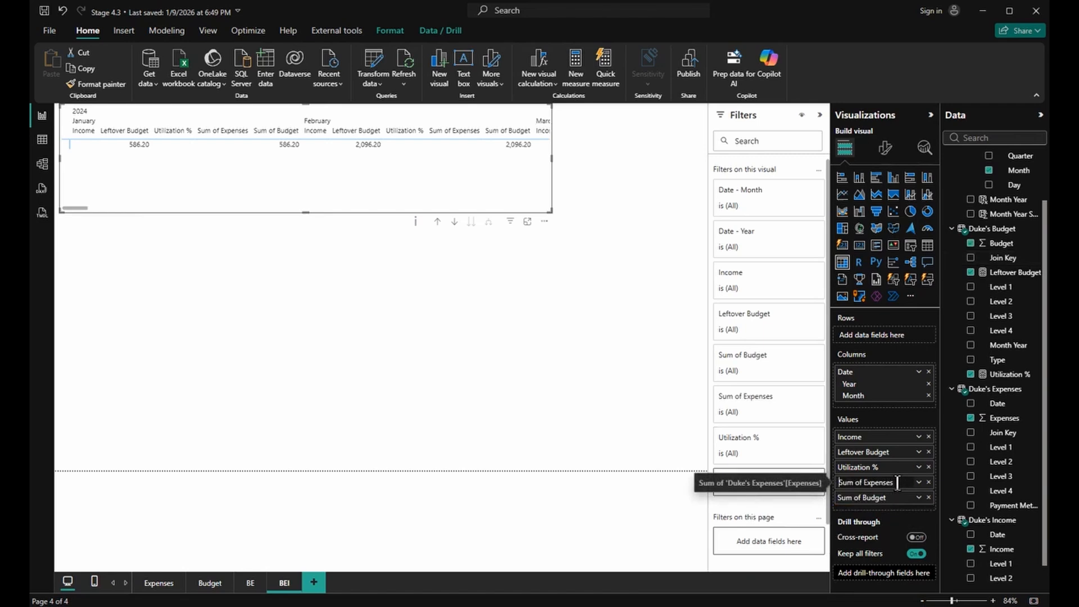
pyautogui.hotkey('ctrl', 'shift', 'Right')
pyautogui.hotkey('ctrl', 'shift', 'Right')
pyautogui.press('Delete')
pyautogui.press('Return')
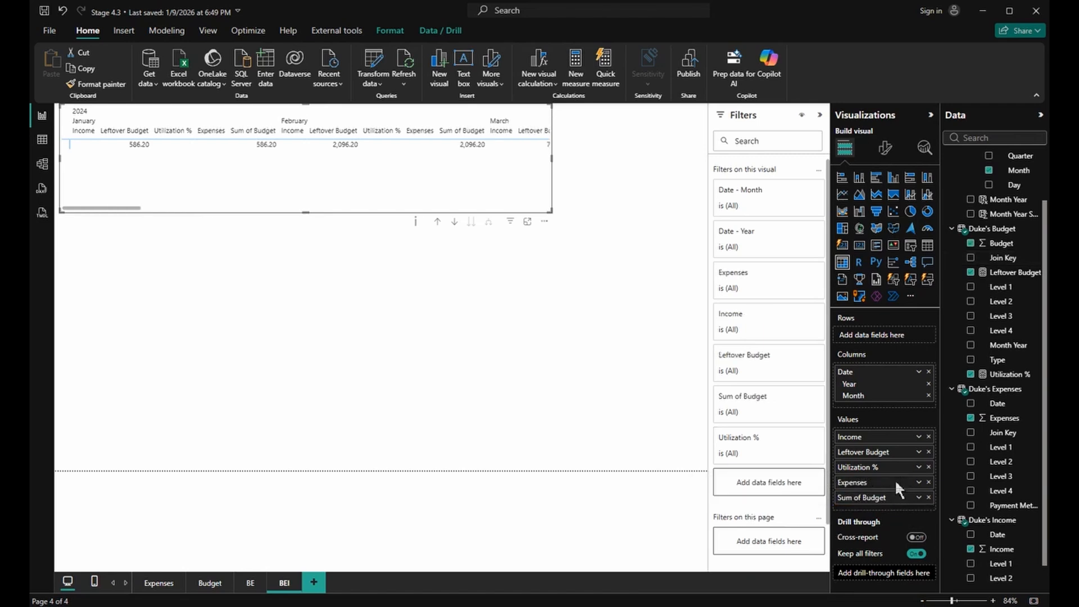
# Rename the matrix's Sum of Budget value as Budget
pyautogui.doubleClick(898, 498)
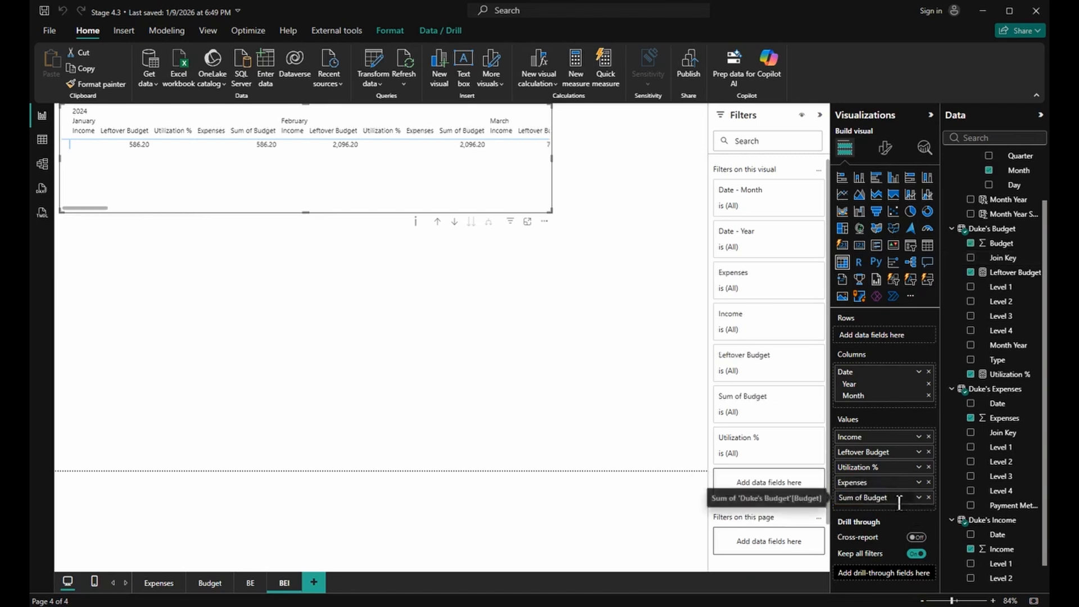
pyautogui.hotkey('ctrl', 'shift', 'Right')
pyautogui.hotkey('ctrl', 'shift', 'Right')
pyautogui.press('Delete')
pyautogui.press('Return')
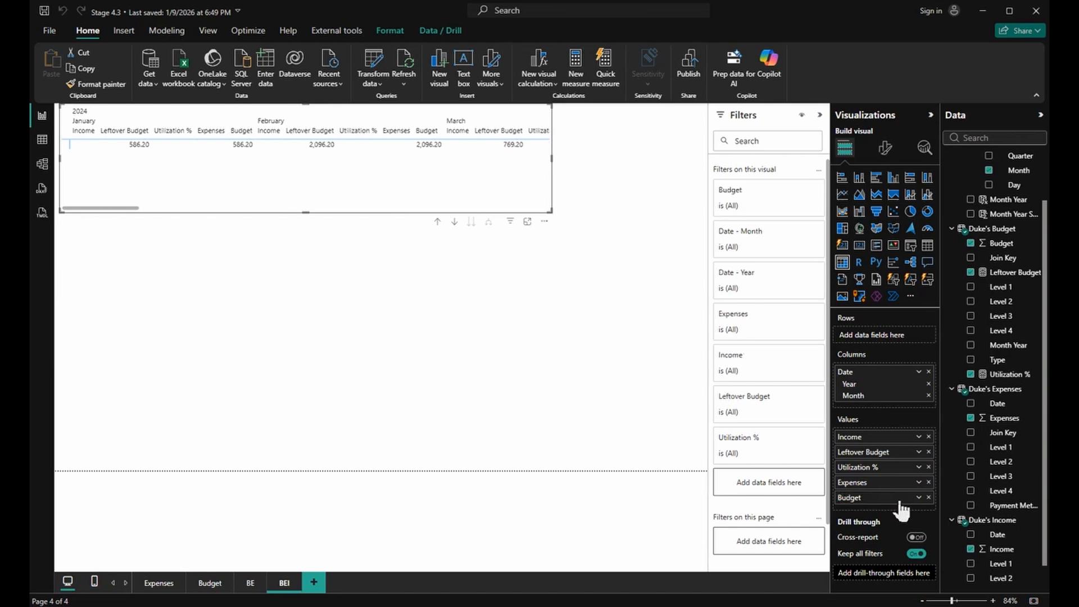
# Reorder the matrix values to Income, Expenses, Budget, Leftover Budget and Utilization %
pyautogui.moveTo(883, 482); pyautogui.dragTo(884, 442)
pyautogui.moveTo(880, 499); pyautogui.dragTo(884, 454)
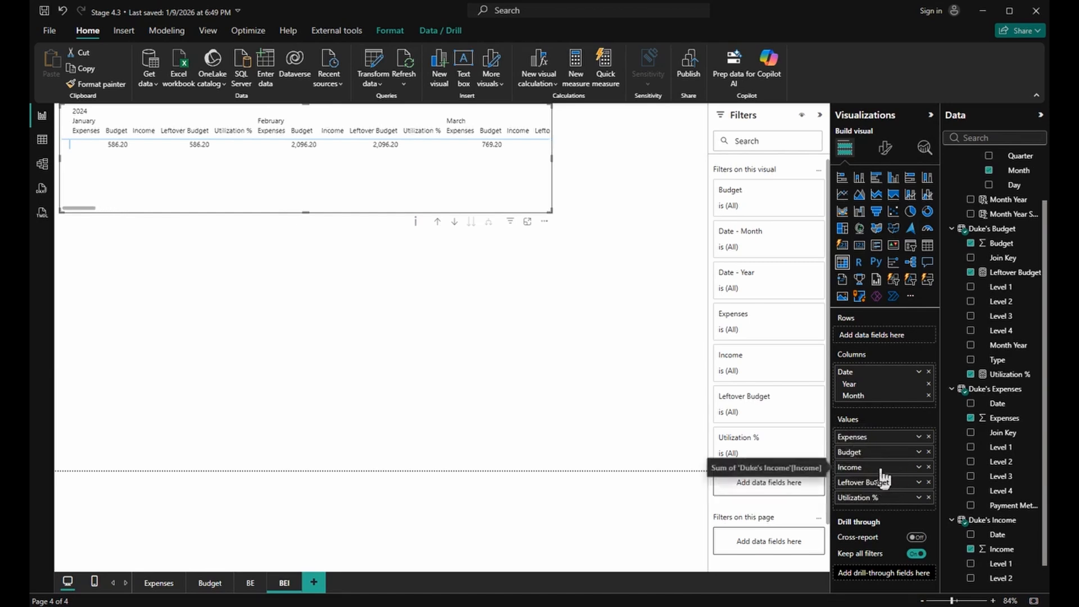
pyautogui.moveTo(883, 475); pyautogui.dragTo(886, 441)
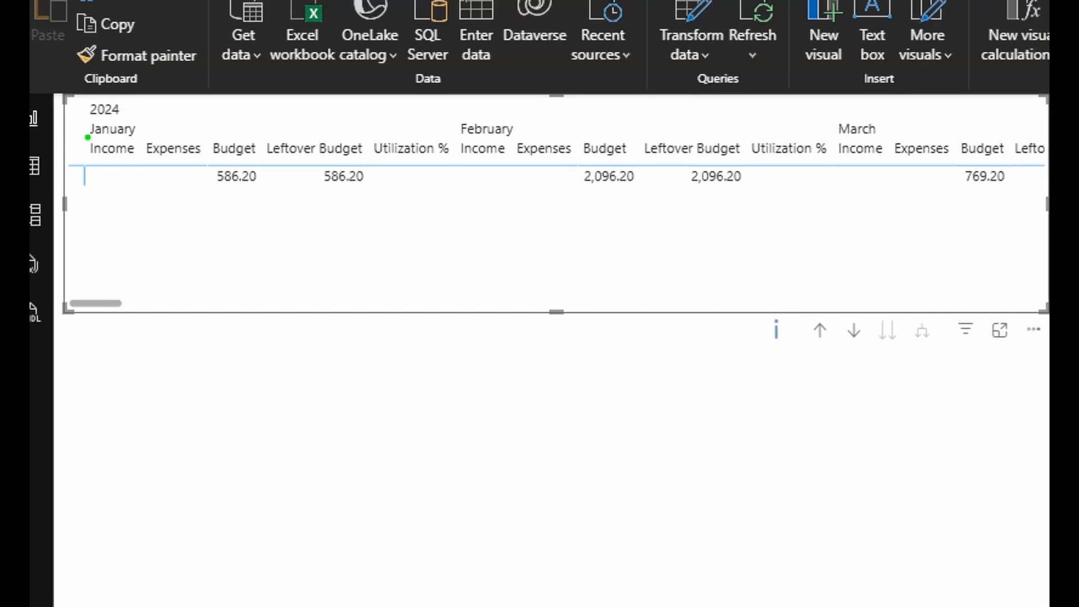
pyautogui.moveTo(88, 137); pyautogui.dragTo(455, 166)
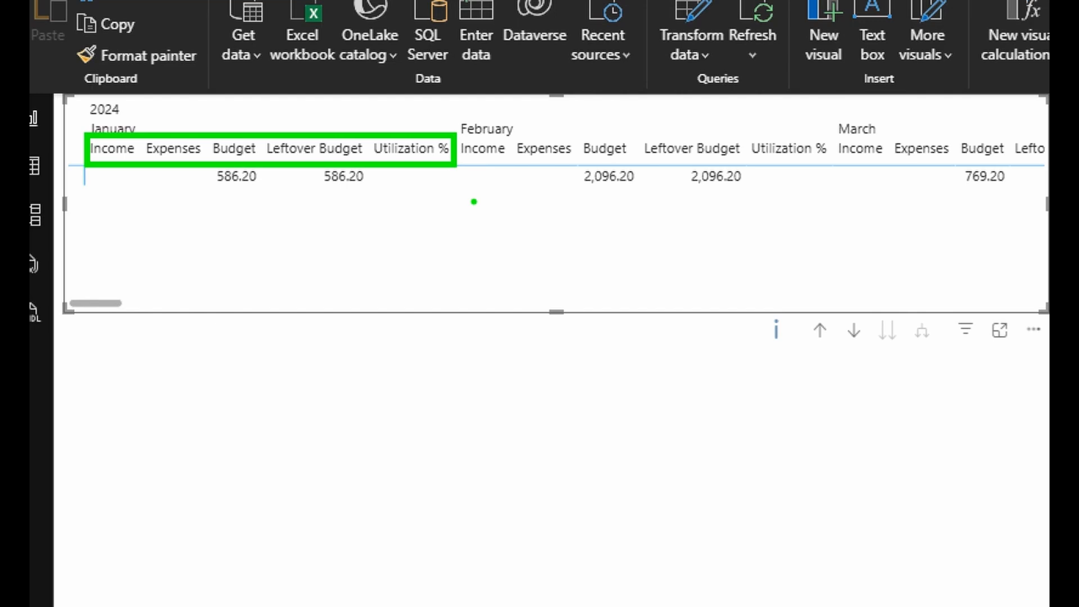
pyautogui.press('e')
pyautogui.press('b')
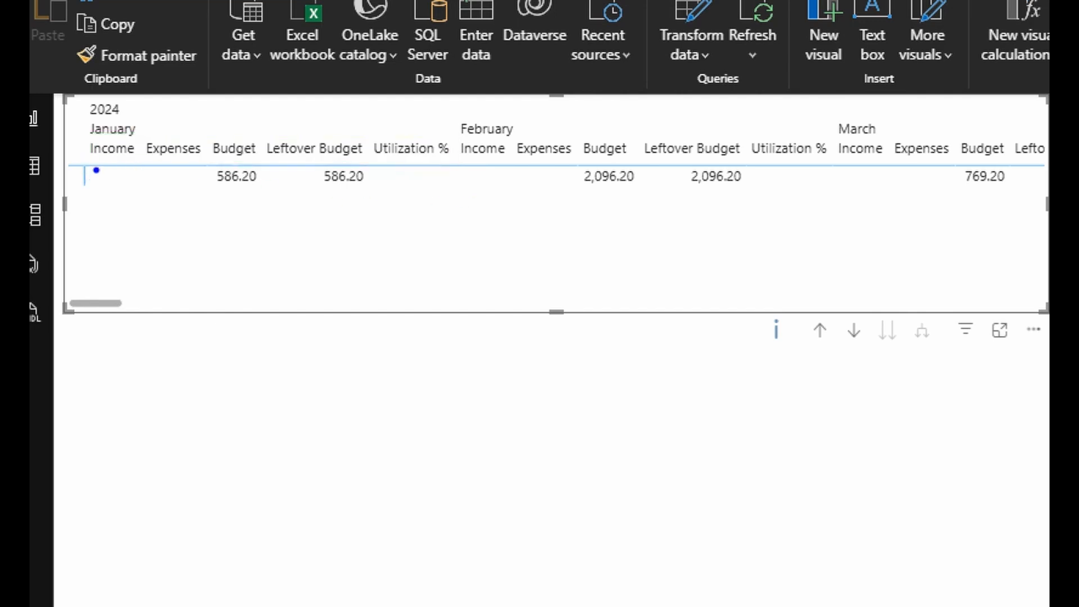
pyautogui.moveTo(96, 169); pyautogui.dragTo(95, 281)
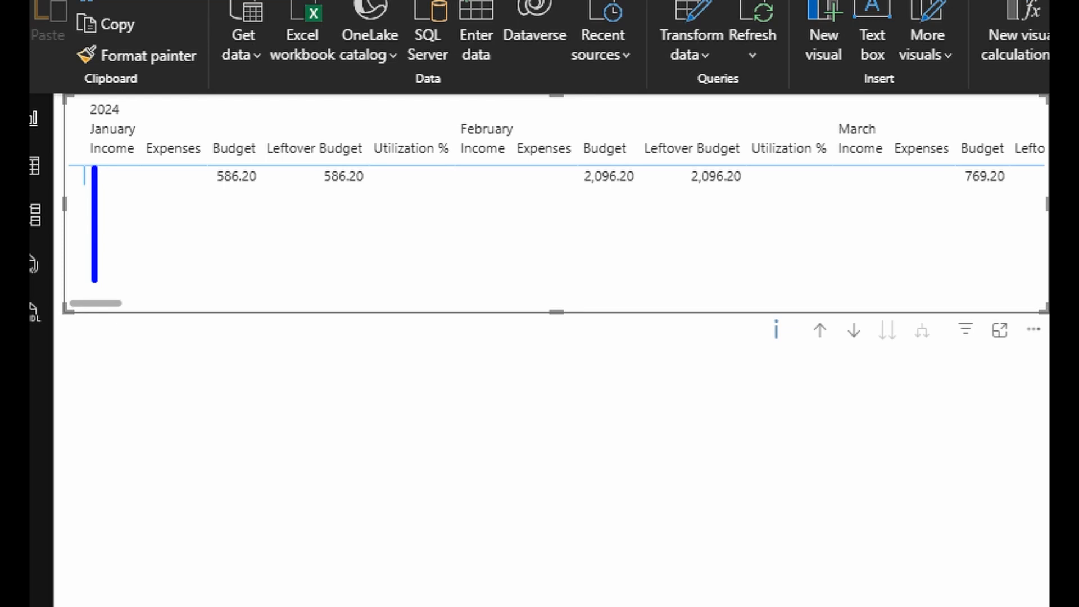
pyautogui.press('Escape')
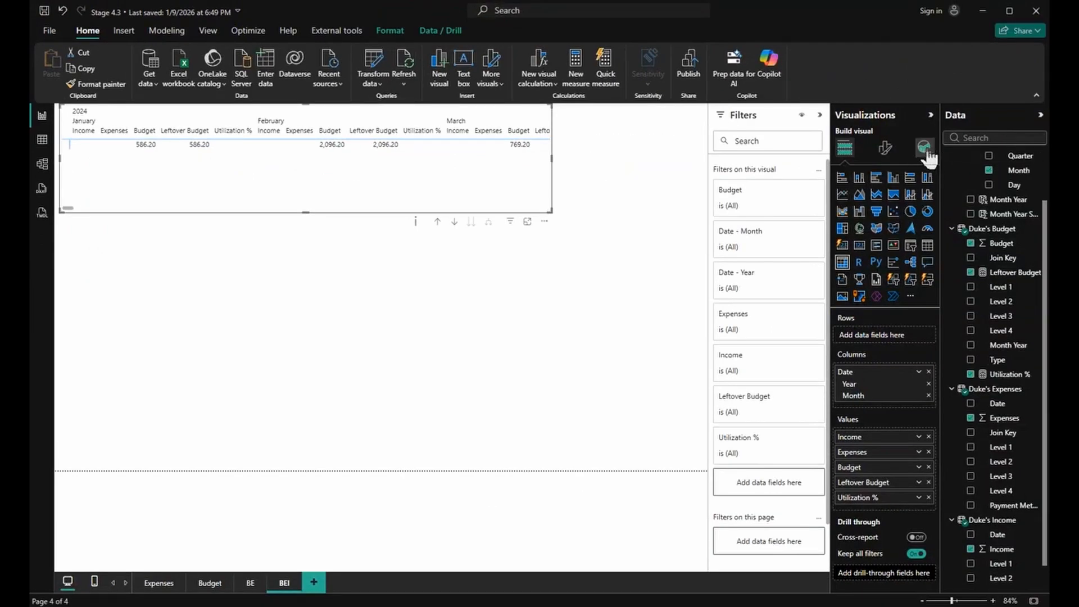
# Switch the matrix values to rows in its formatting options and widen the matrix slightly
pyautogui.click(885, 147)
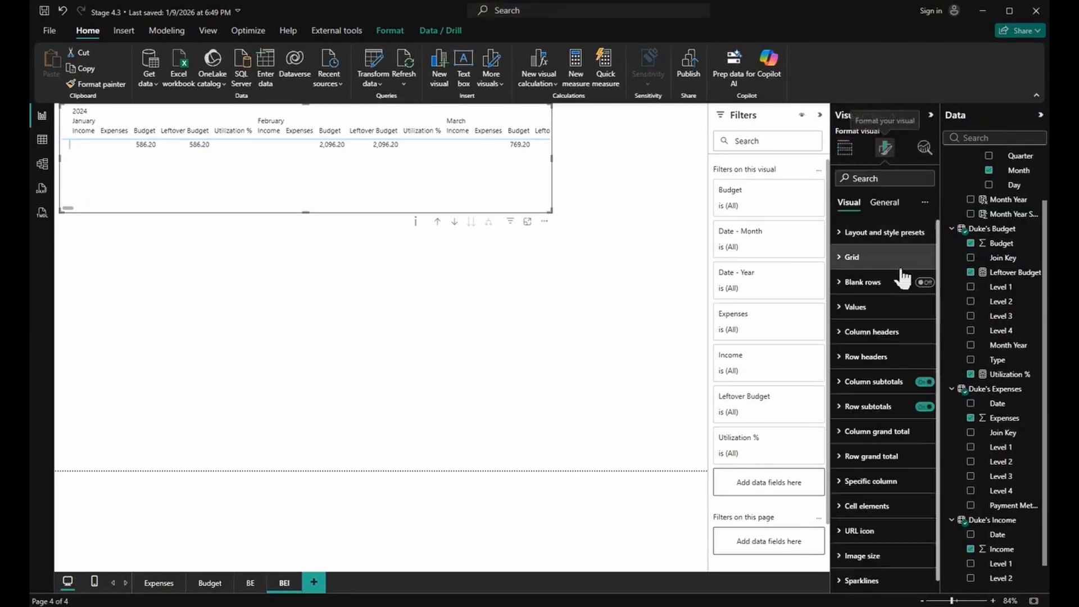
pyautogui.click(902, 310)
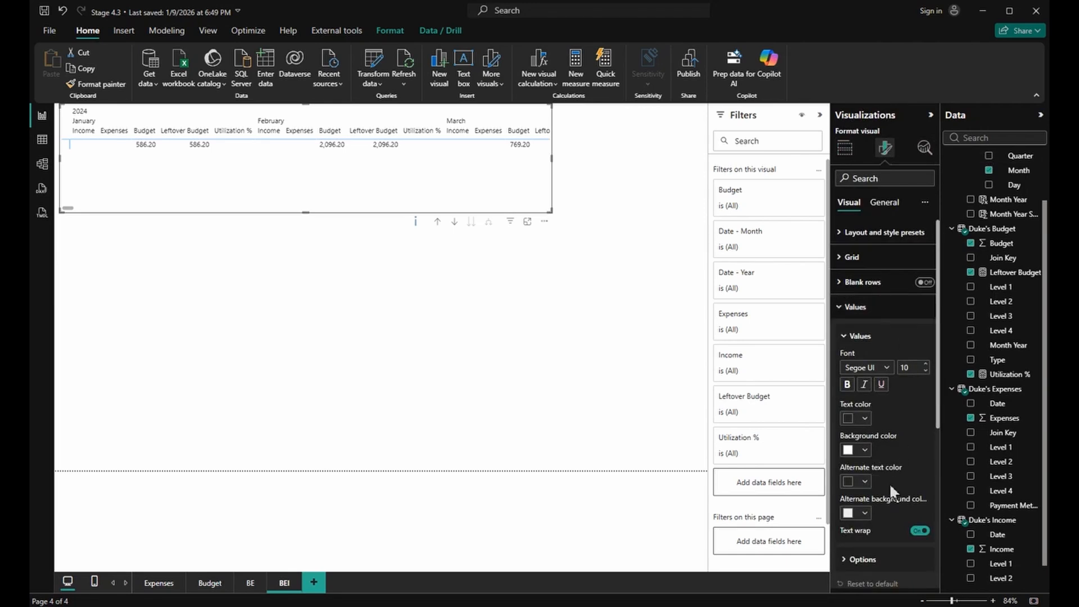
pyautogui.click(898, 560)
pyautogui.scroll(-2, 900, 529)
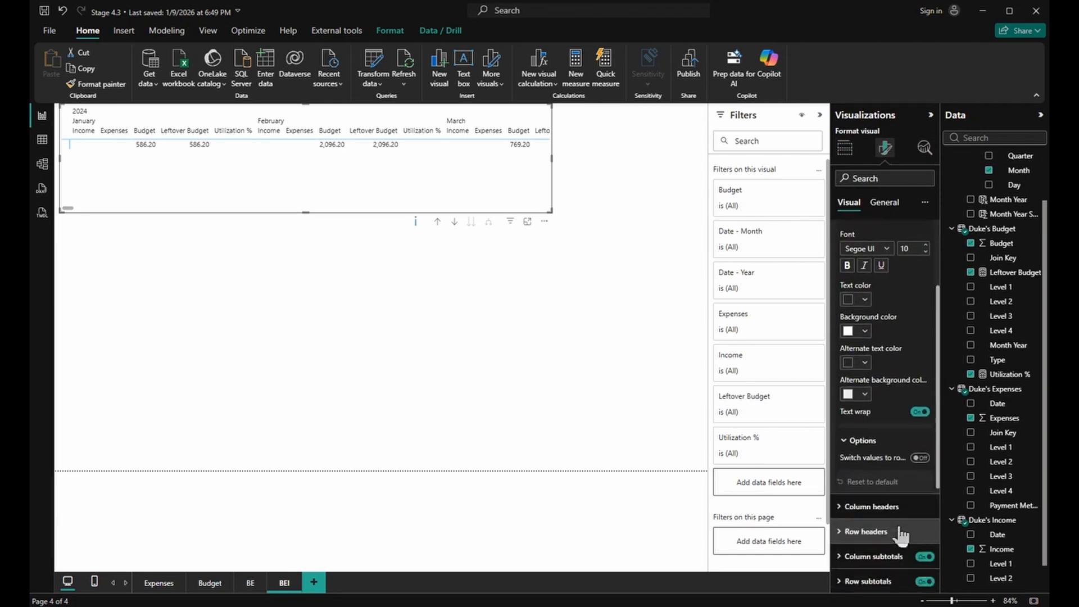
pyautogui.click(920, 456)
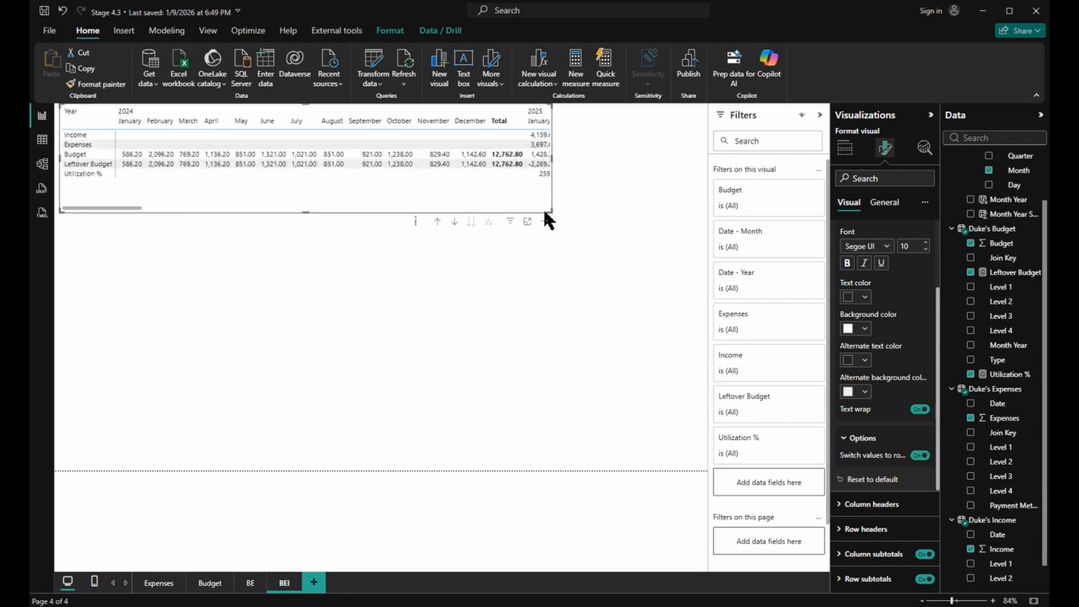
pyautogui.moveTo(544, 213); pyautogui.dragTo(605, 213)
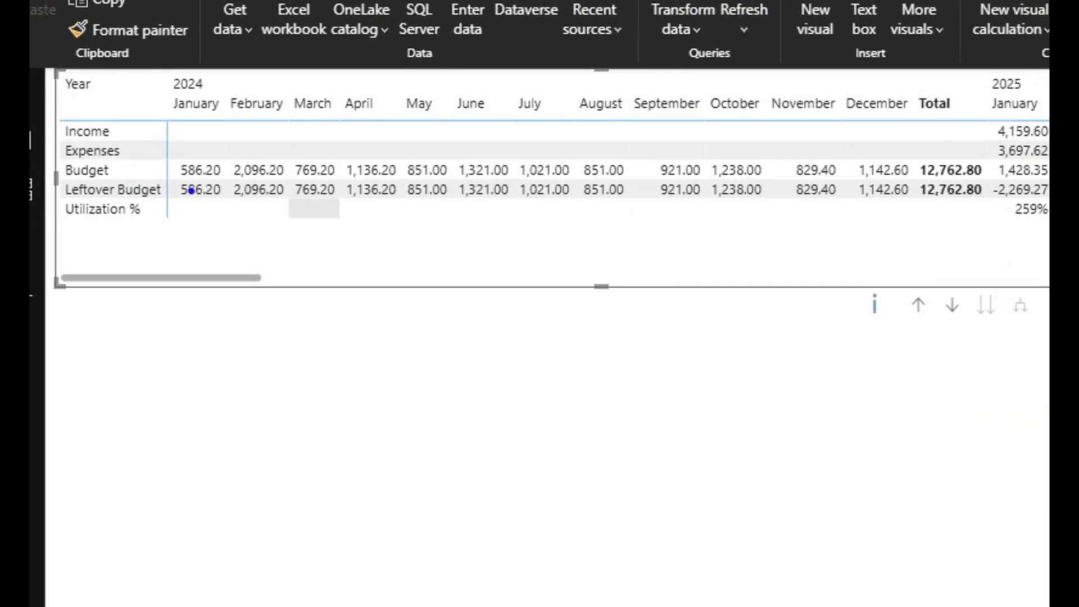
pyautogui.moveTo(181, 91)
pyautogui.mouseDown()
pyautogui.moveTo(1045, 85)
pyautogui.moveTo(963, 90)
pyautogui.mouseUp()
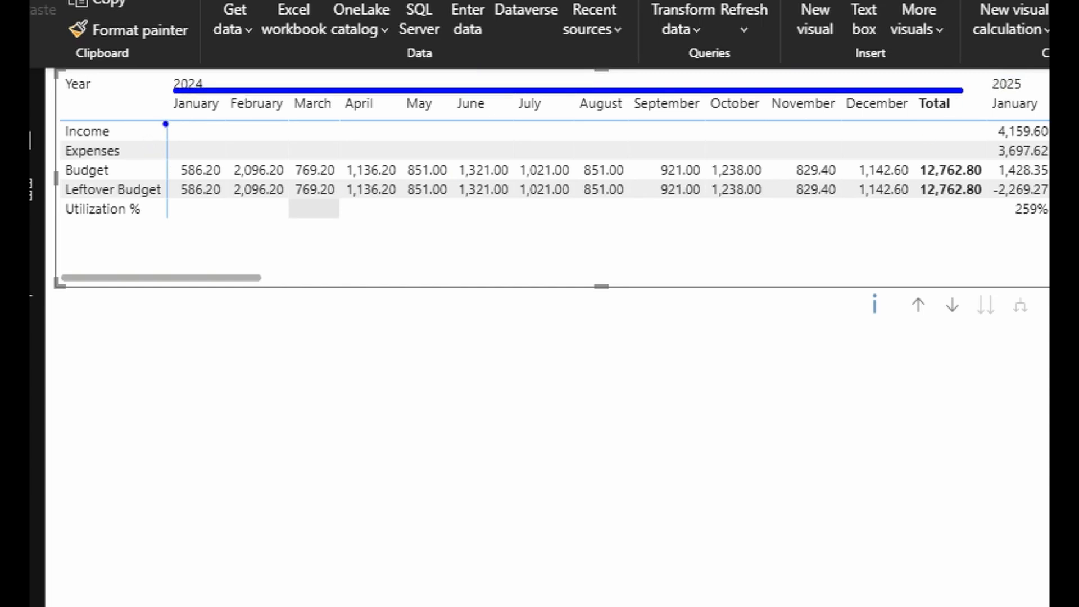
pyautogui.moveTo(165, 124); pyautogui.dragTo(164, 223)
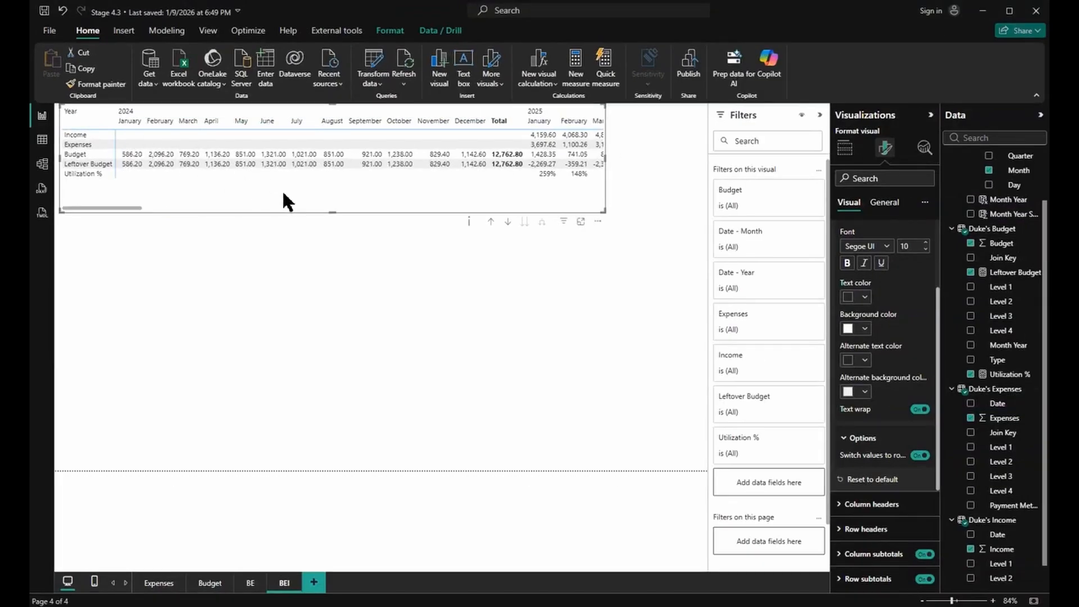
# Move the matrix down the BEI page to free space above it, and deselect it
pyautogui.click(849, 150)
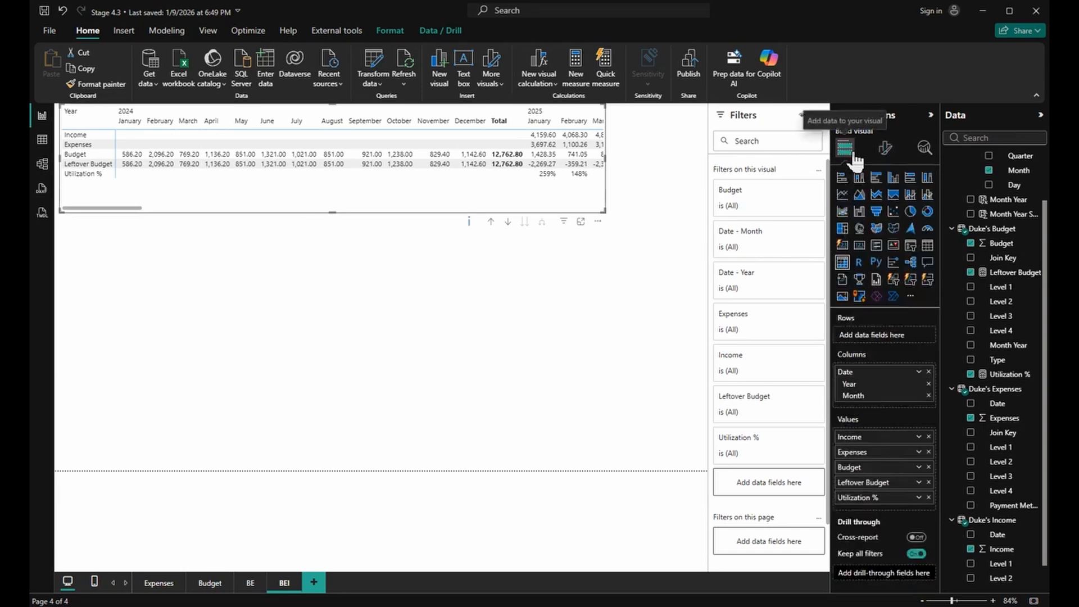
pyautogui.moveTo(376, 211); pyautogui.dragTo(371, 347)
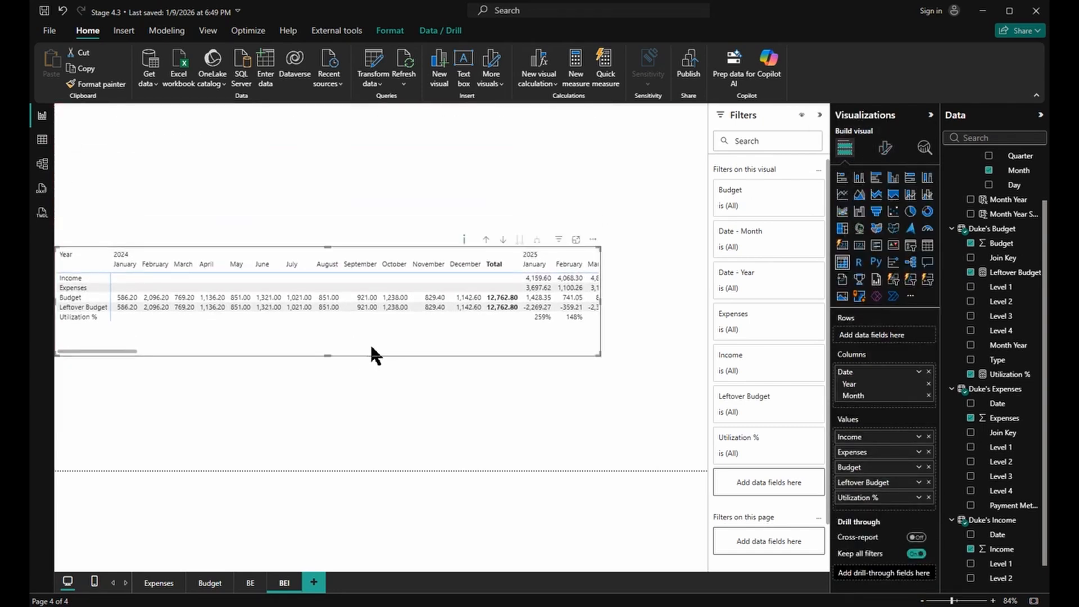
pyautogui.click(441, 202)
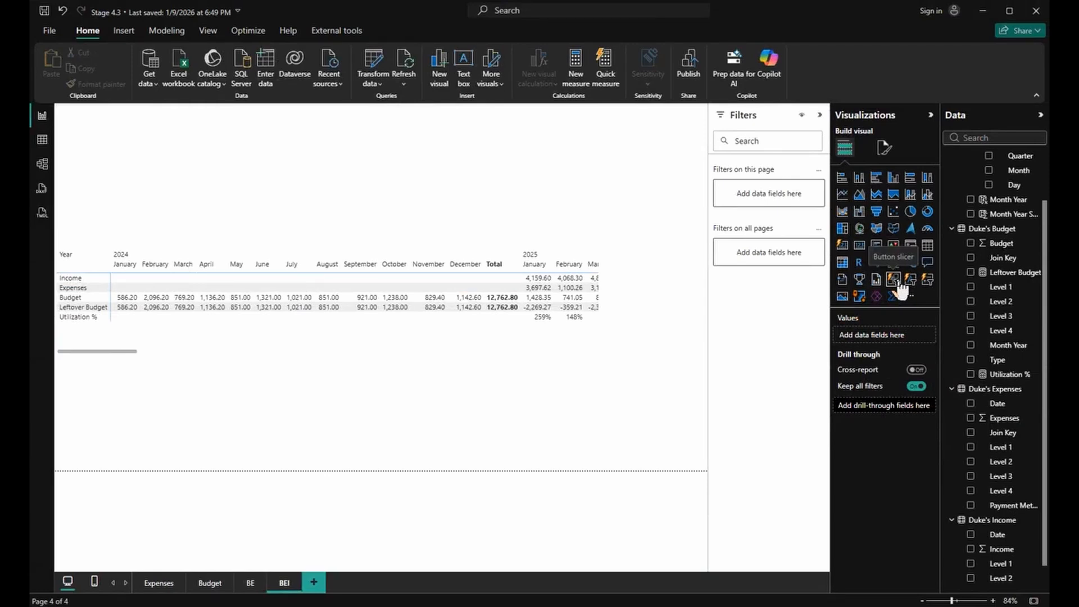
# Add a button slicer above the matrix using Year from the Calendar table's date hierarchy
pyautogui.click(894, 280)
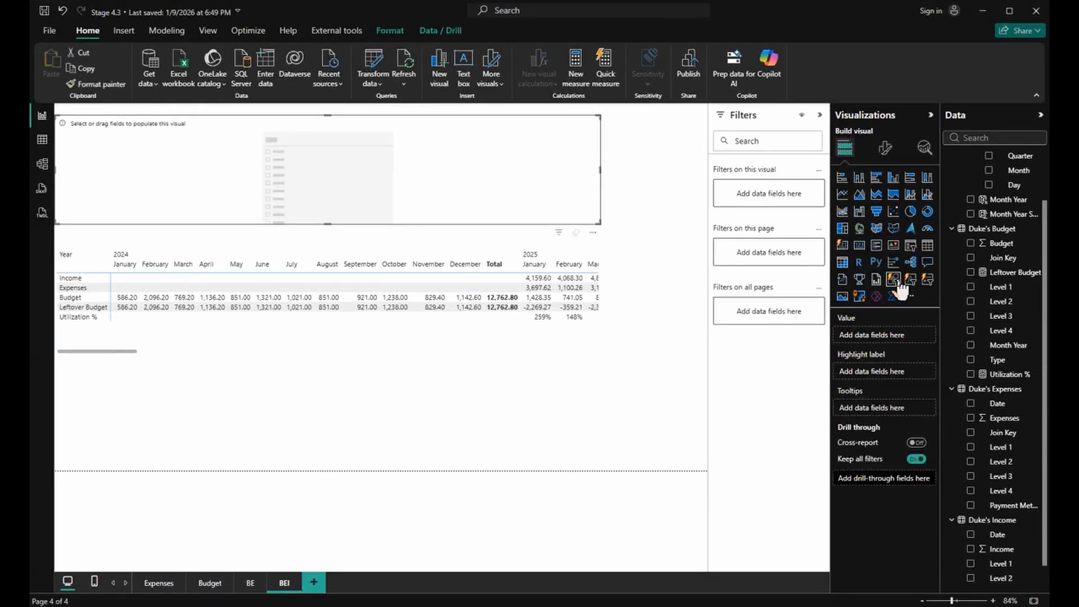
pyautogui.scroll(2, 992, 405)
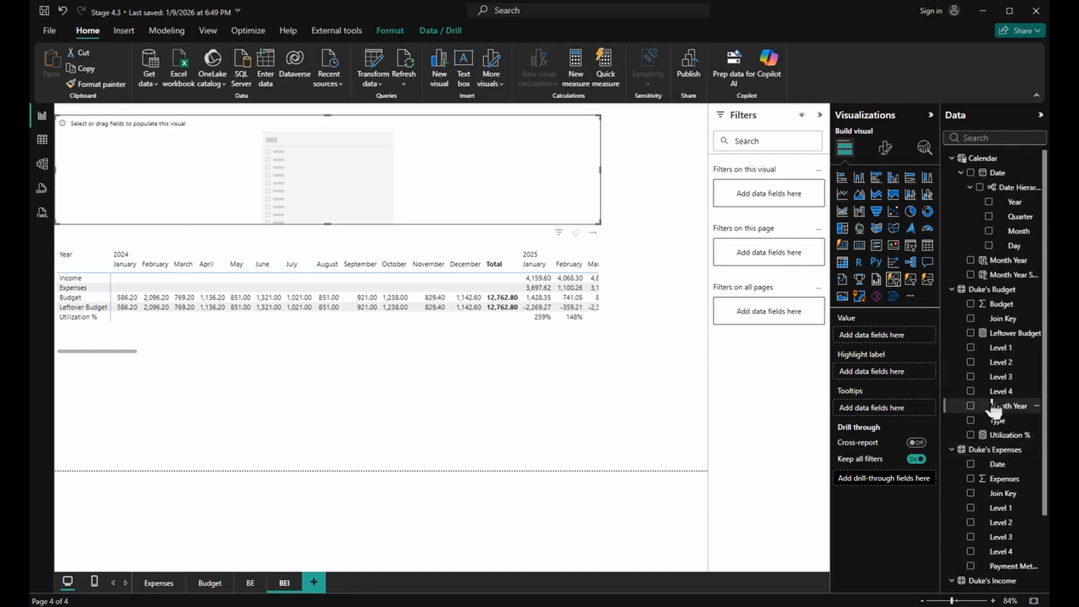
pyautogui.moveTo(991, 205); pyautogui.dragTo(877, 344)
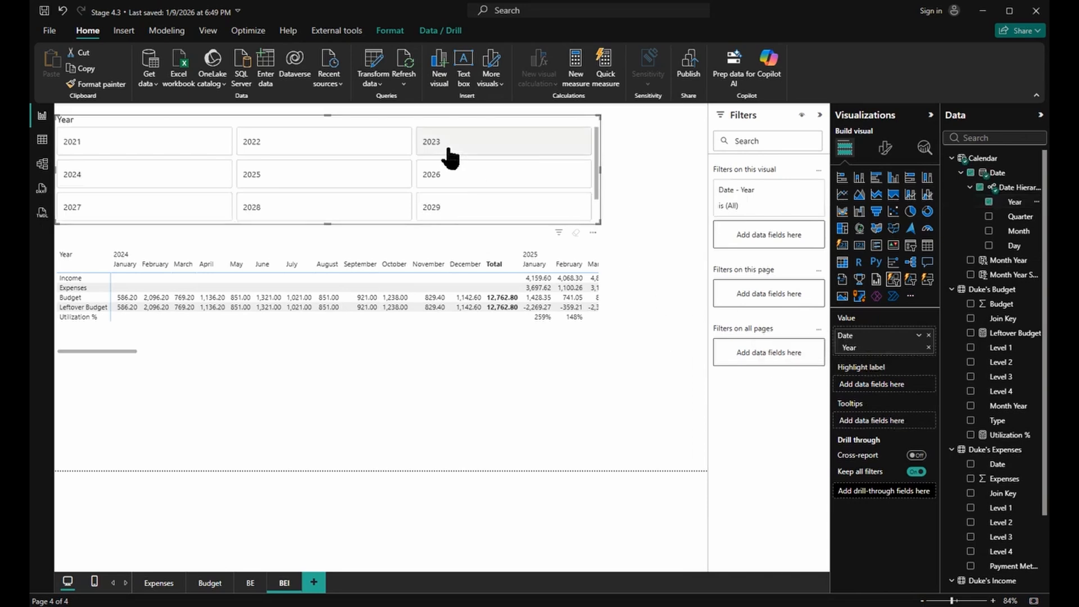
pyautogui.scroll(-2, 444, 169)
pyautogui.scroll(1, 464, 183)
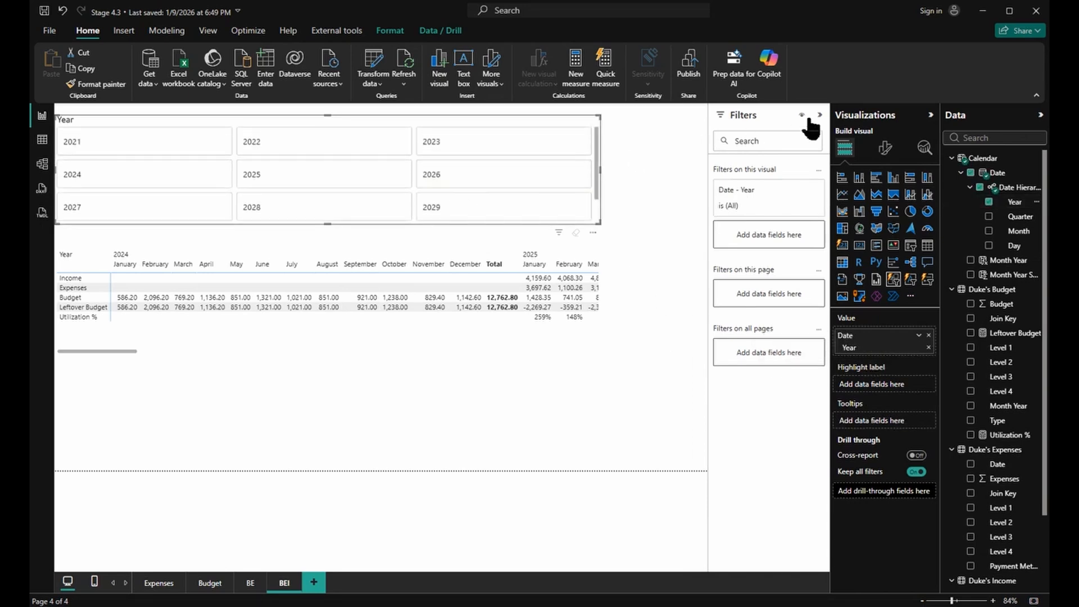
# Set the year slicer's button layout to a Horizontal arrangement with 15 columns
pyautogui.click(887, 149)
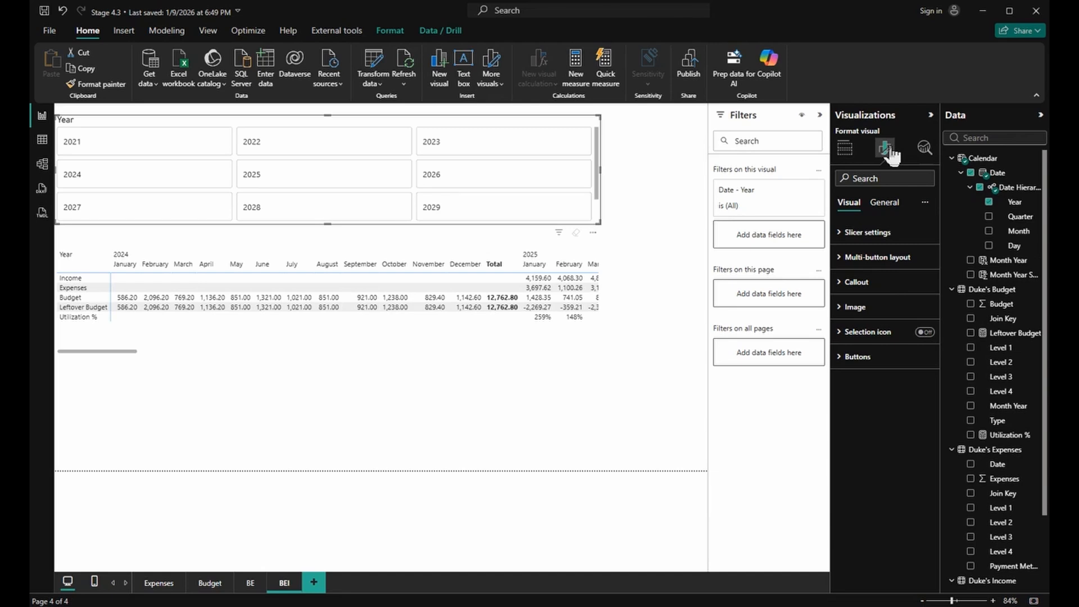
pyautogui.click(894, 259)
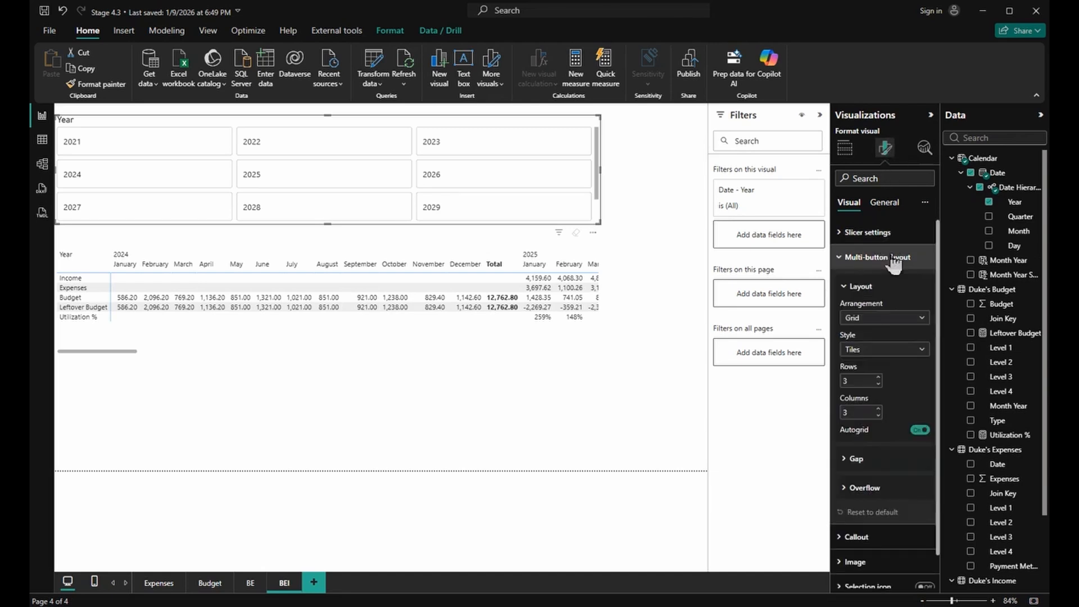
pyautogui.click(897, 321)
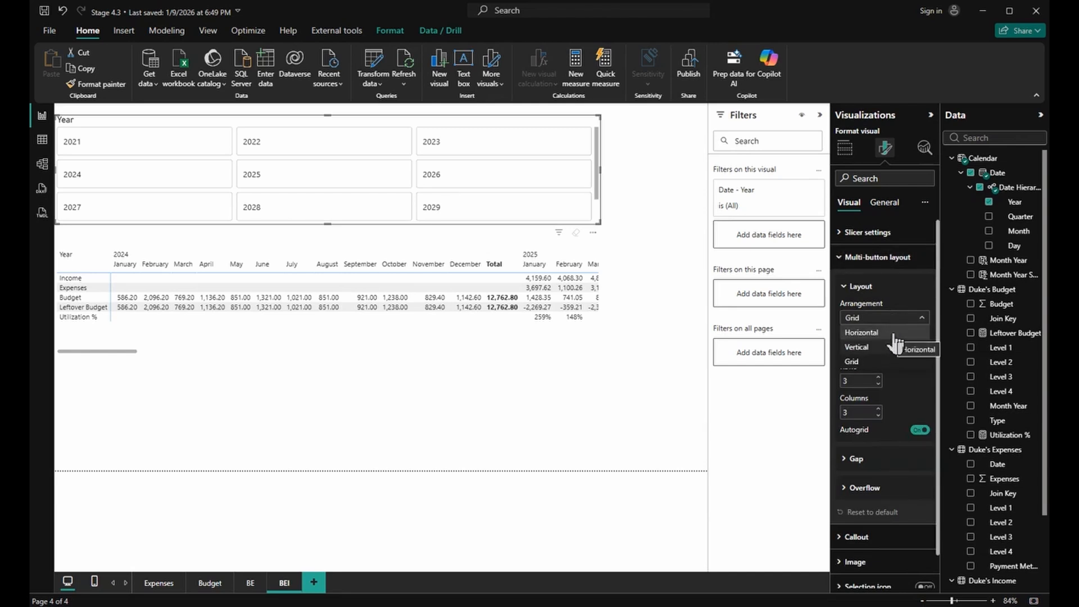
pyautogui.click(893, 333)
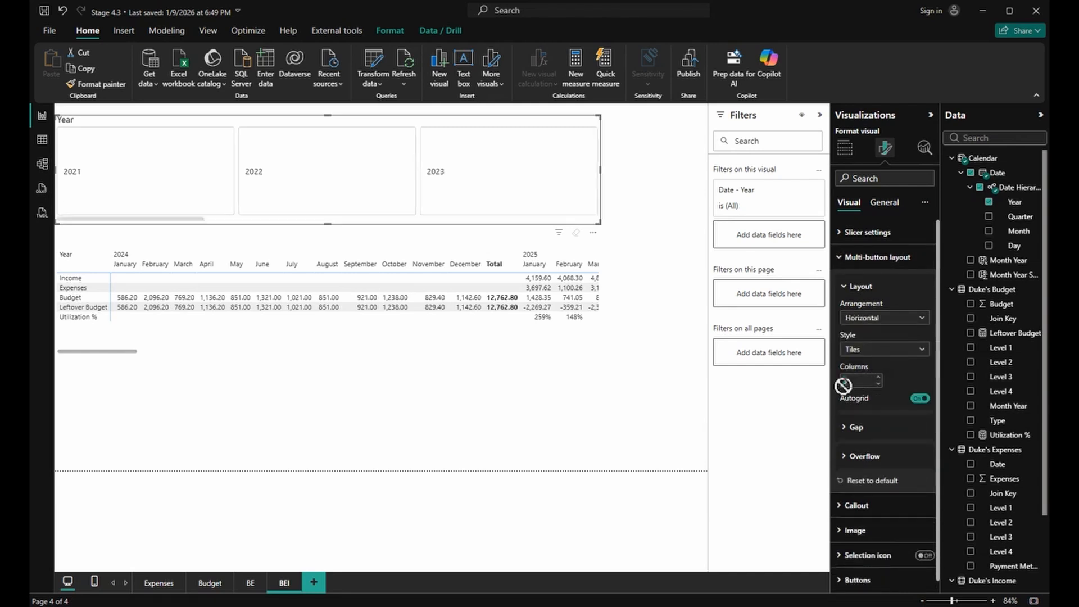
pyautogui.click(857, 382)
pyautogui.write('15')
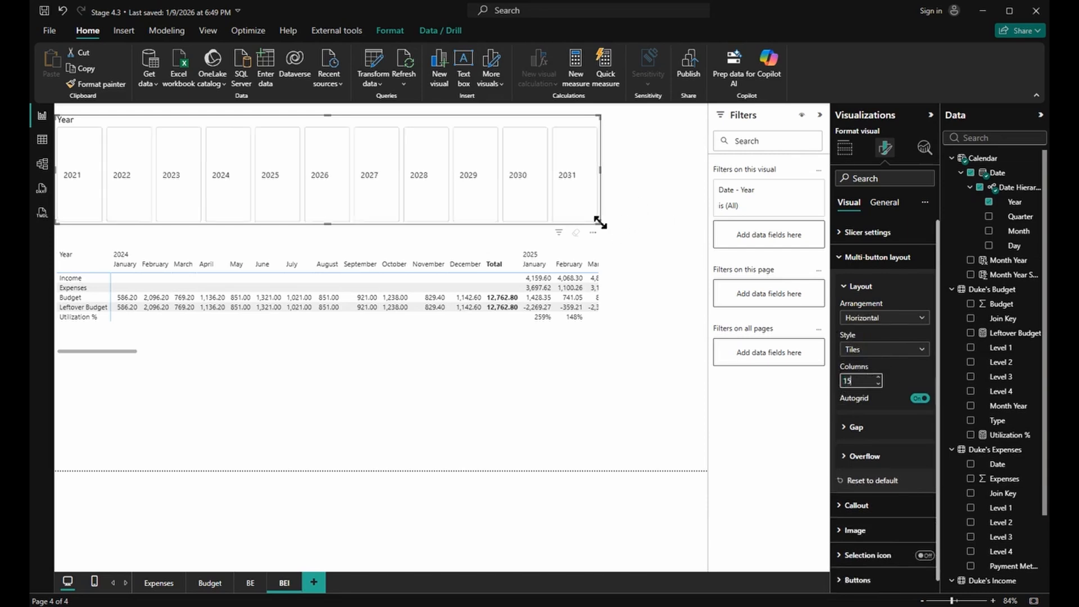
# Fit the year slicer as a shorter strip across the page's upper edge and turn off its title
pyautogui.moveTo(599, 222); pyautogui.dragTo(709, 165)
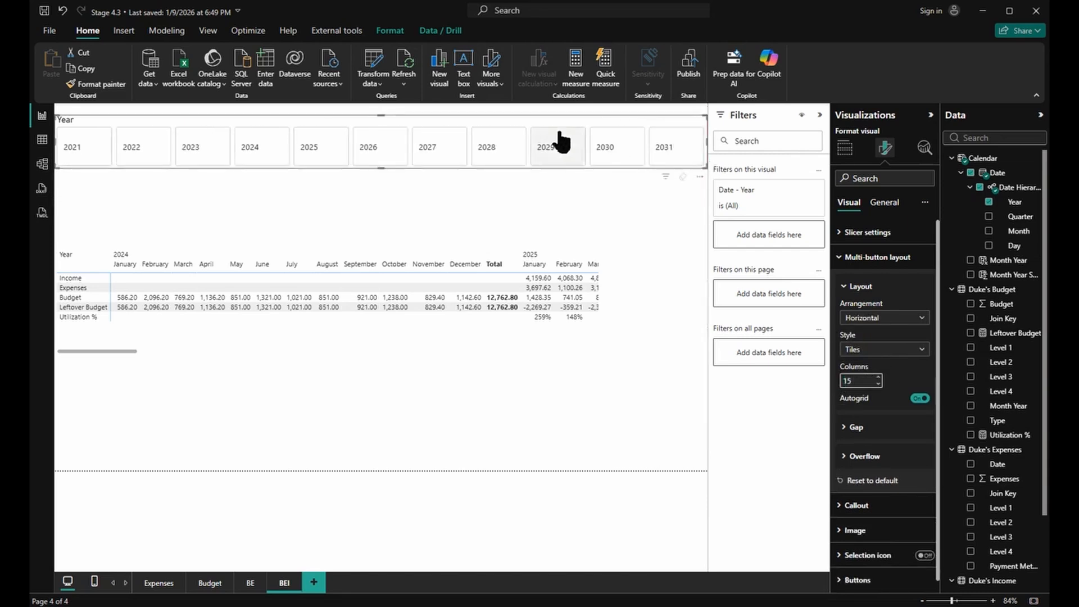
pyautogui.moveTo(516, 118); pyautogui.dragTo(515, 109)
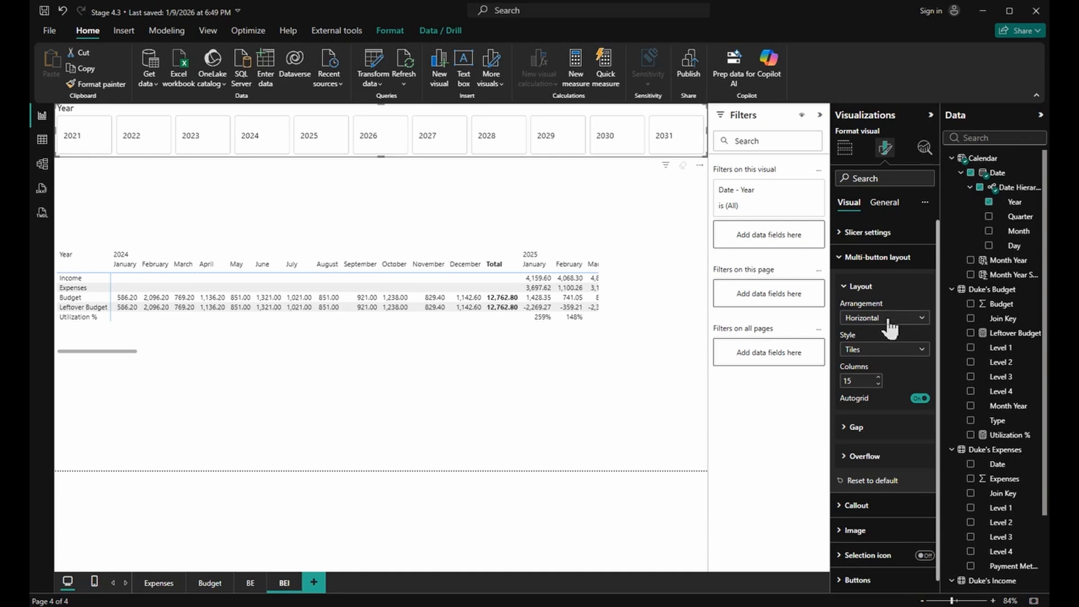
pyautogui.click(892, 211)
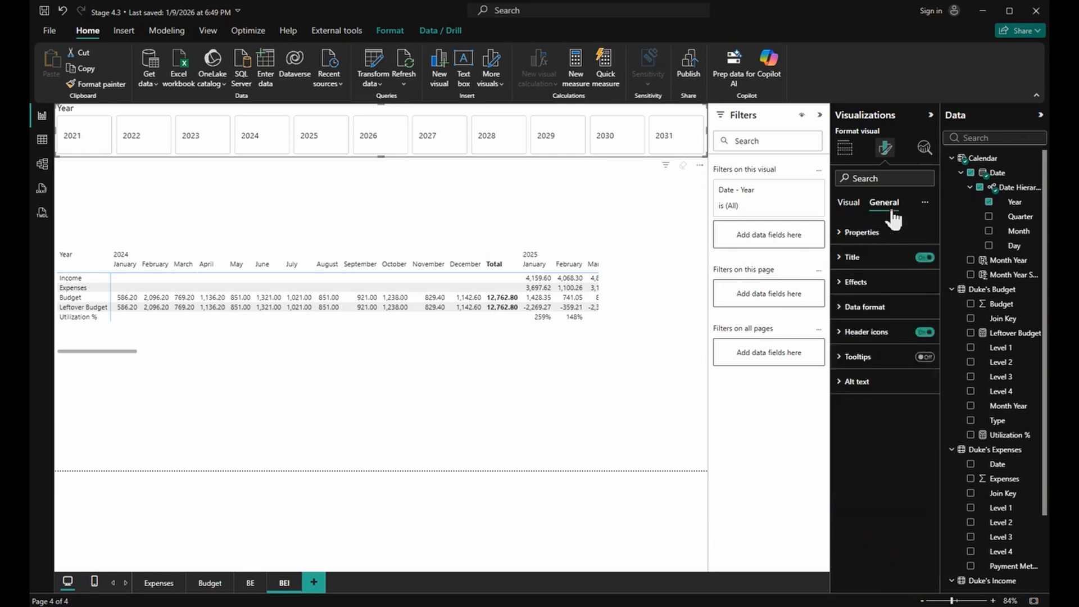
pyautogui.click(923, 259)
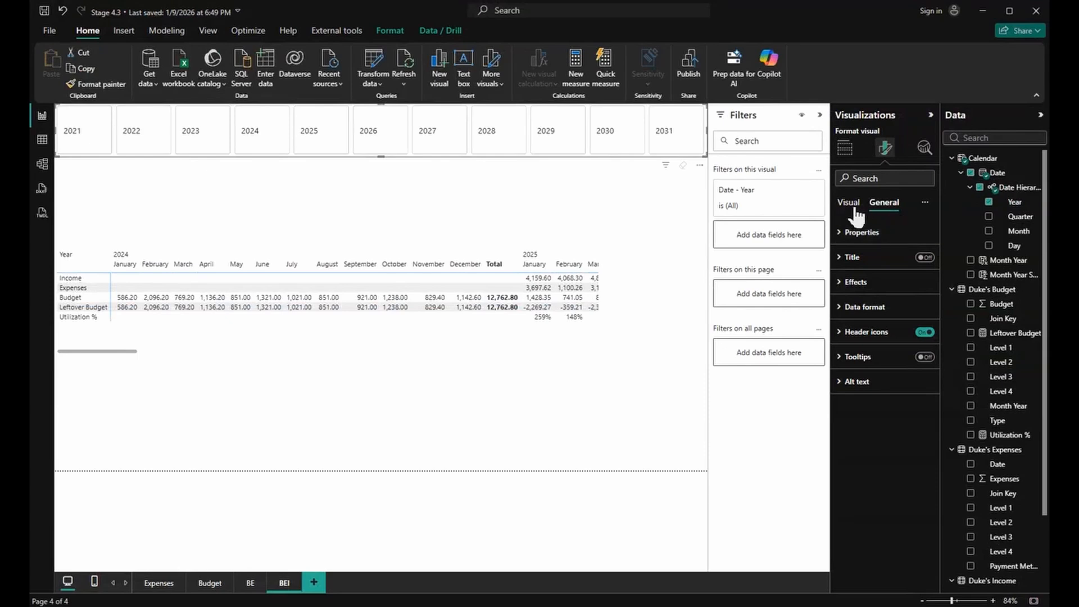
# Center the callout values horizontally on the year slicer's buttons
pyautogui.click(850, 204)
pyautogui.click(883, 266)
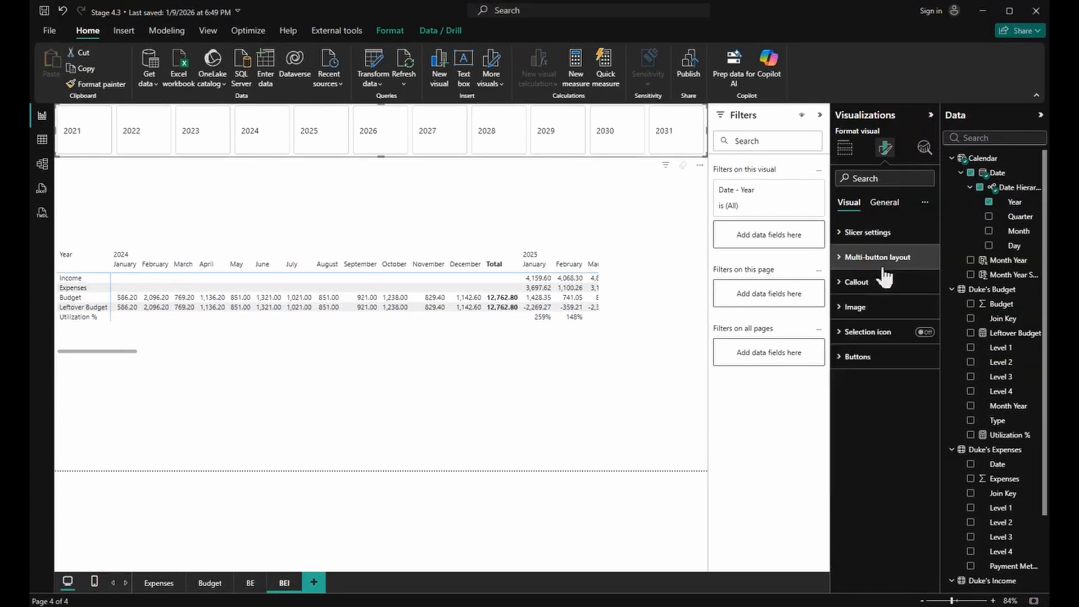
pyautogui.click(885, 279)
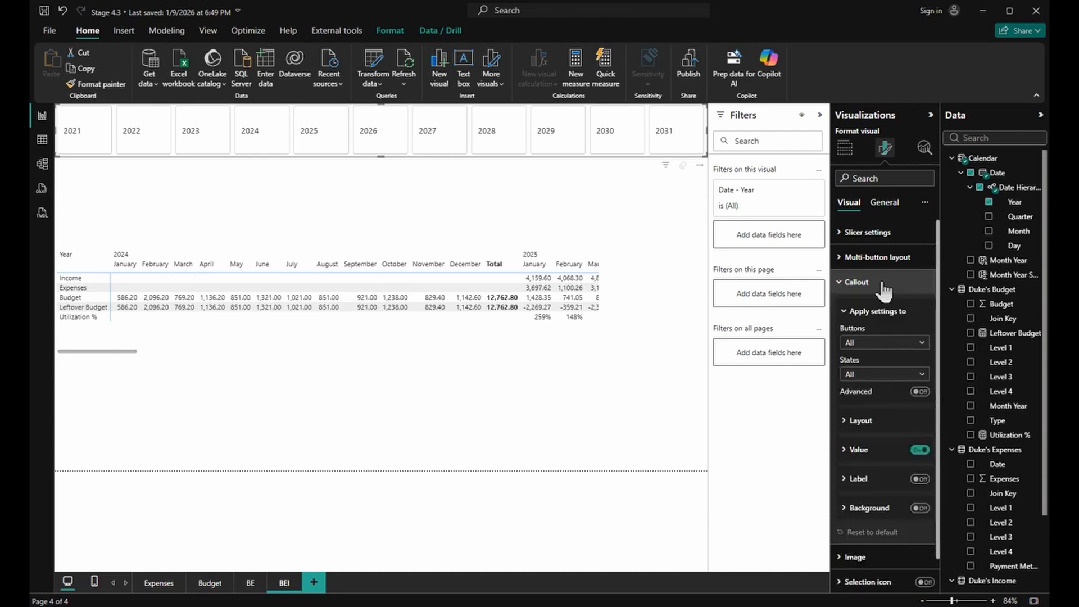
pyautogui.click(891, 451)
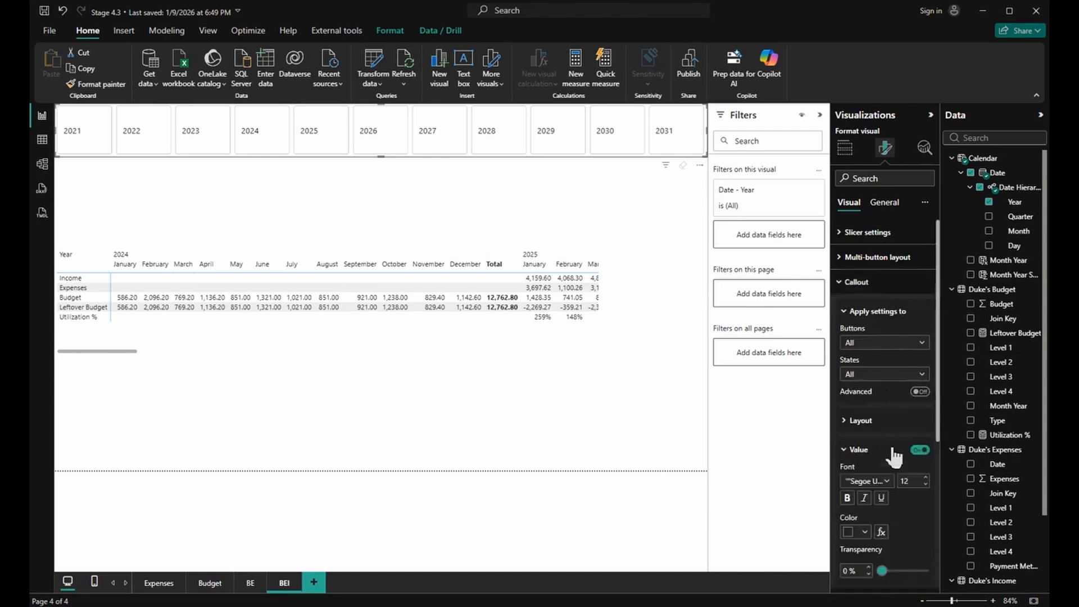
pyautogui.scroll(-3, 893, 452)
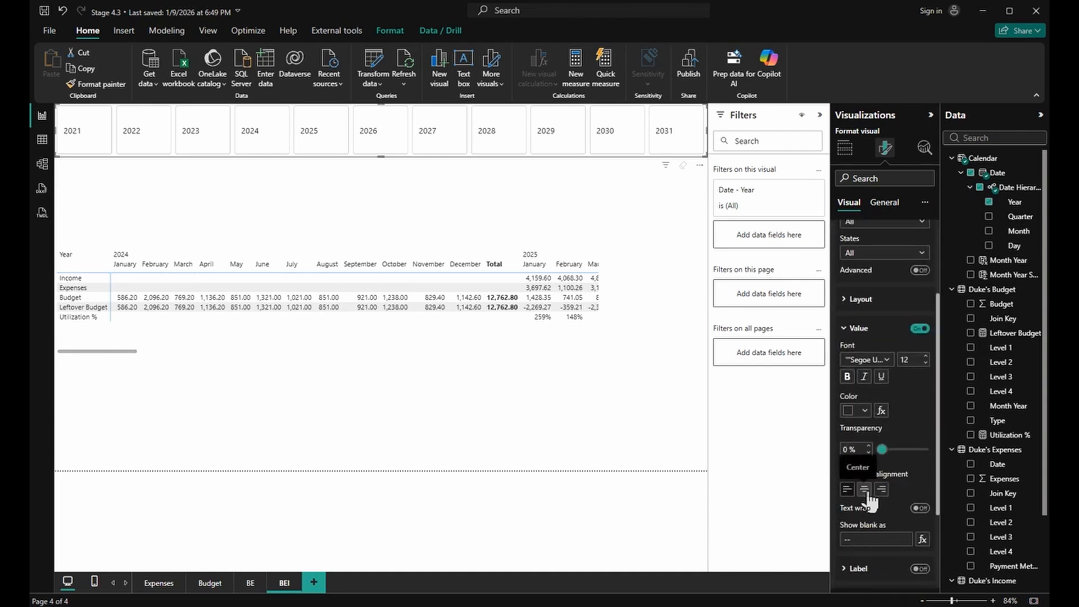
pyautogui.click(867, 492)
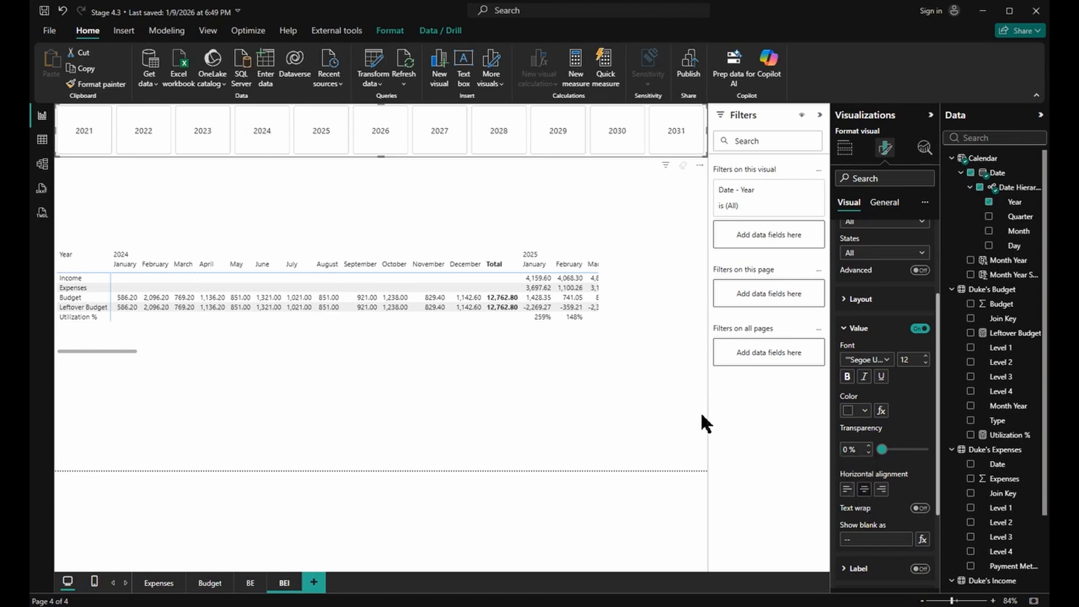
# Filter the page to 2025 with the year slicer and reduce the slicer's height
pyautogui.click(325, 137)
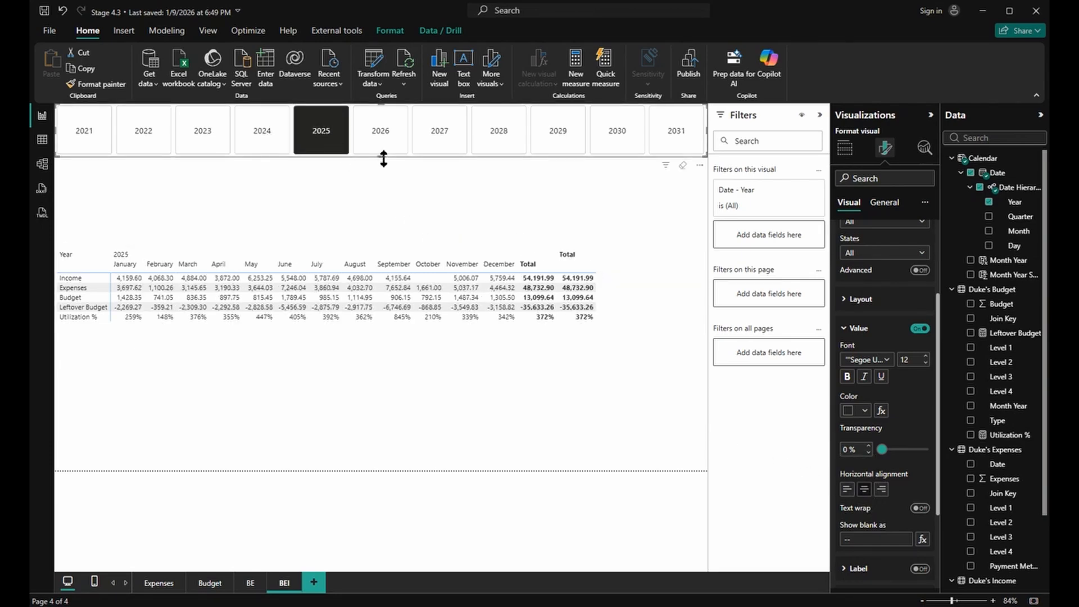
pyautogui.moveTo(383, 159); pyautogui.dragTo(379, 130)
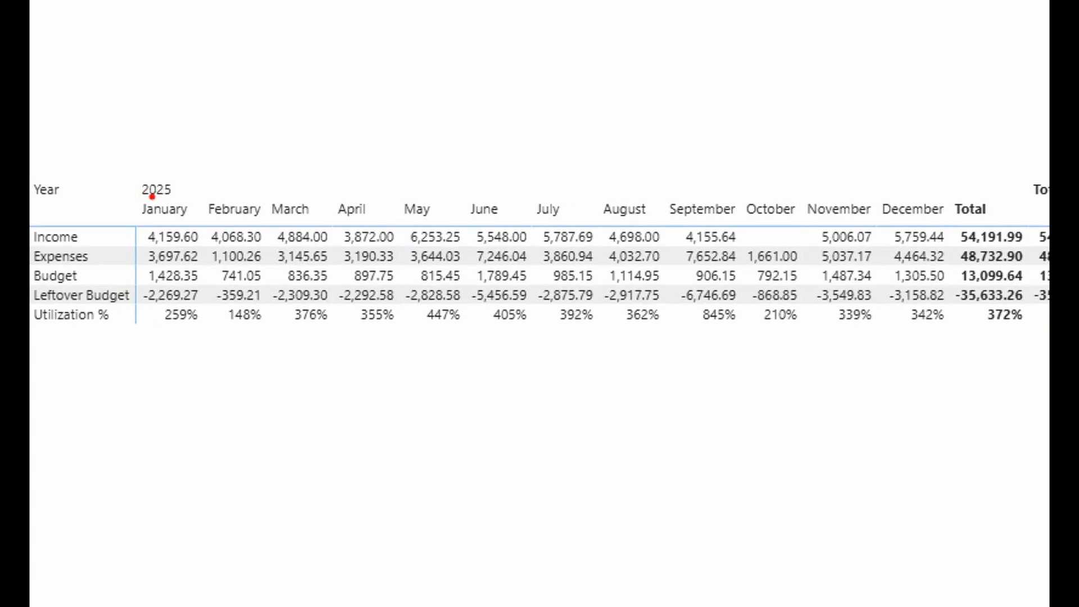
pyautogui.moveTo(149, 195)
pyautogui.mouseDown()
pyautogui.moveTo(747, 212)
pyautogui.moveTo(959, 169)
pyautogui.moveTo(957, 194)
pyautogui.mouseUp()
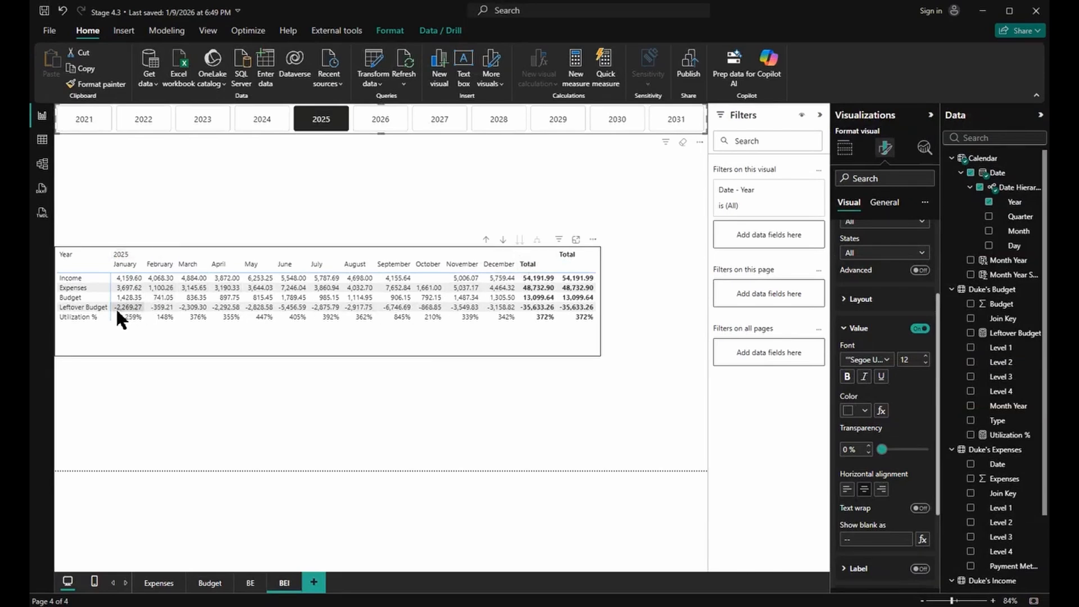
# Collapse the Calendar, budget and expenses tables in the field list and add a new measure to the income table
pyautogui.click(952, 158)
pyautogui.click(952, 172)
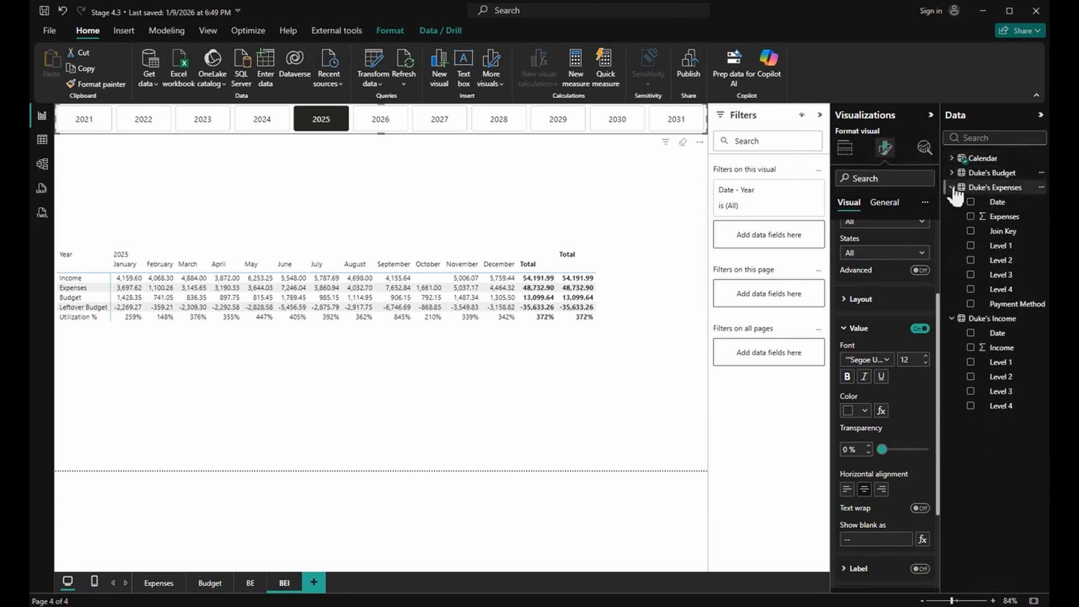
pyautogui.click(954, 188)
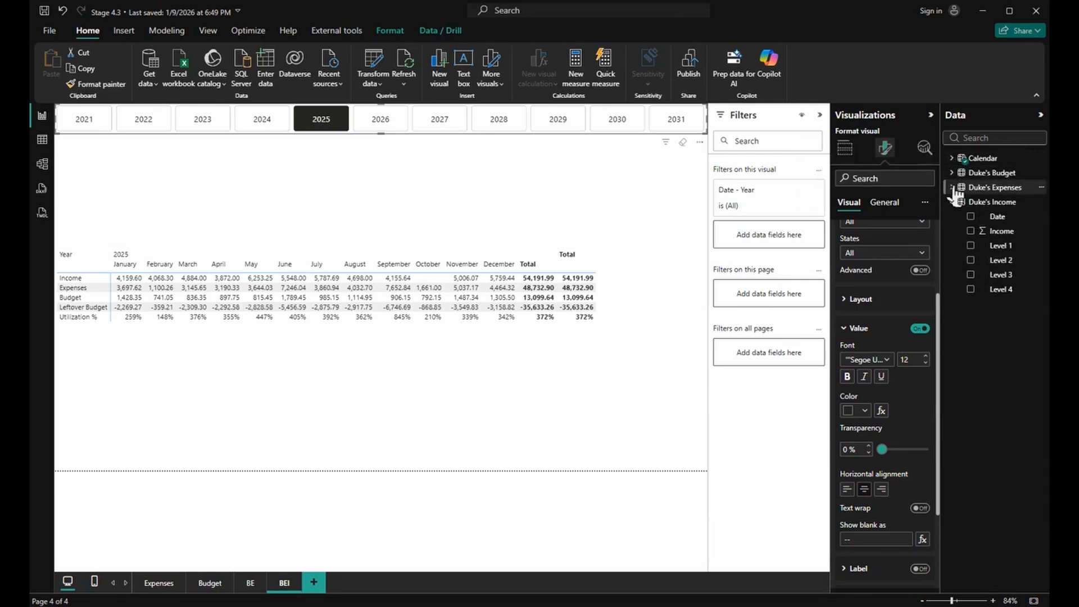
pyautogui.rightClick(991, 202)
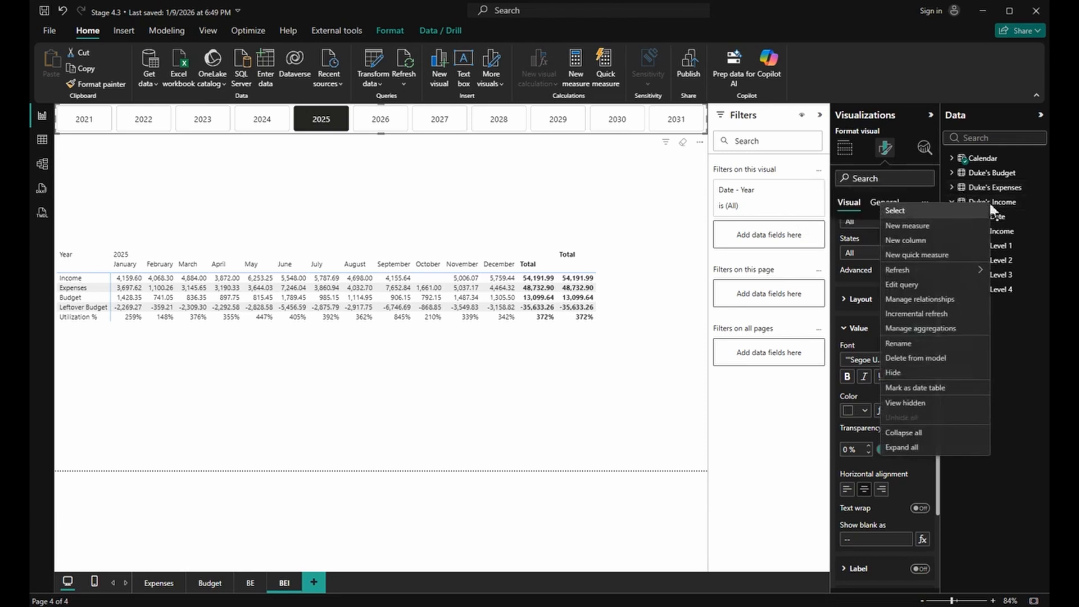
pyautogui.press('Escape')
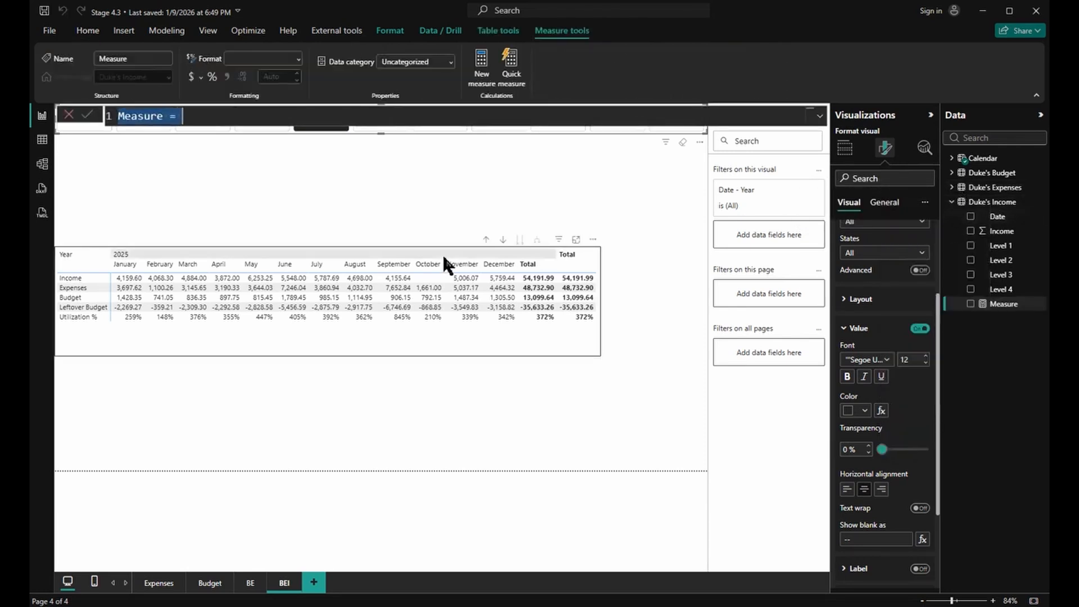
# Define the measure Leftover Income as the sum of Income minus the sum of Expenses and add it to the matrix
pyautogui.write('Leftover ')
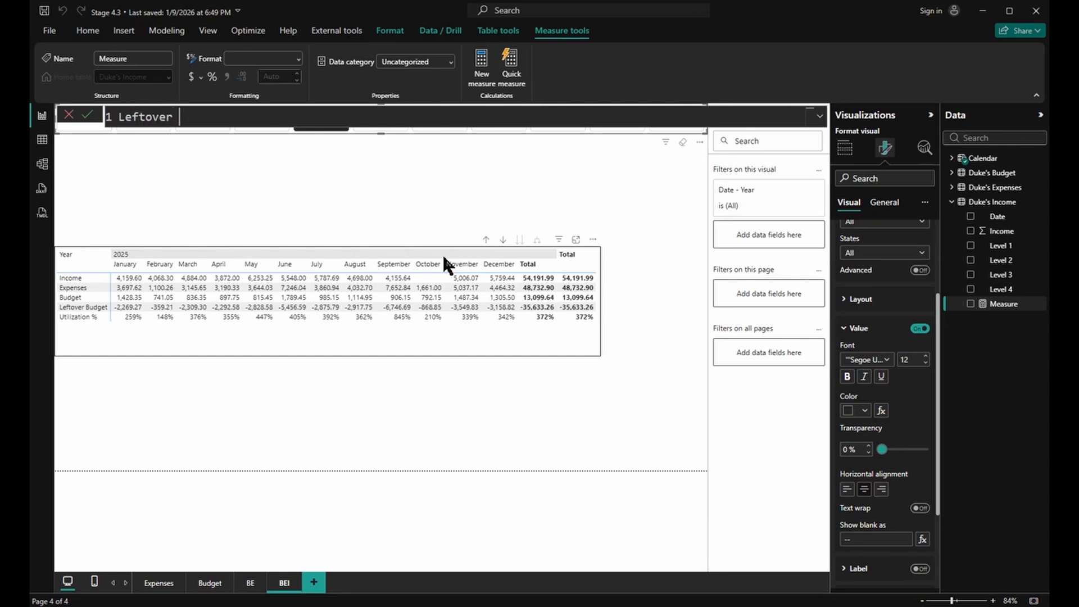
pyautogui.write('Income = SUM(n')
pyautogui.press('BackSpace')
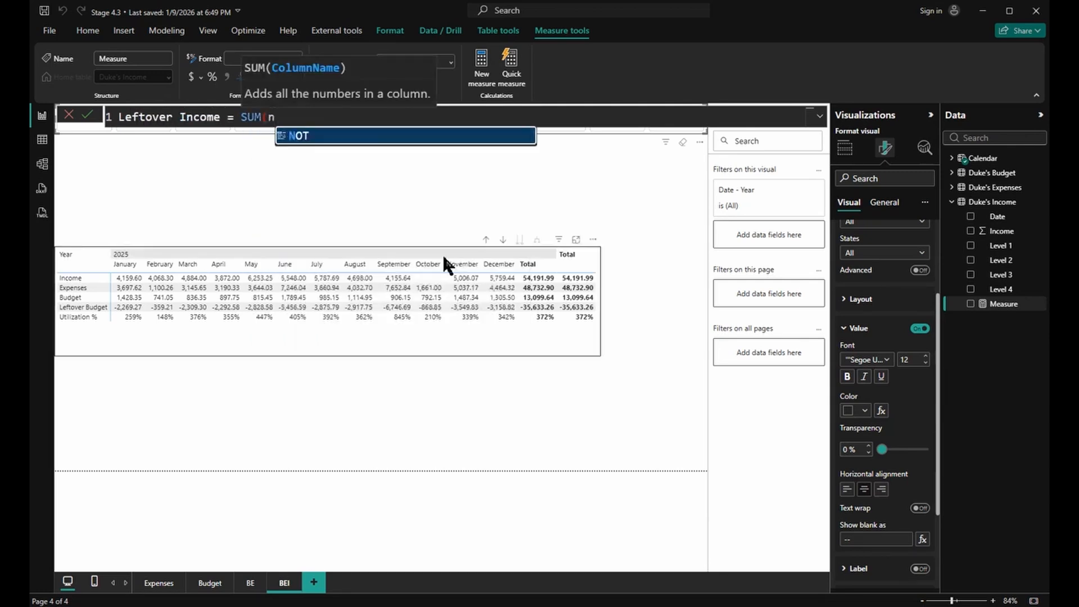
pyautogui.write('Income')
pyautogui.press('Tab')
pyautogui.write(')- sum(e')
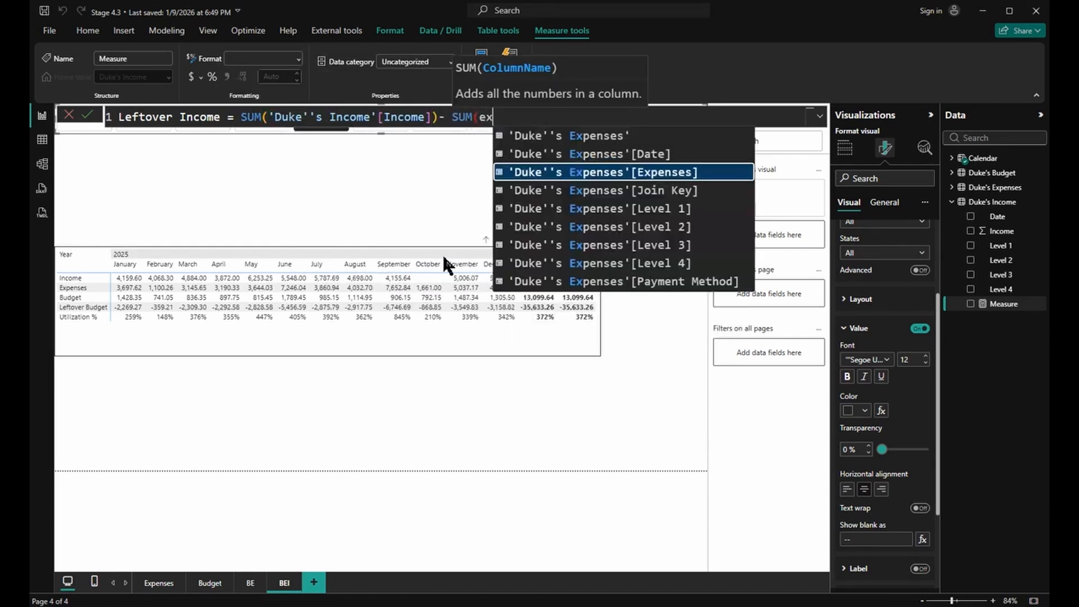
pyautogui.press('Tab')
pyautogui.write(')')
pyautogui.press('Return')
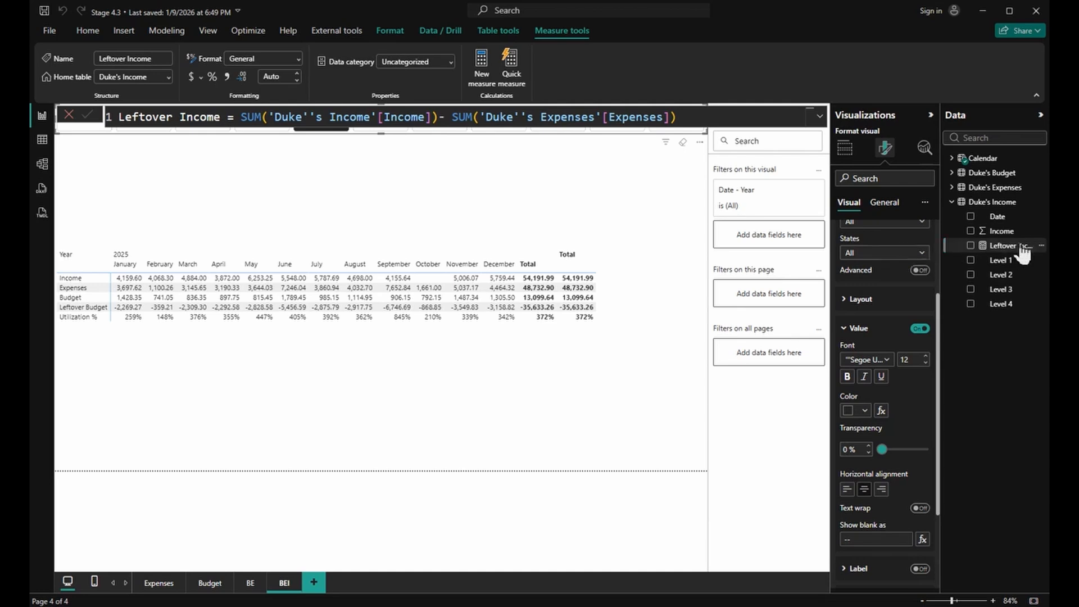
pyautogui.moveTo(1006, 246); pyautogui.dragTo(406, 417)
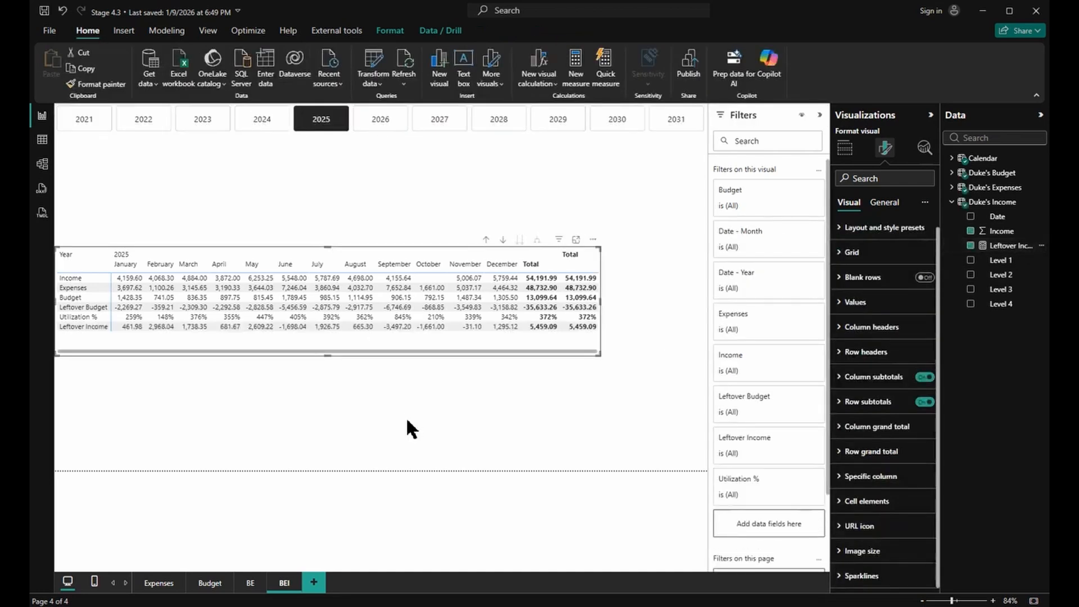
# Add a new measure named Income Utilization % to the income table and begin its formula with DIVIDE
pyautogui.rightClick(989, 202)
pyautogui.press('Escape')
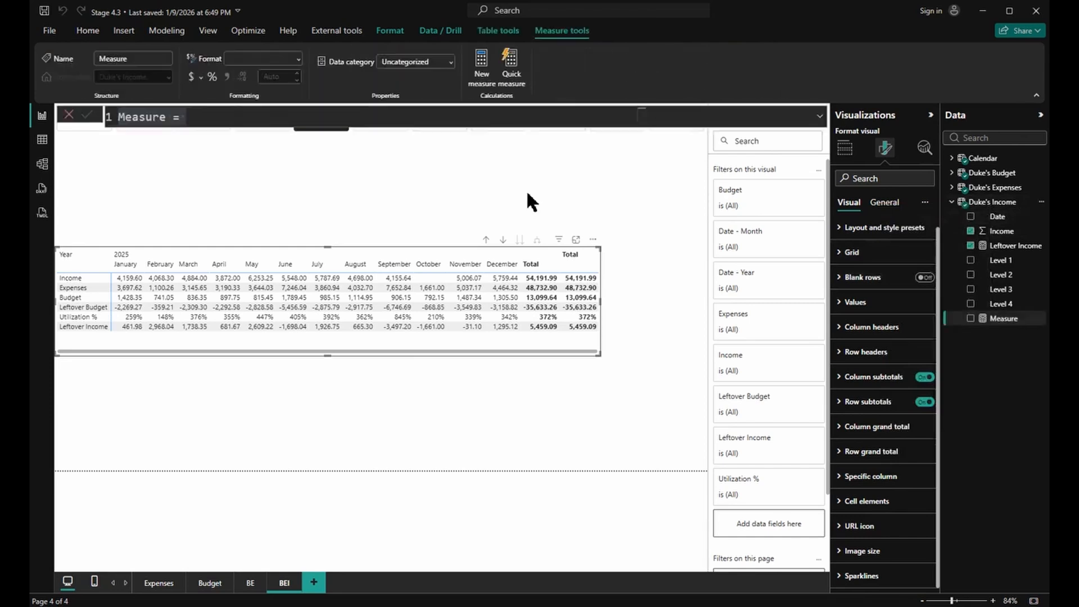
pyautogui.write('Income ')
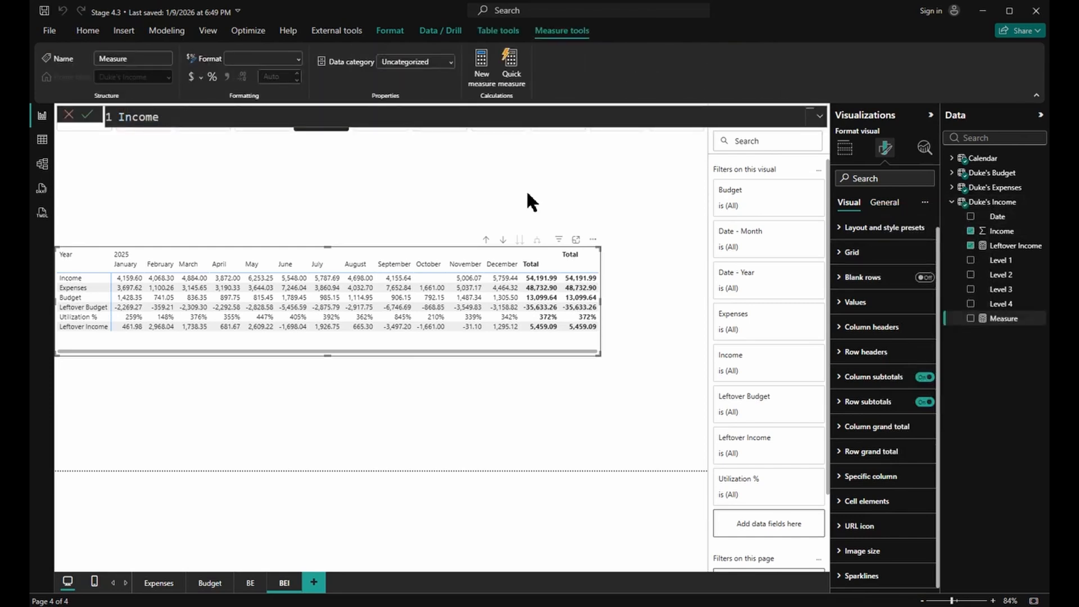
pyautogui.write('Utilization % = ')
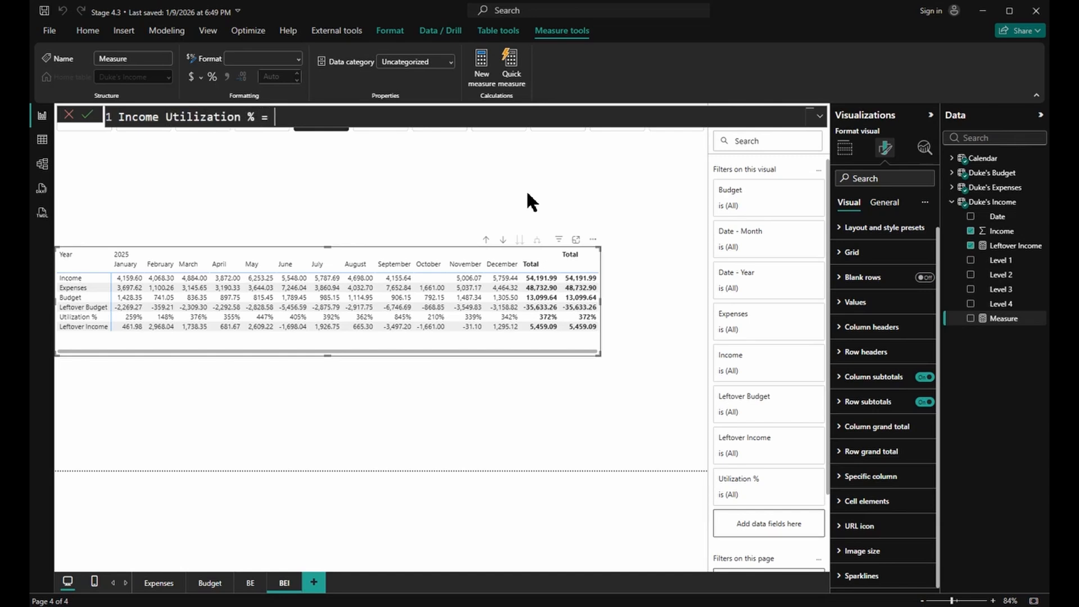
pyautogui.write('divd')
pyautogui.hotkey('ctrl', 'space')
pyautogui.press('Tab')
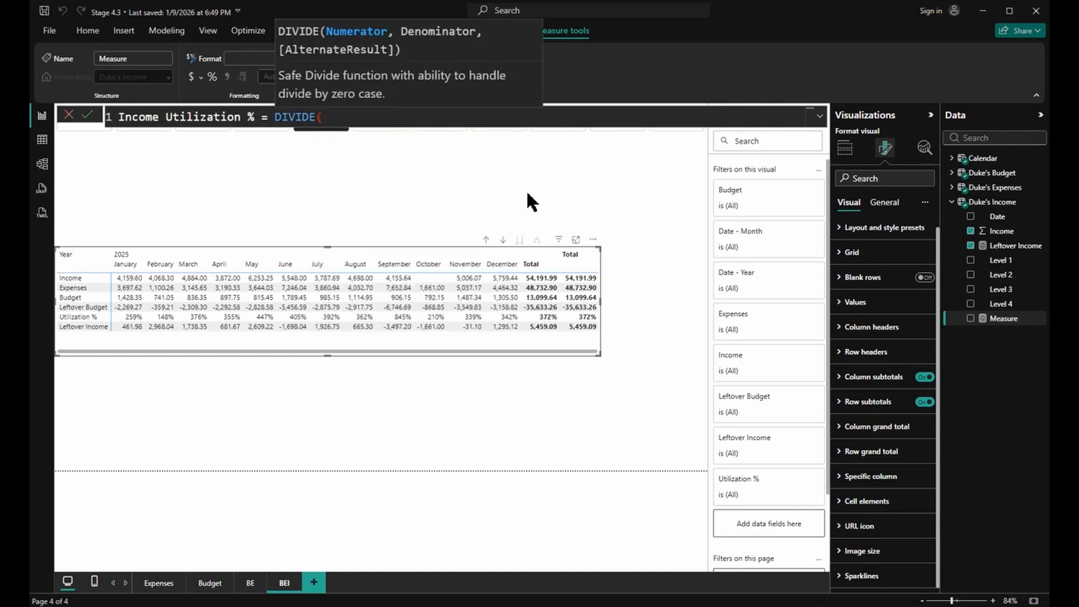
# Complete the DIVIDE formula with the sum of Expenses as numerator, the sum of Income as denominator and 0 as alternate result
pyautogui.write('su')
pyautogui.press('Tab')
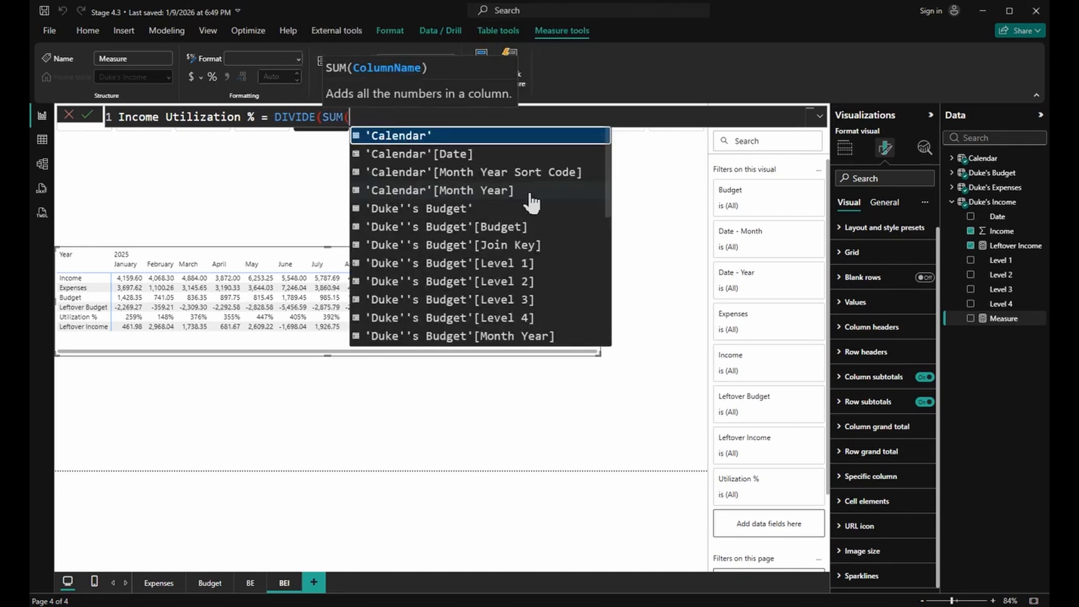
pyautogui.write('ex')
pyautogui.press('Tab')
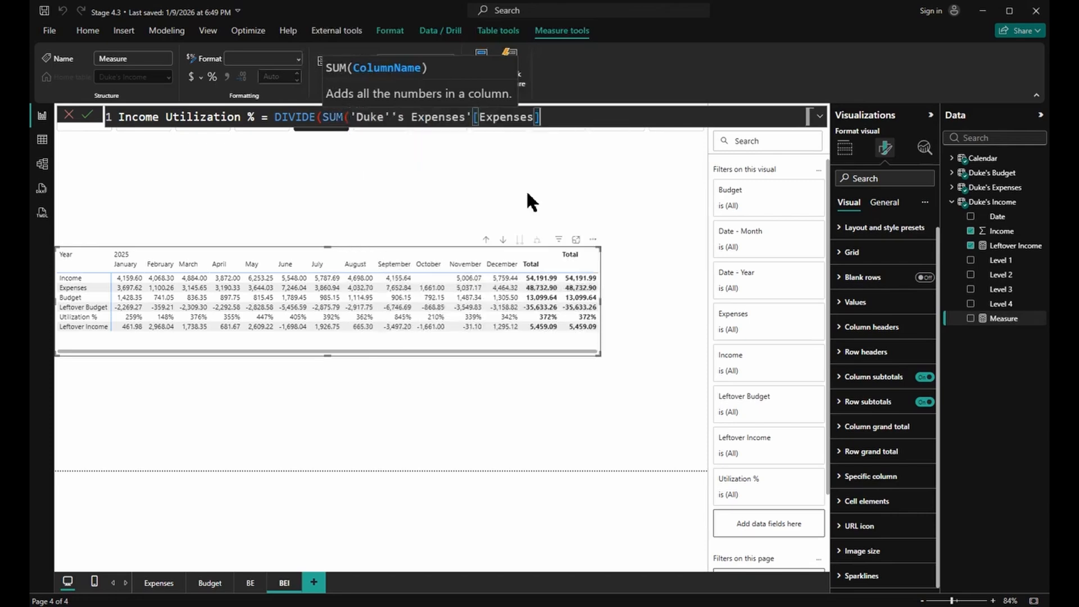
pyautogui.write('), s')
pyautogui.write('u')
pyautogui.press('Tab')
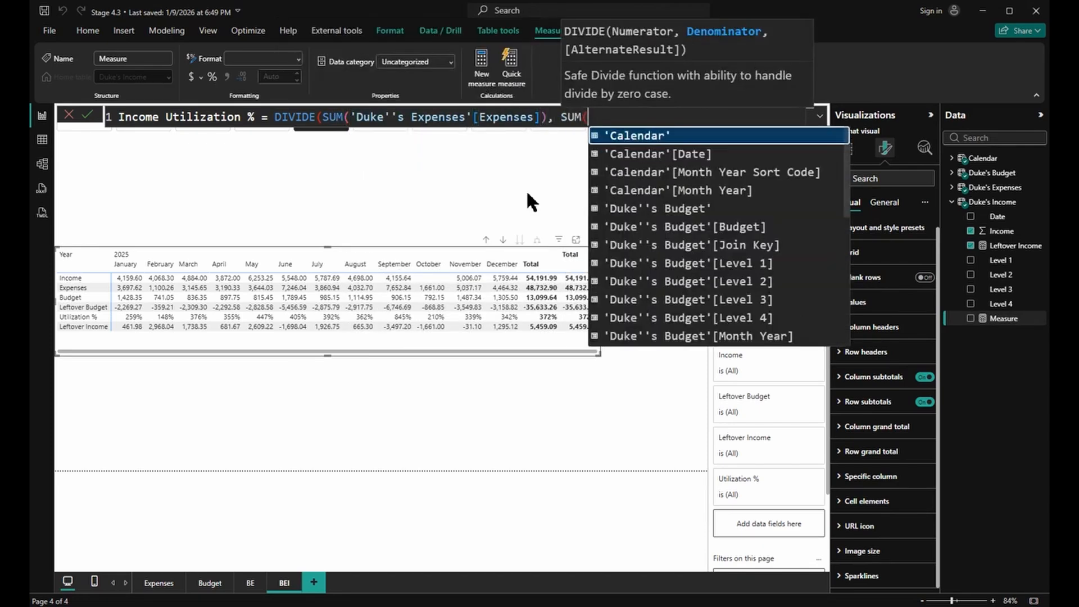
pyautogui.write('income')
pyautogui.press('Tab')
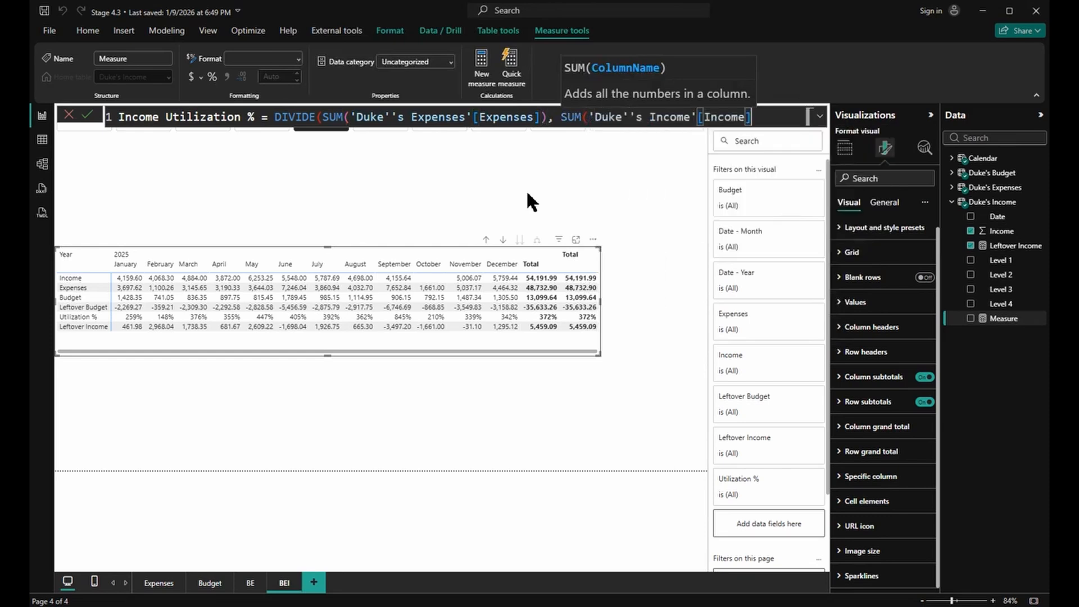
pyautogui.write('), 0')
pyautogui.write(')')
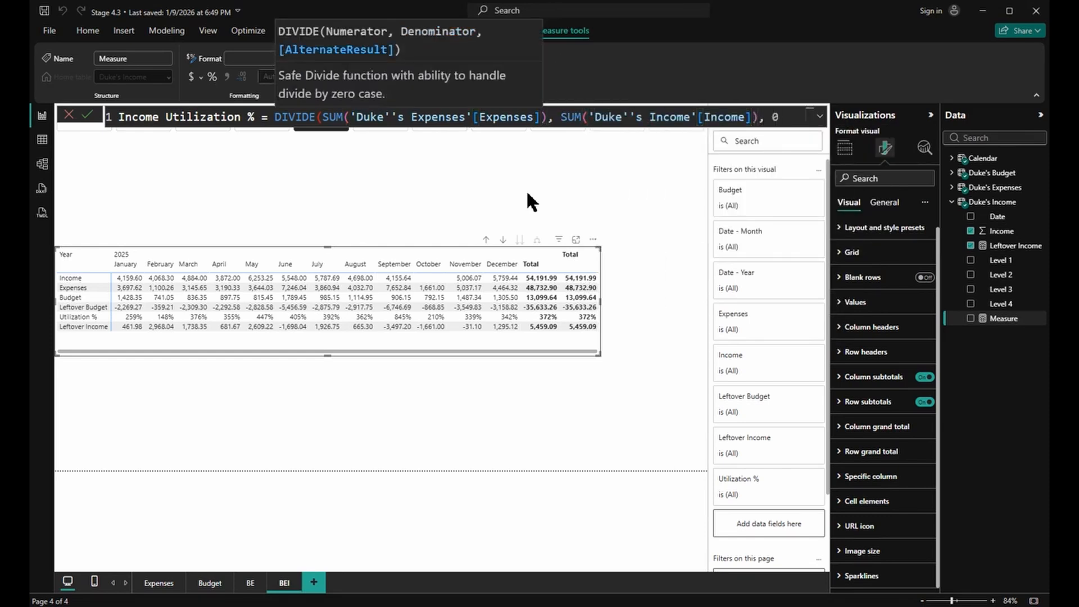
pyautogui.press('Return')
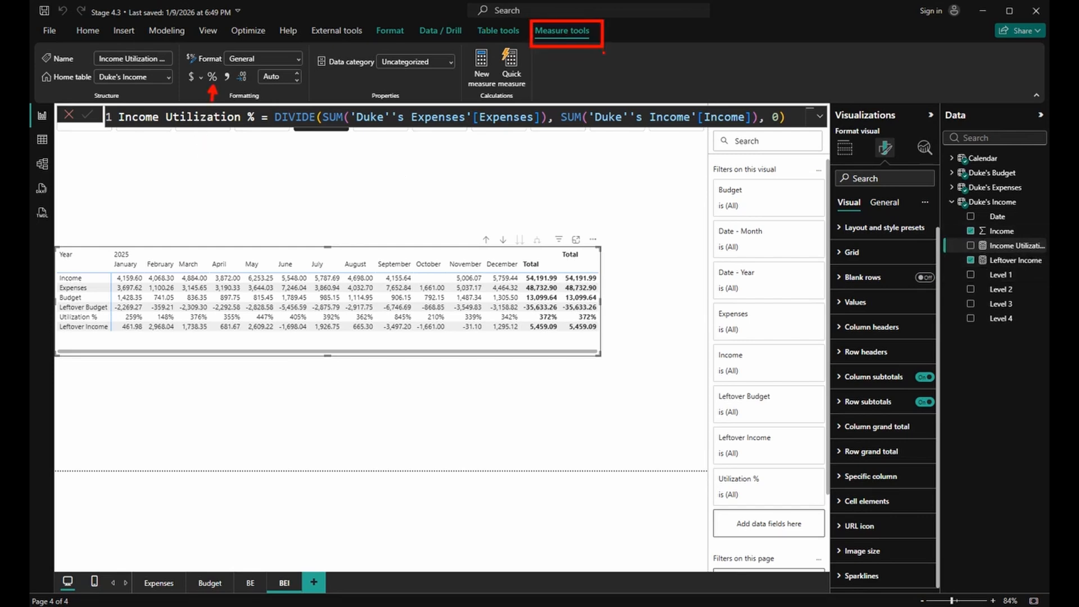
# Format the Income Utilization % measure as a percentage with 0 decimal places
pyautogui.click(211, 77)
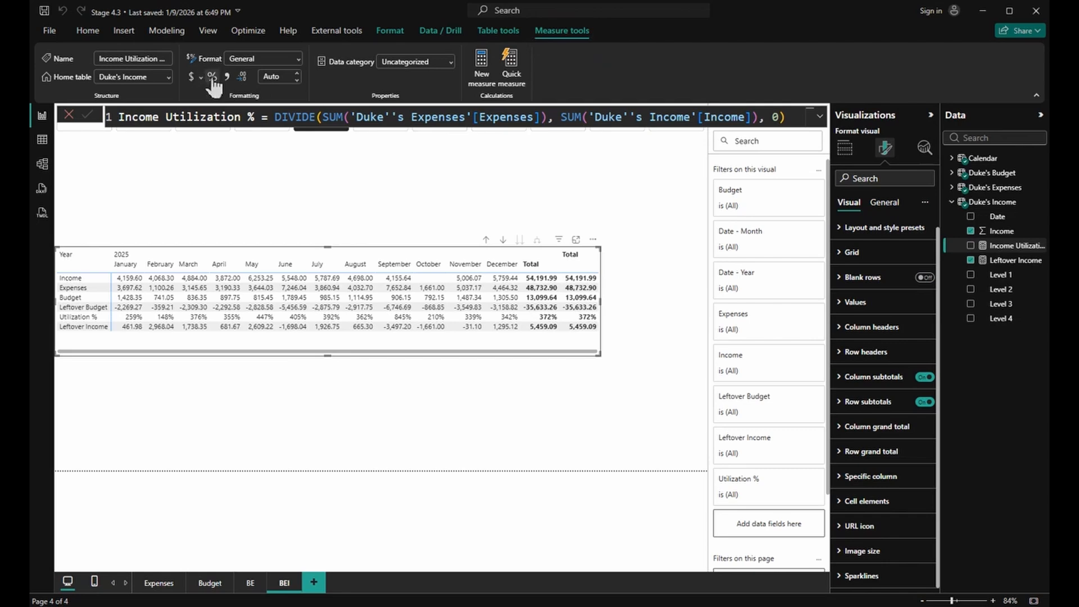
pyautogui.click(281, 77)
pyautogui.write('0')
# Add Income Utilization % to the matrix and resize the matrix wider and shorter to fit its rows and columns
pyautogui.moveTo(1011, 246); pyautogui.dragTo(326, 389)
pyautogui.moveTo(603, 322); pyautogui.dragTo(661, 320)
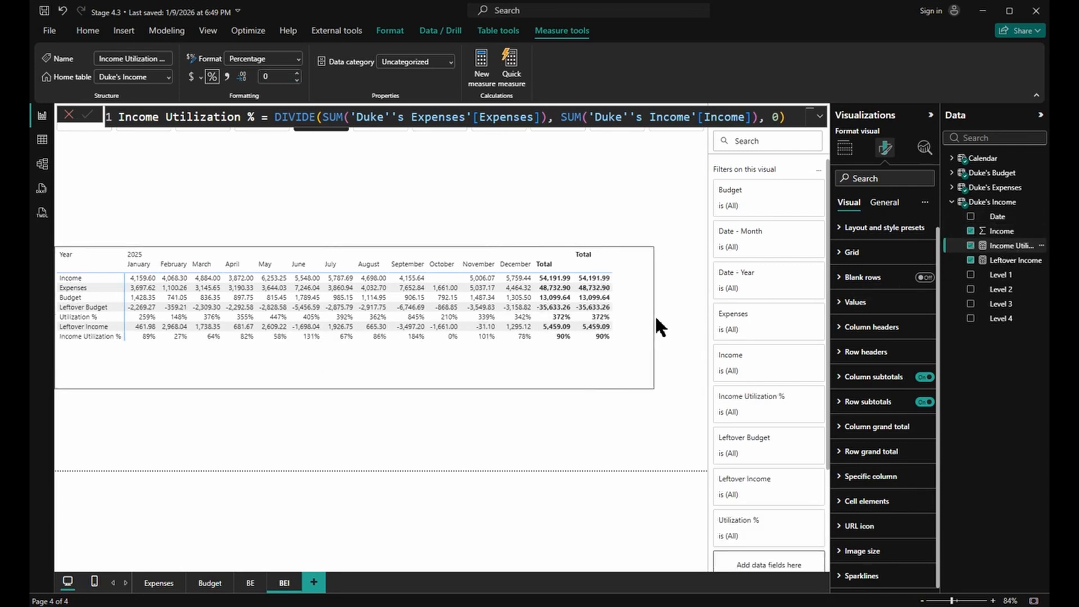
pyautogui.moveTo(362, 388); pyautogui.dragTo(362, 369)
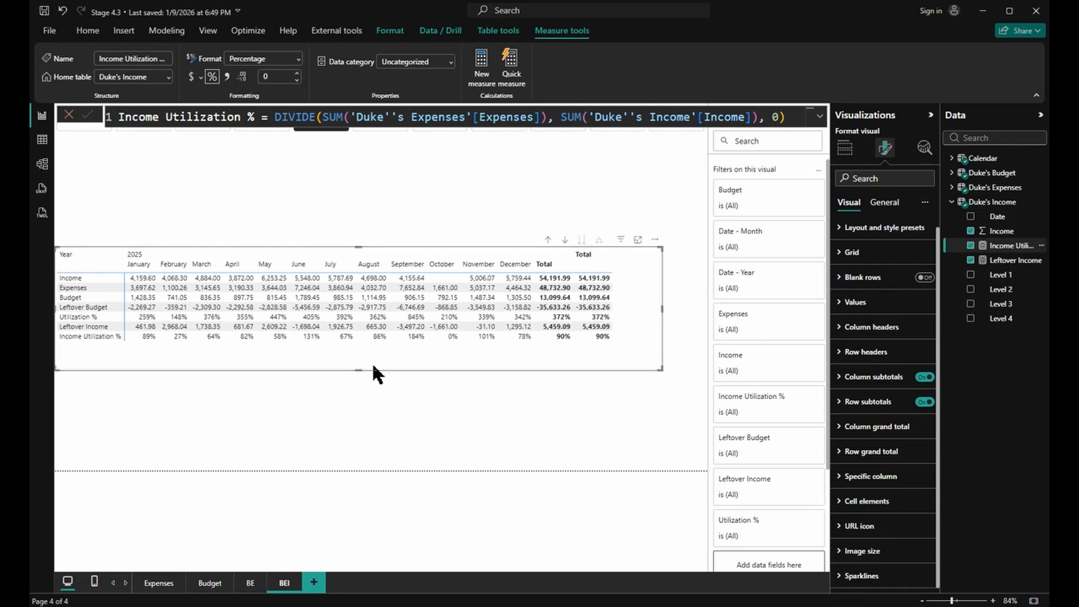
# Review the formulas of the Leftover Budget, Utilization % and Income Utilization % measures in their tables
pyautogui.click(954, 187)
pyautogui.click(953, 174)
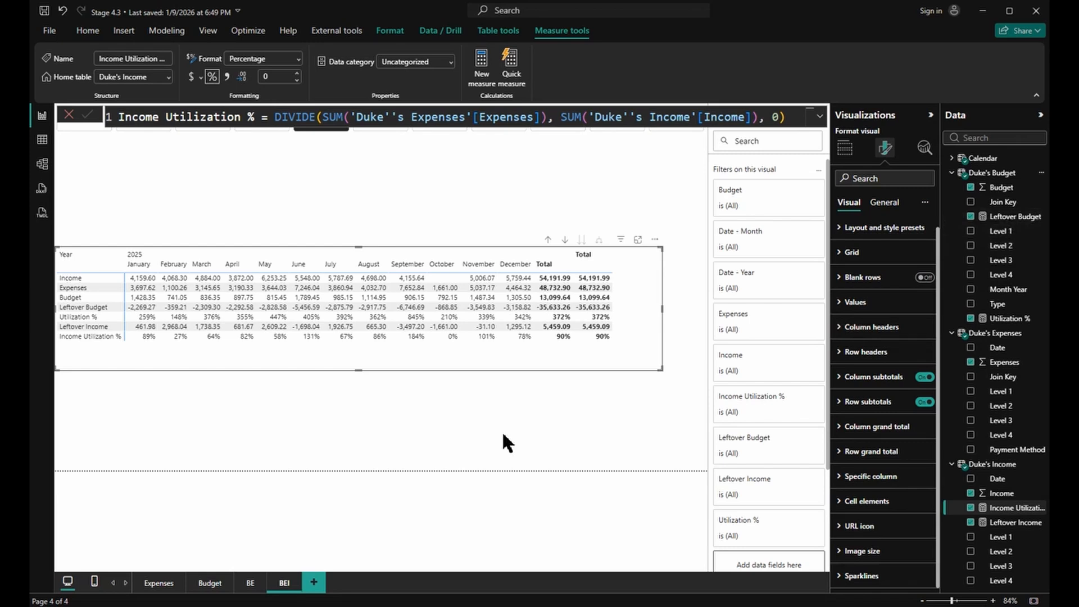
pyautogui.click(1009, 216)
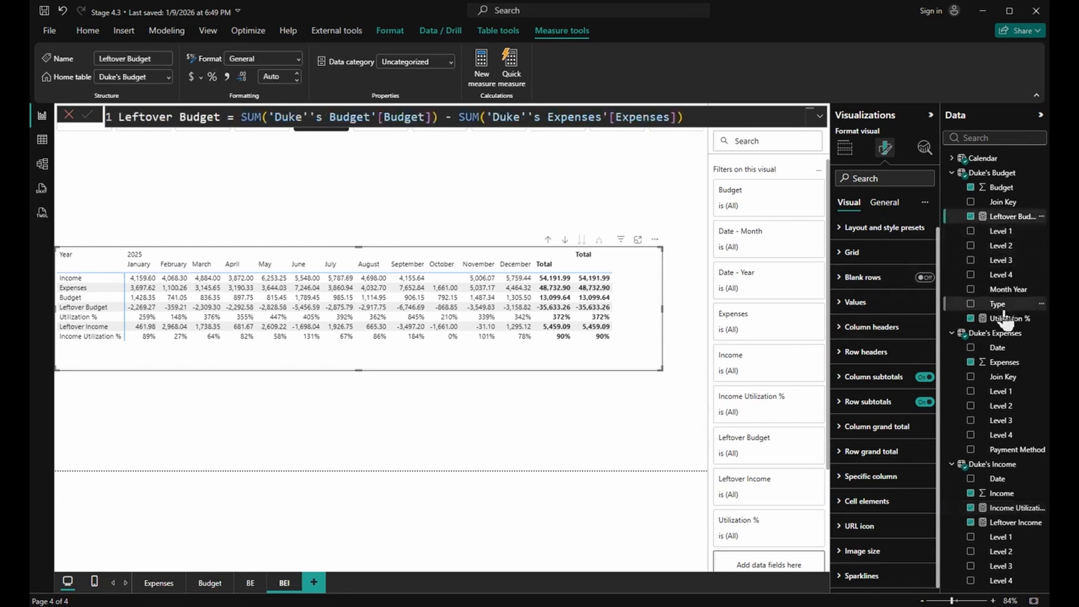
pyautogui.click(1006, 318)
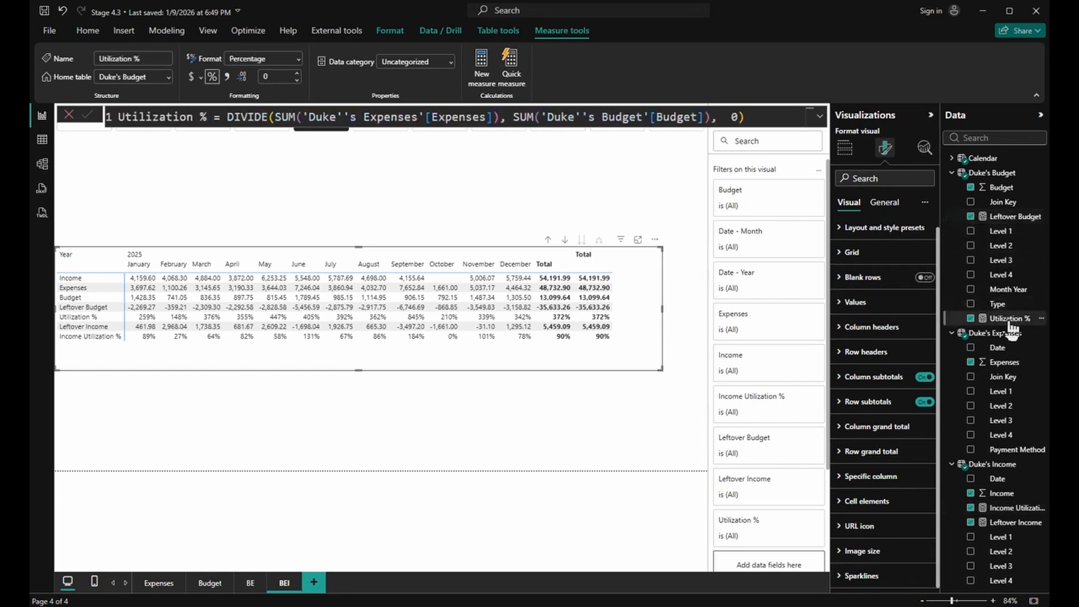
pyautogui.click(1006, 507)
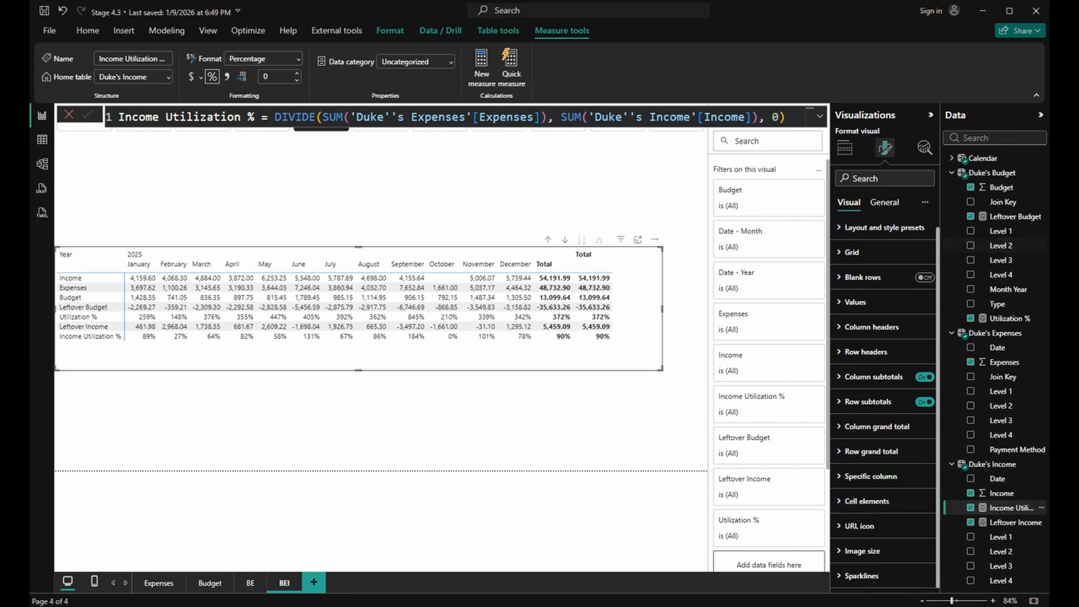
# Search the data fields for "utiliz" and clear the search
pyautogui.click(1020, 136)
pyautogui.write('utiliz')
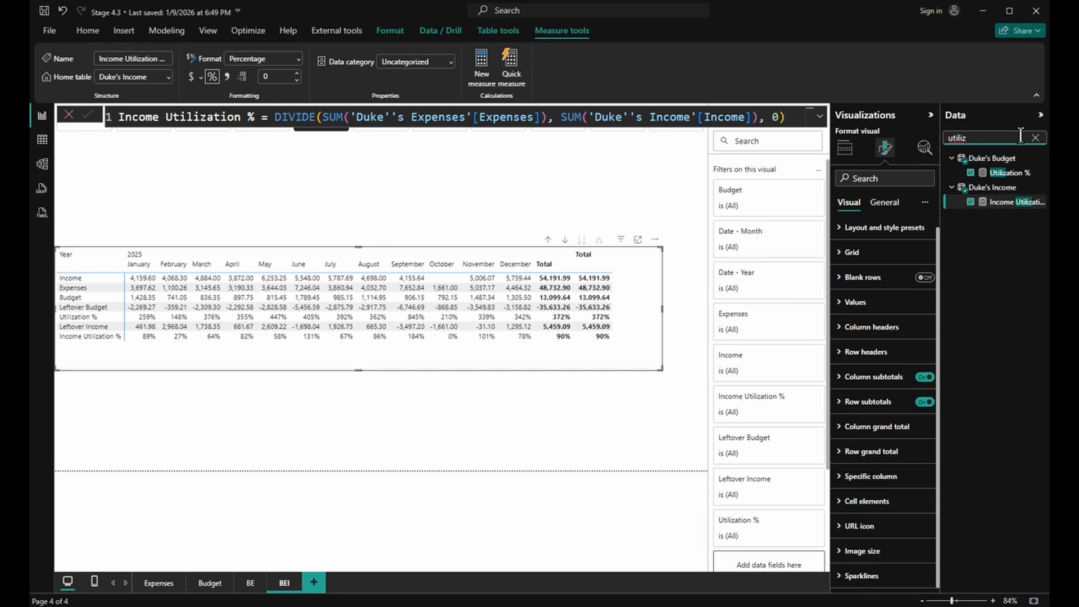
pyautogui.press('BackSpace')
pyautogui.press('BackSpace')
pyautogui.press('BackSpace')
pyautogui.press('BackSpace')
pyautogui.press('BackSpace')
pyautogui.press('BackSpace')
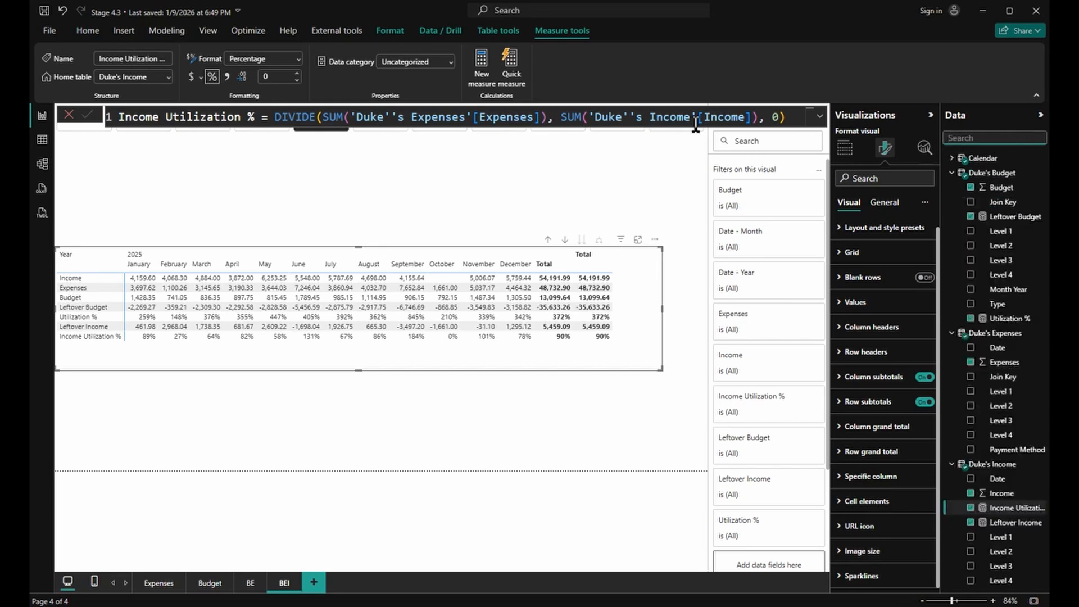
# Create and load an empty manually entered table named Measure
pyautogui.click(88, 33)
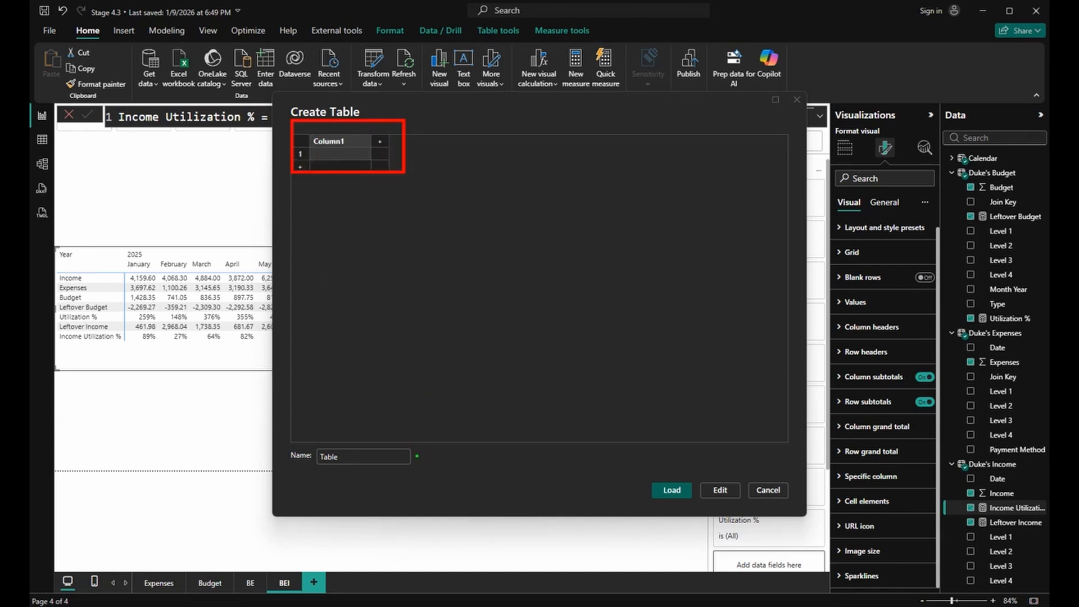
pyautogui.moveTo(367, 459); pyautogui.dragTo(286, 457)
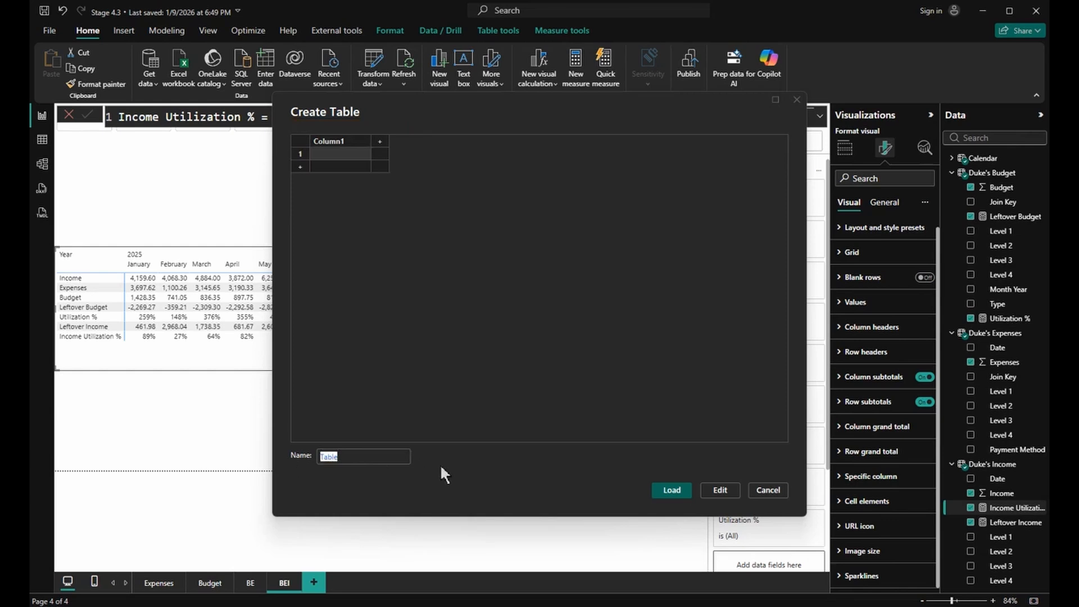
pyautogui.write('Measure')
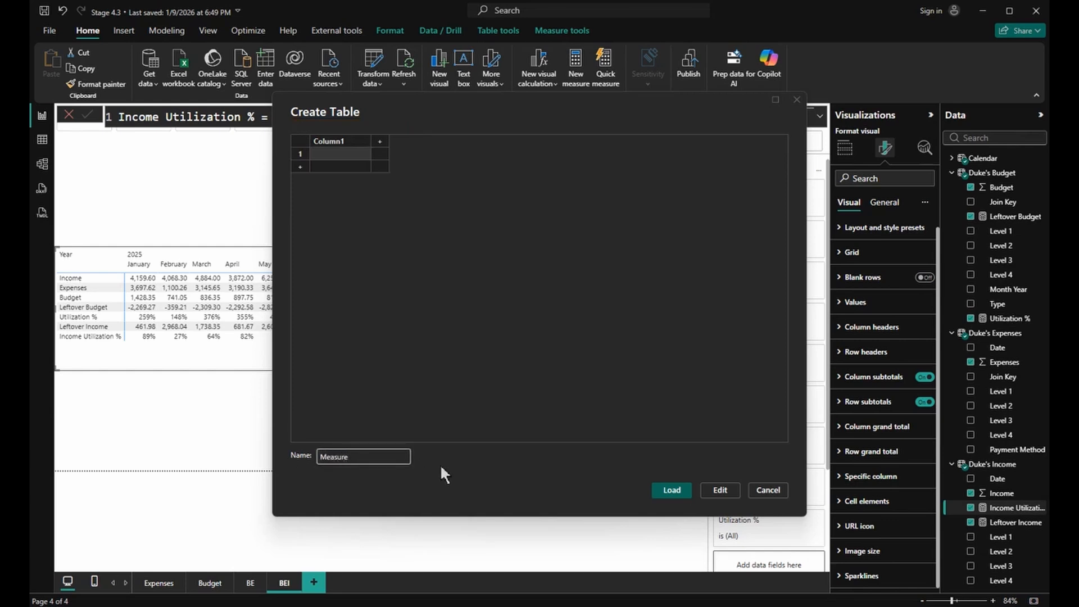
pyautogui.click(676, 491)
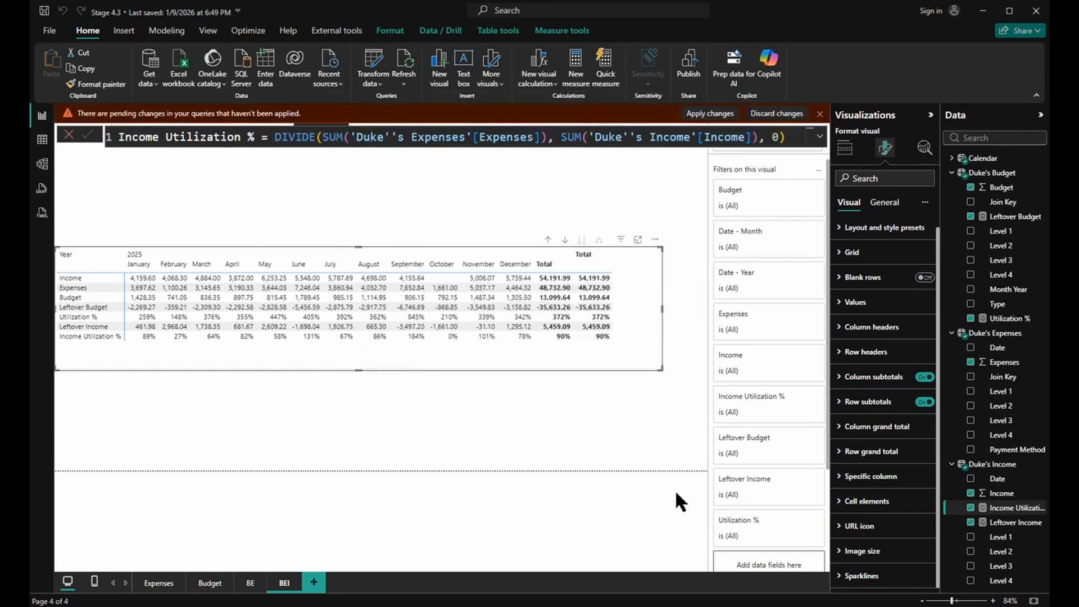
# Collapse the budget, expenses and income tables in the field list and open the Model view
pyautogui.click(951, 173)
pyautogui.click(952, 187)
pyautogui.click(952, 201)
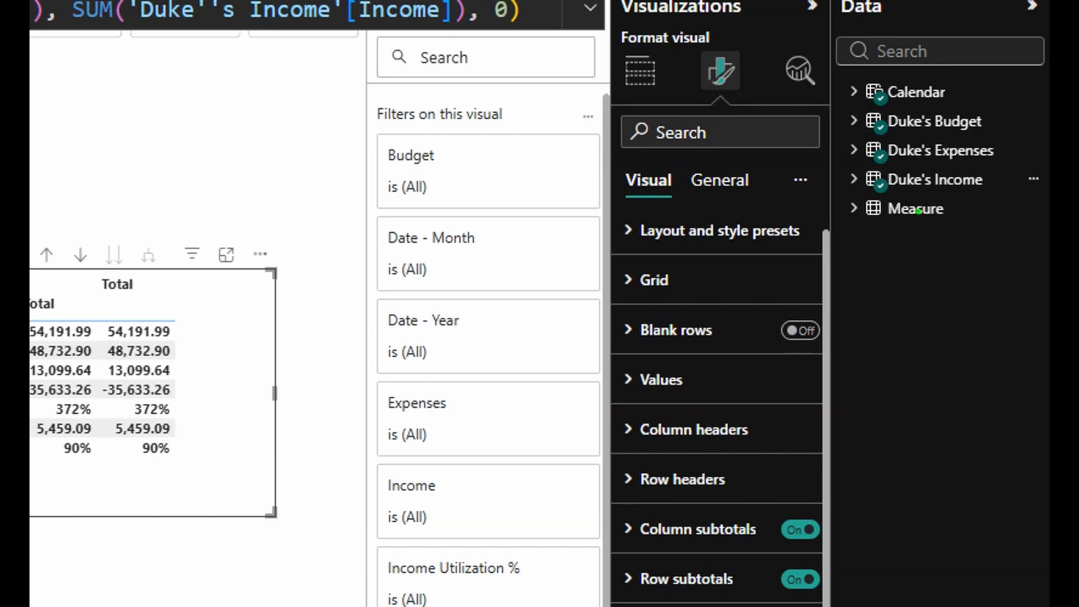
pyautogui.moveTo(869, 224); pyautogui.dragTo(962, 225)
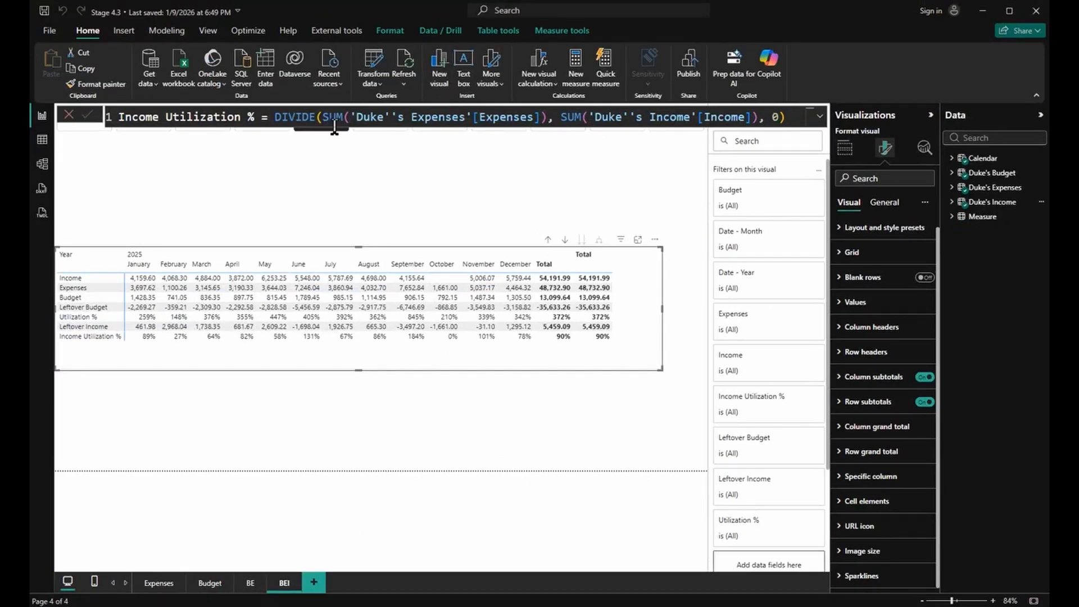
pyautogui.click(42, 164)
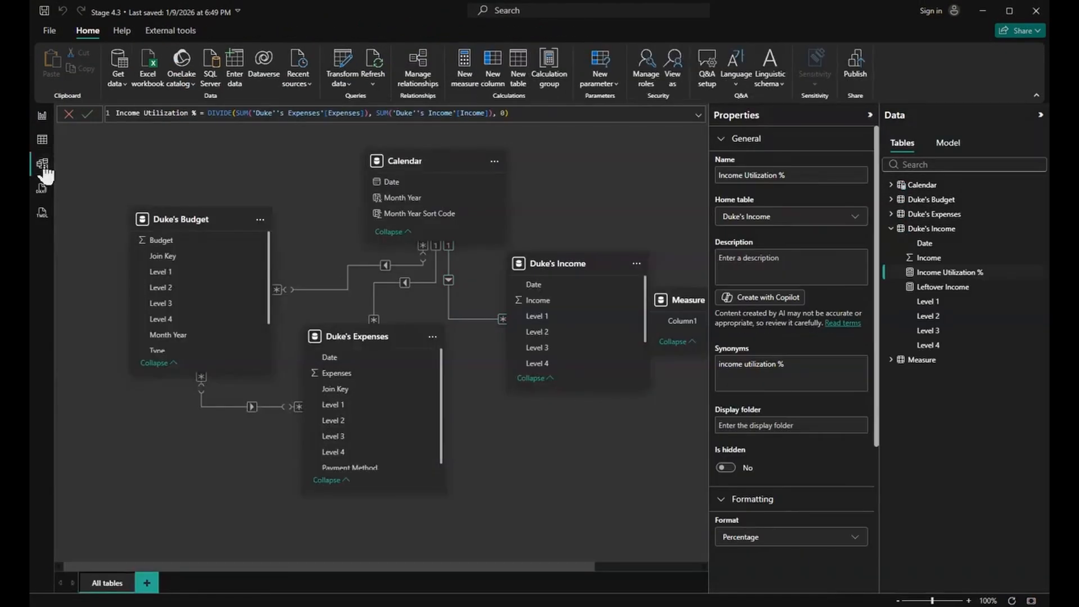
# Move the Leftover Budget, Utilization %, Income Utilization % and Leftover Income measures together to the Measure home table
pyautogui.click(891, 215)
pyautogui.click(892, 199)
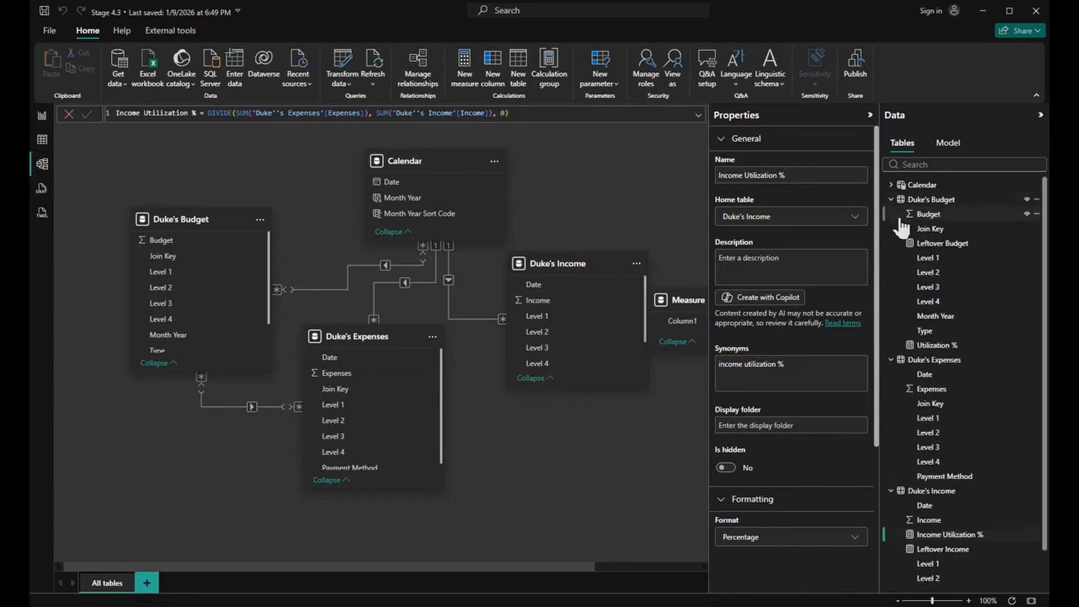
pyautogui.keyDown('ctrl'); pyautogui.click(960, 248); pyautogui.keyUp('ctrl')
pyautogui.keyDown('ctrl'); pyautogui.click(959, 346); pyautogui.keyUp('ctrl')
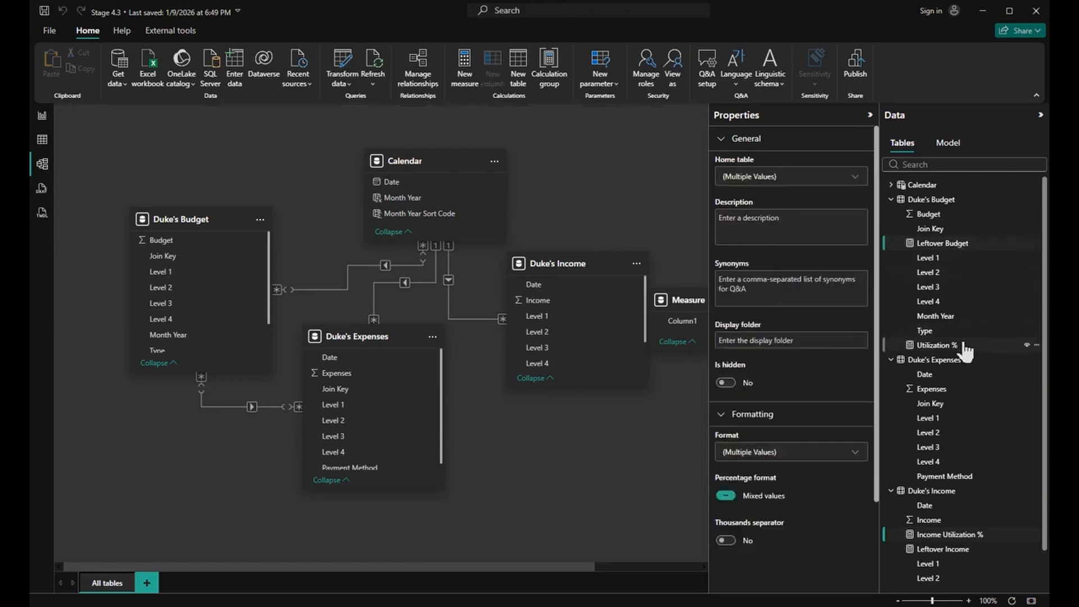
pyautogui.keyDown('ctrl'); pyautogui.click(956, 550); pyautogui.keyUp('ctrl')
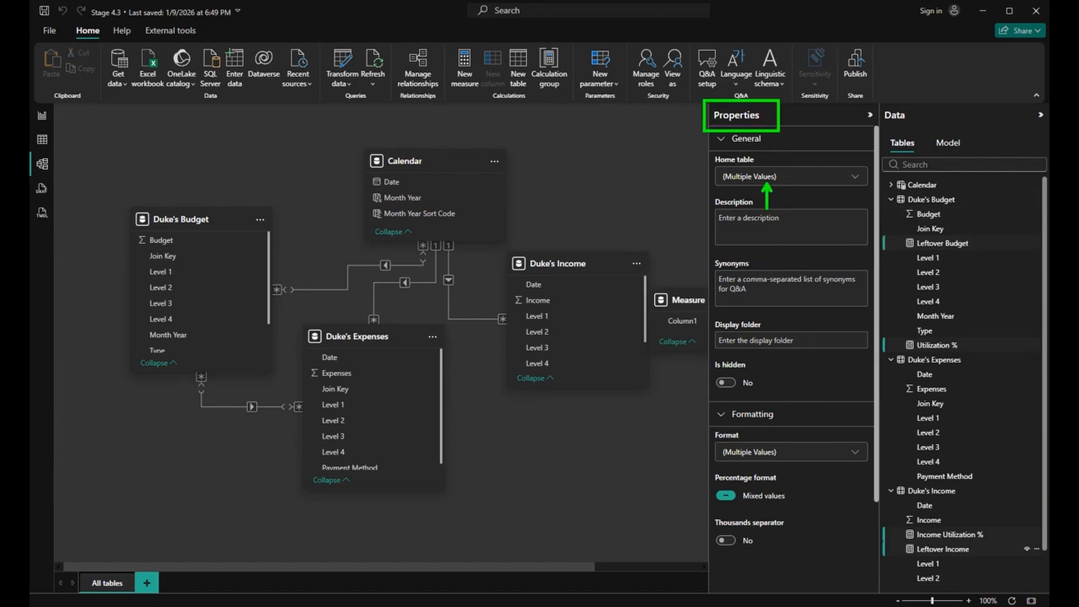
pyautogui.click(828, 173)
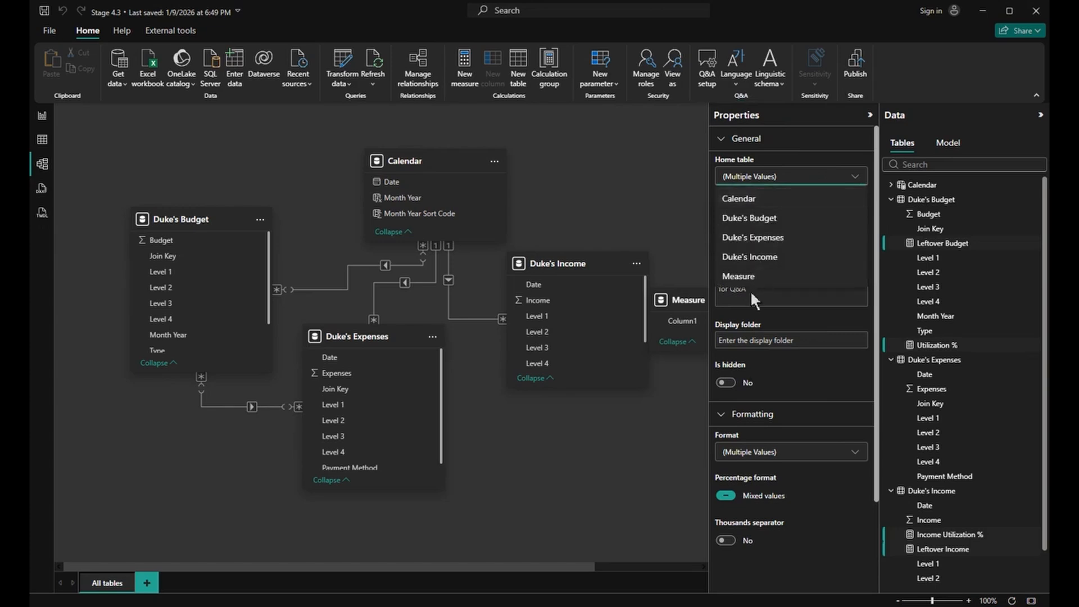
pyautogui.press('Escape')
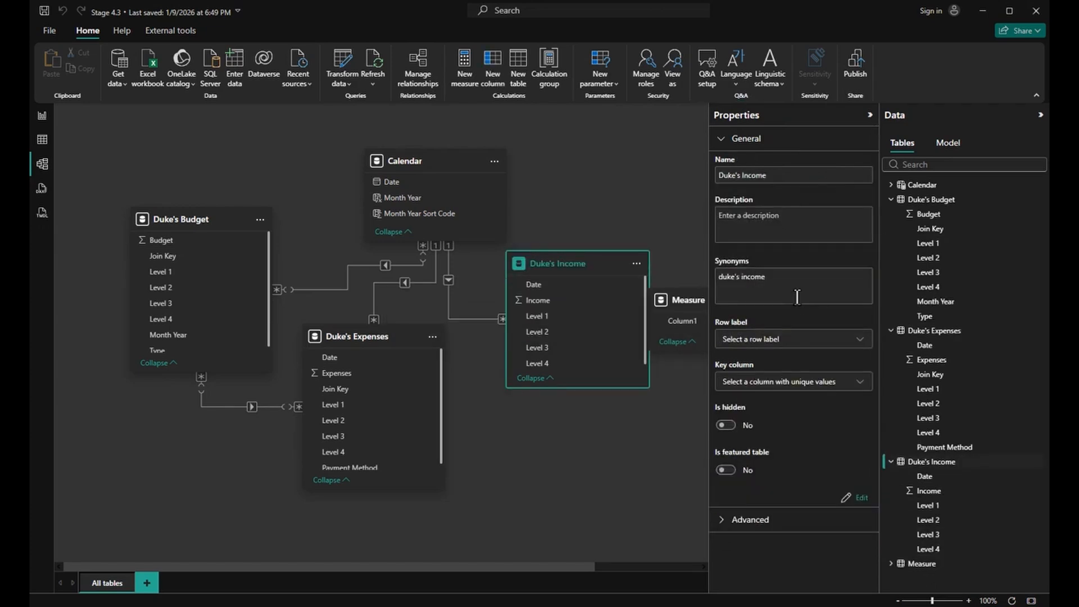
# Expand the Measure table in the field list and delete its placeholder column Column1 from the model
pyautogui.click(892, 564)
pyautogui.scroll(-1, 995, 499)
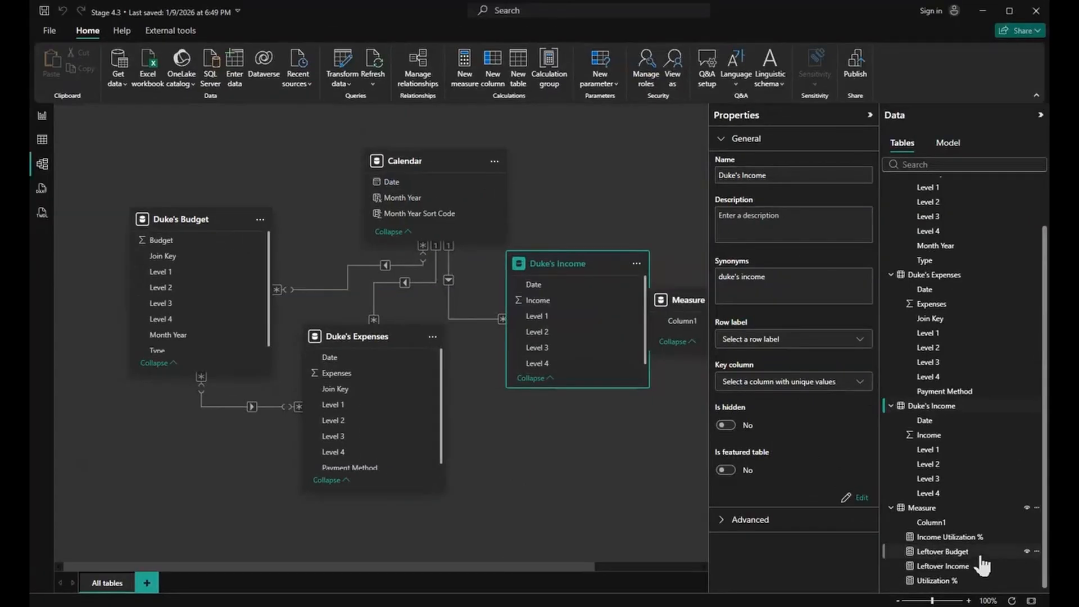
pyautogui.click(849, 498)
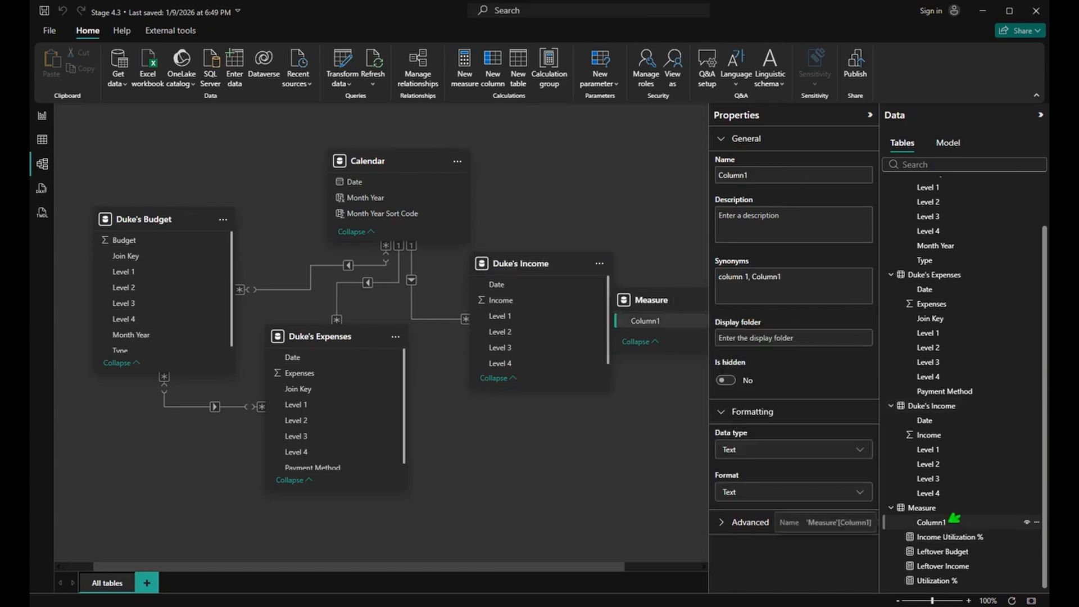
pyautogui.rightClick(953, 517)
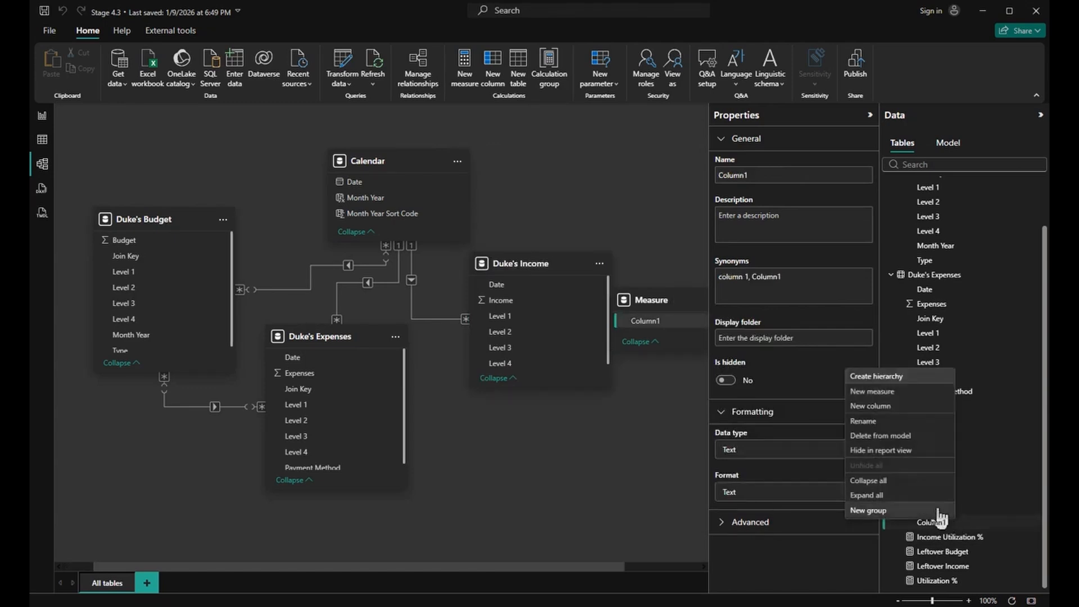
pyautogui.click(902, 438)
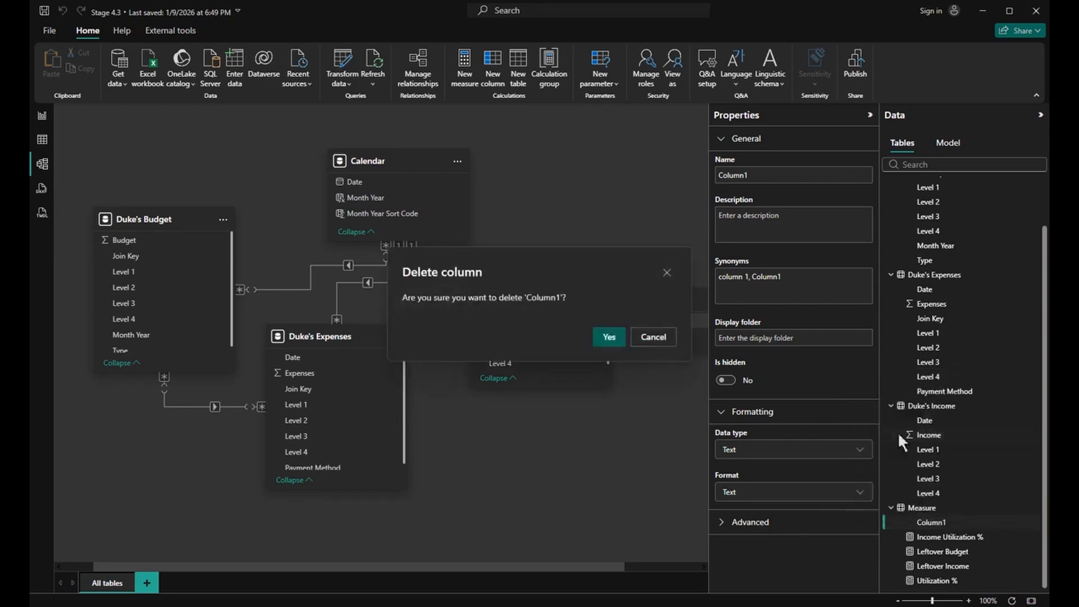
pyautogui.click(610, 338)
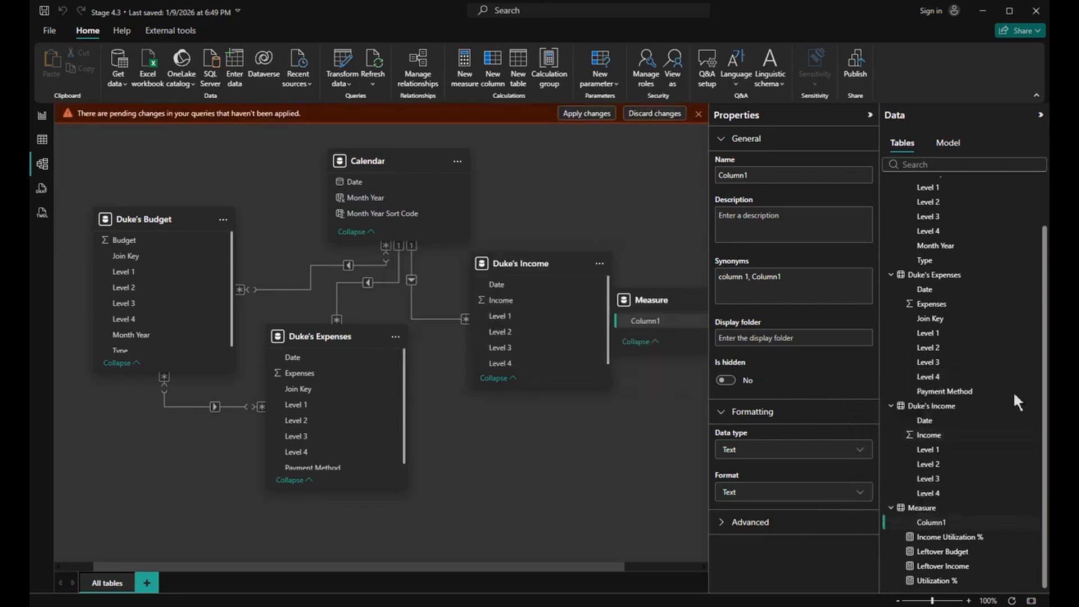
# Return to the report view, show the contents of the Measure table and move the matrix up closer beneath the year slicer
pyautogui.click(41, 117)
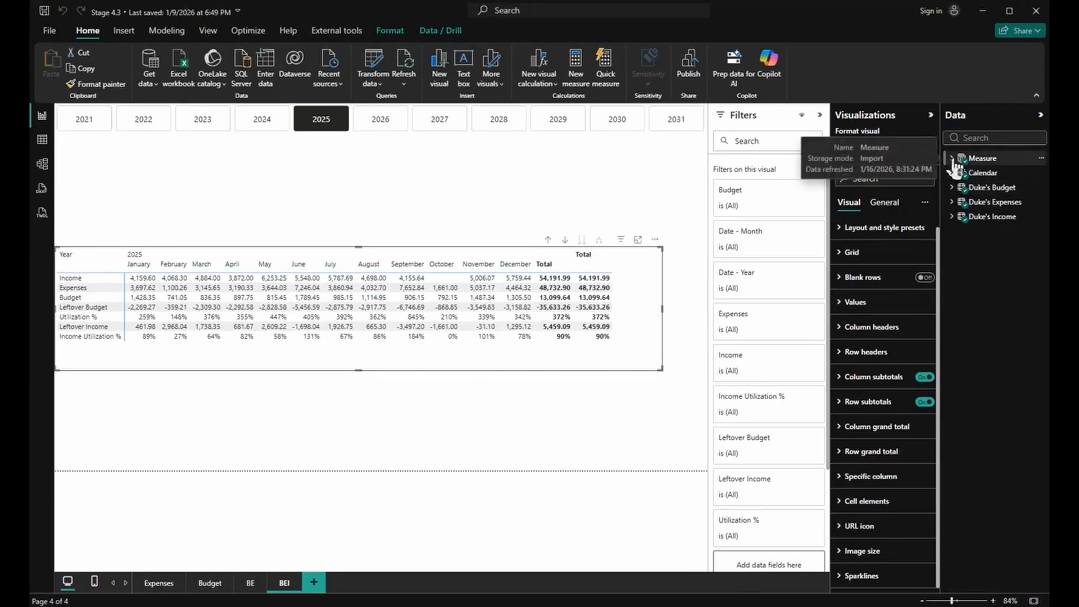
pyautogui.click(953, 159)
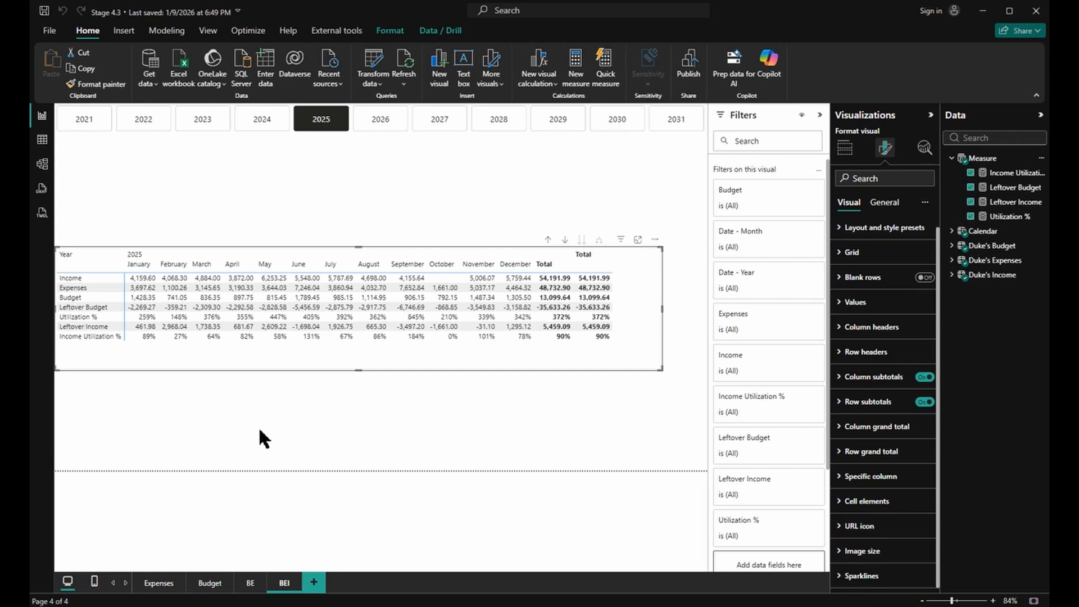
pyautogui.moveTo(275, 366); pyautogui.dragTo(294, 292)
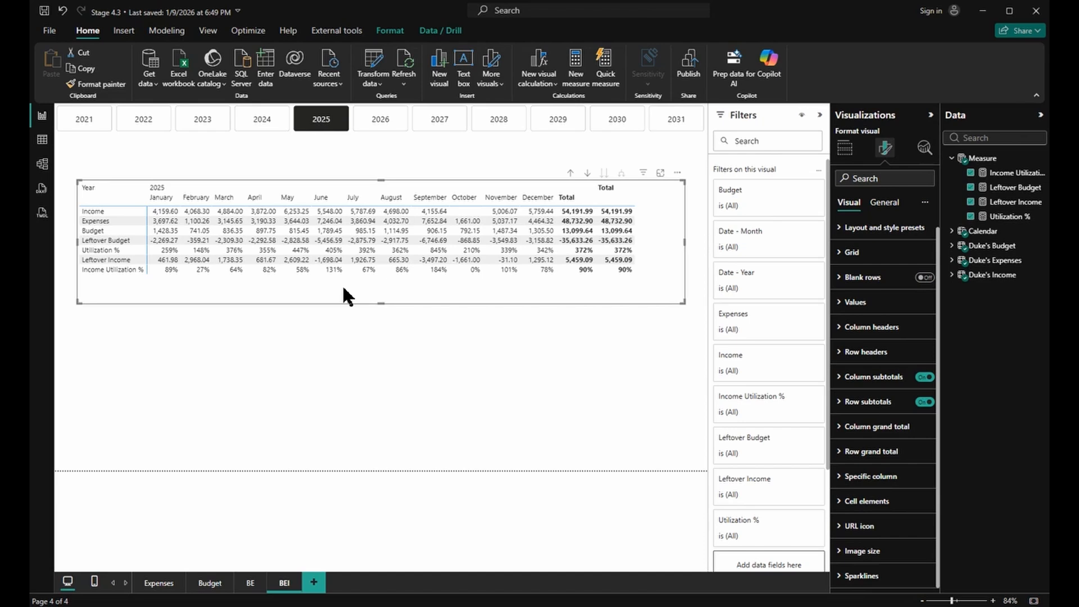
# Add a new report page and name it Relative Month
pyautogui.click(314, 582)
pyautogui.doubleClick(337, 586)
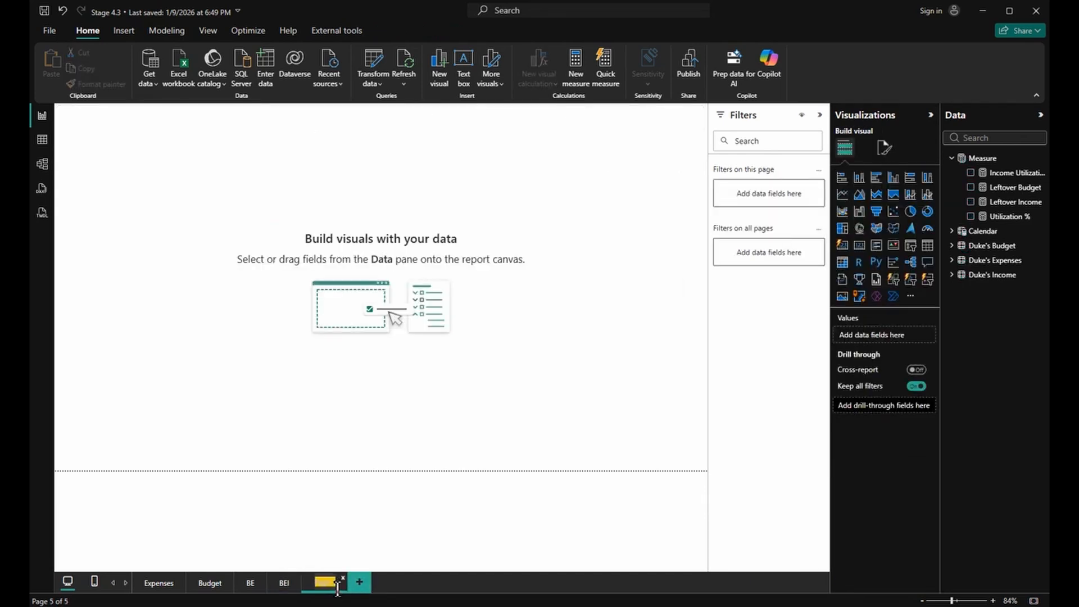
pyautogui.write('REI')
pyautogui.write('ative')
pyautogui.write(' Month')
pyautogui.press('Return')
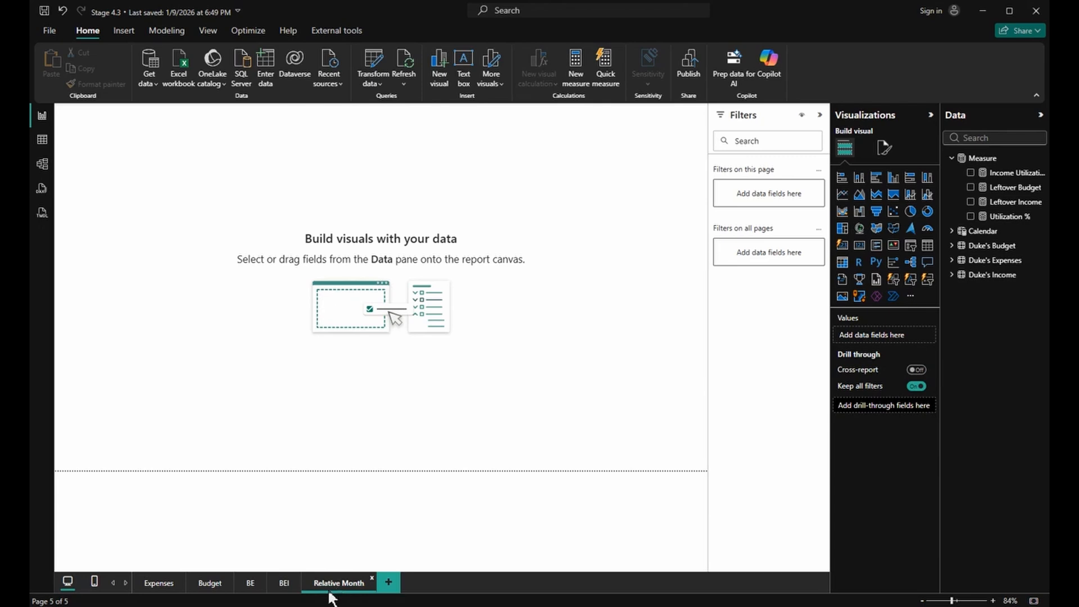
# Filter the BEI page to 2026 and back to 2025 to compare the matrix, and return to the Relative Month page
pyautogui.click(285, 594)
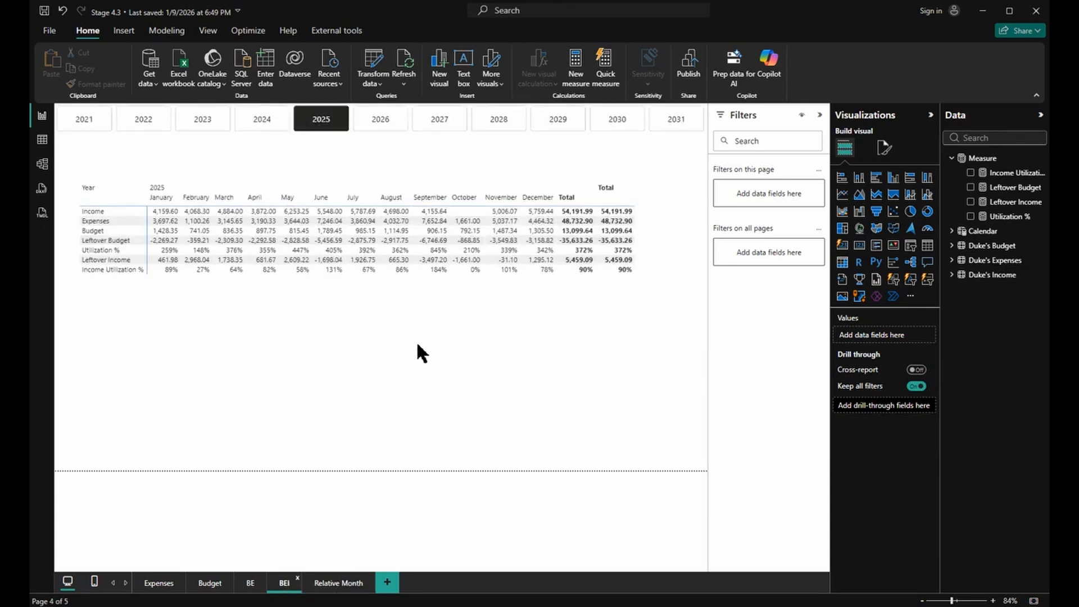
pyautogui.click(380, 119)
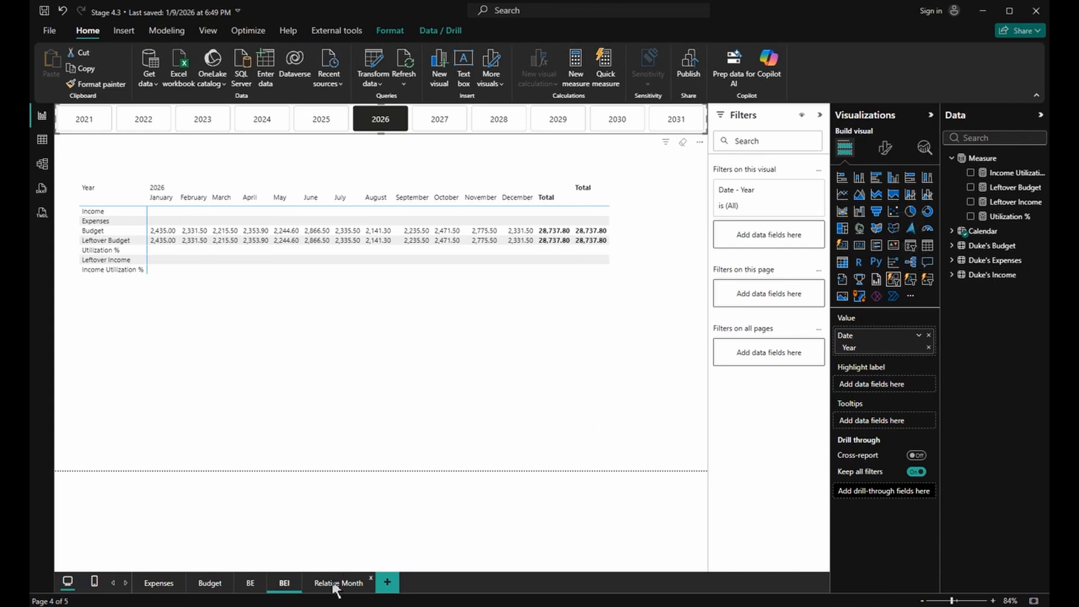
pyautogui.click(313, 111)
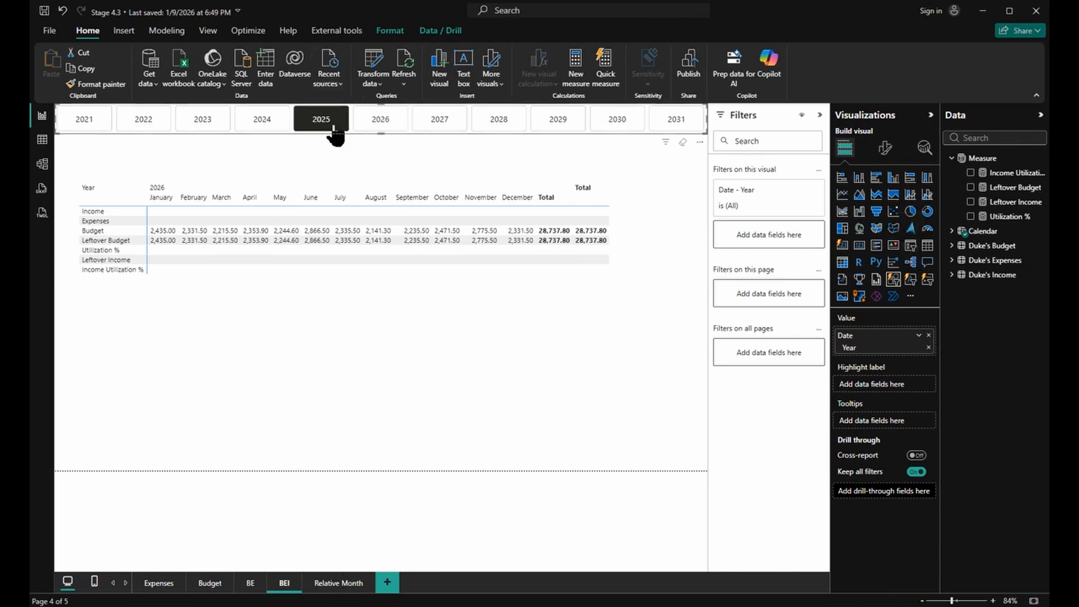
pyautogui.click(343, 583)
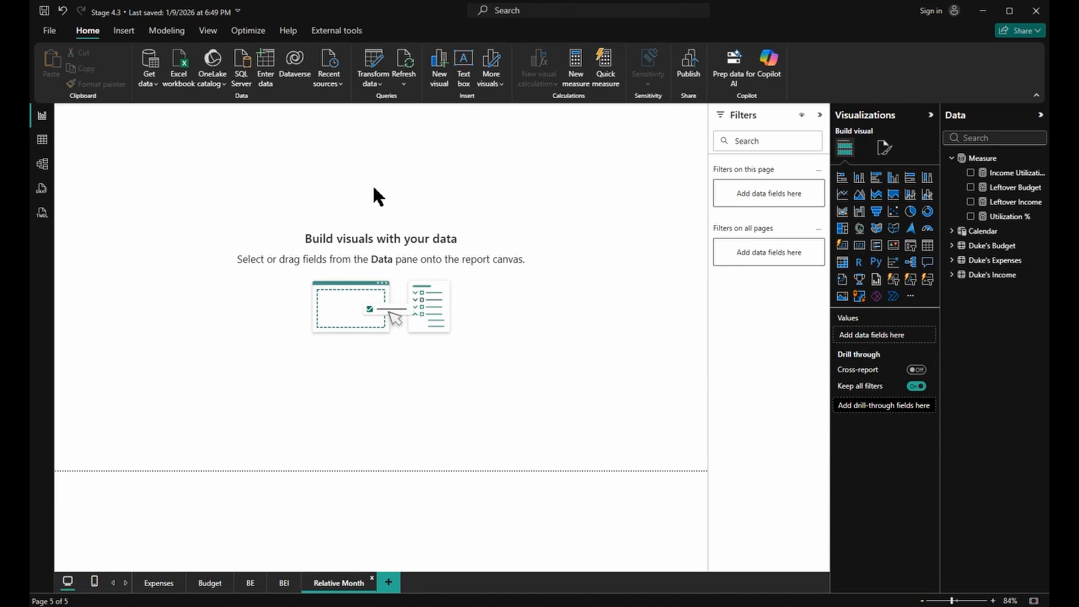
# Add a calculated column Year Offset to the Calendar table, with the variable thisYear = YEAR(TODAY()) in its formula
pyautogui.click(42, 141)
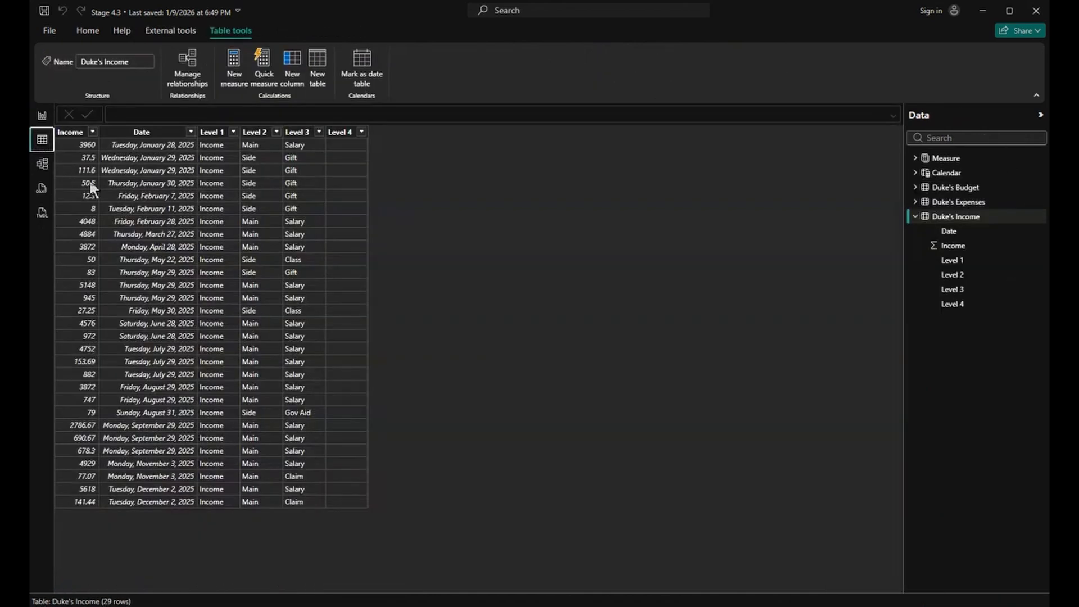
pyautogui.click(972, 175)
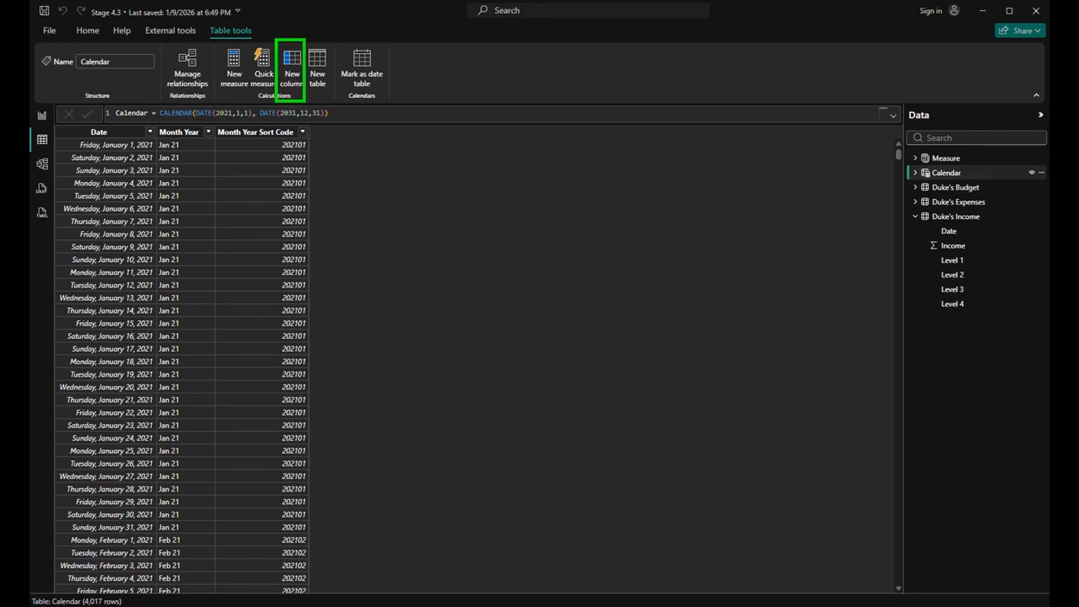
pyautogui.click(292, 66)
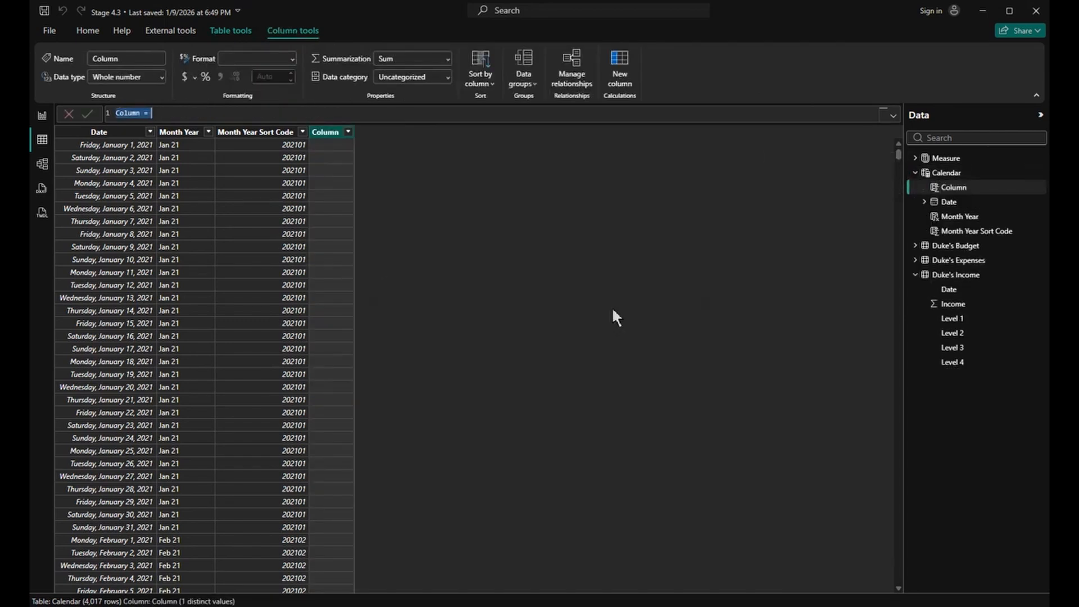
pyautogui.write('Year Offset =')
pyautogui.hotkey('shift', 'Return')
pyautogui.write('VAR ')
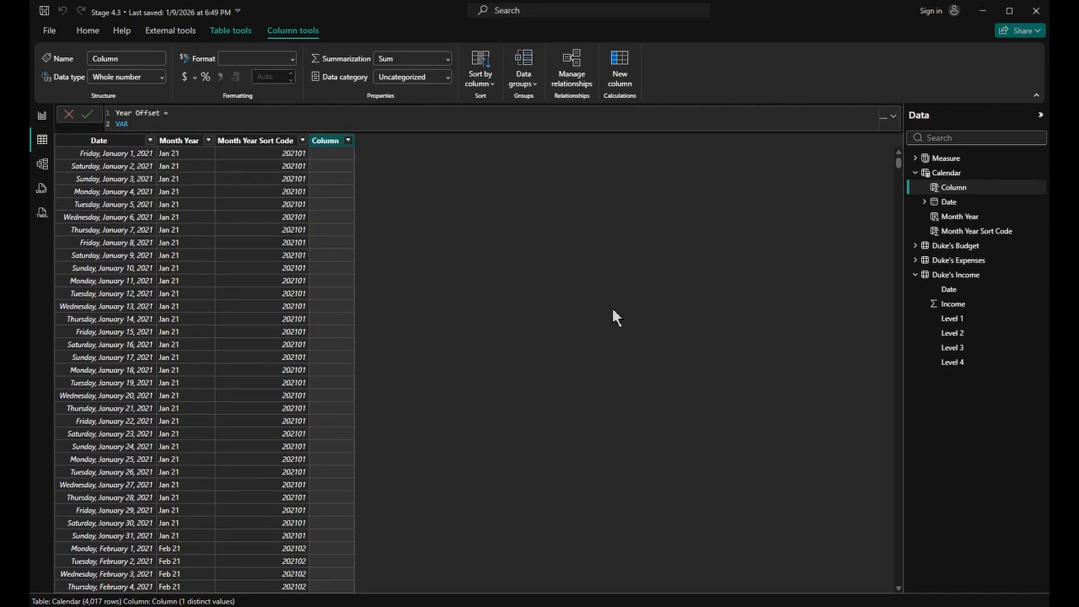
pyautogui.write('thisYear = year(TODAY()')
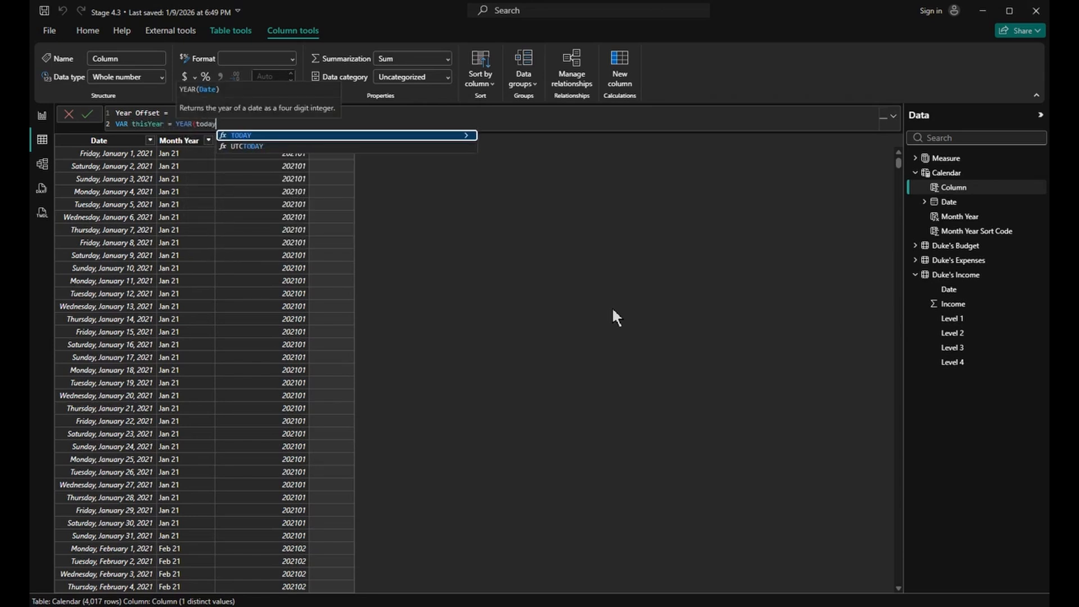
pyautogui.write(')')
pyautogui.hotkey('shift', 'Return')
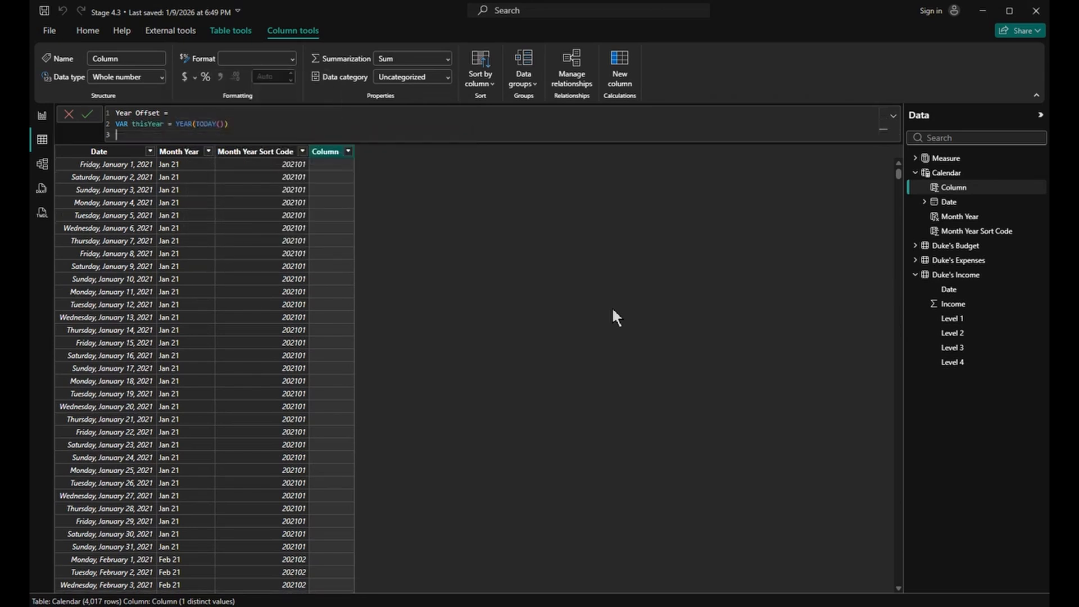
# Define the variable result as [Date].[Year] - thisYear in the Year Offset formula
pyautogui.write('VAR')
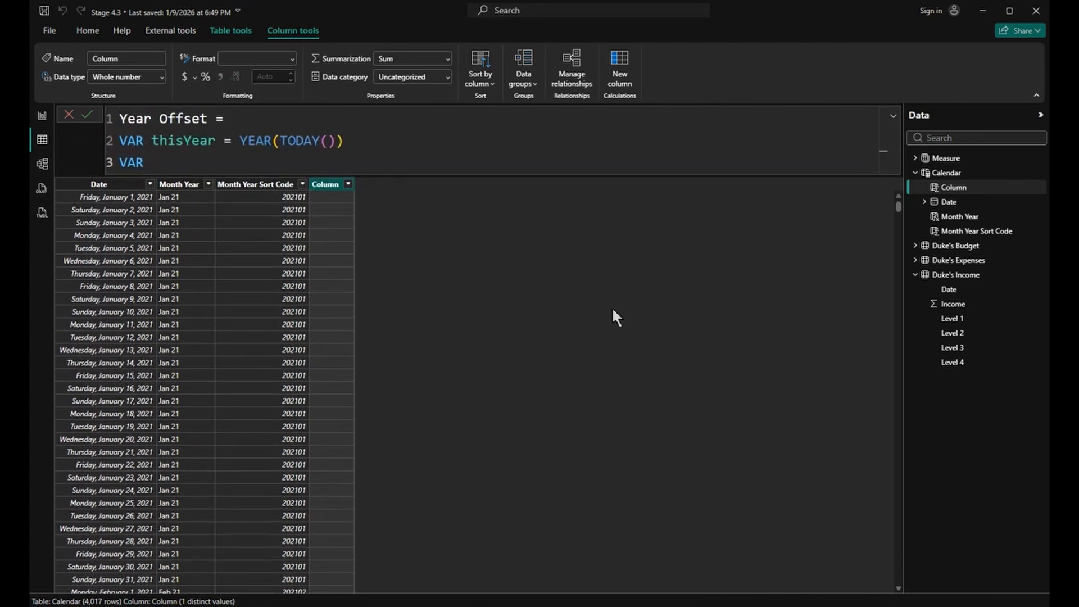
pyautogui.write(' result = [da')
pyautogui.press('Tab')
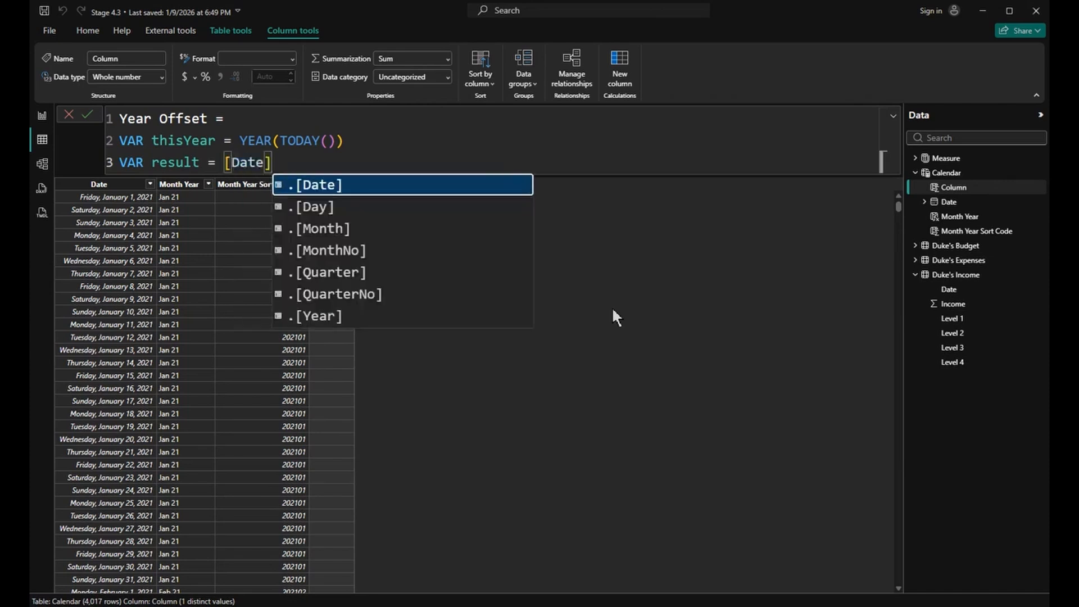
pyautogui.write('.[ye')
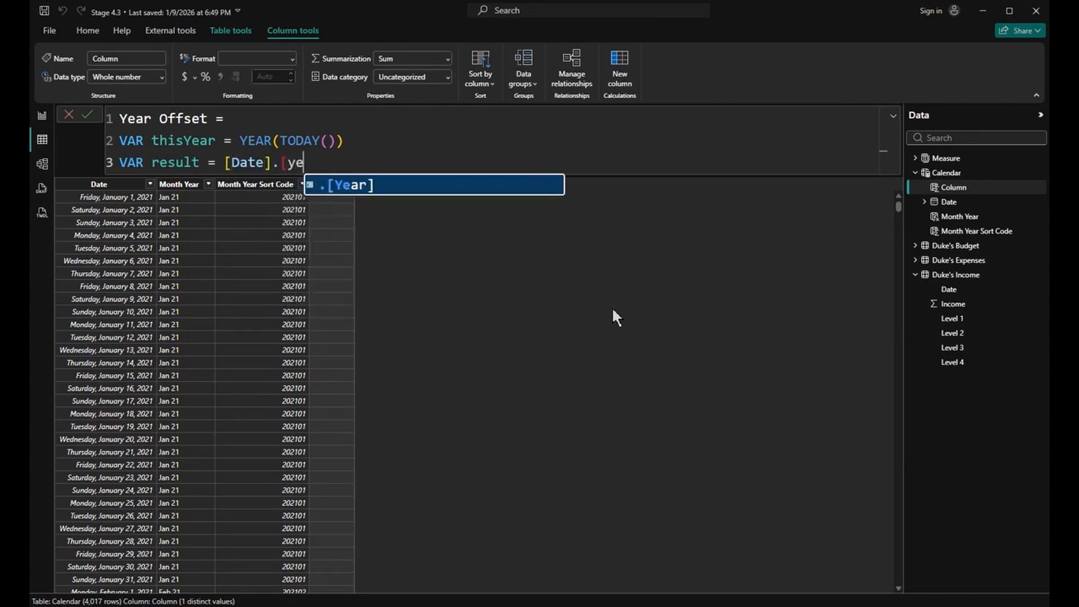
pyautogui.press('Tab')
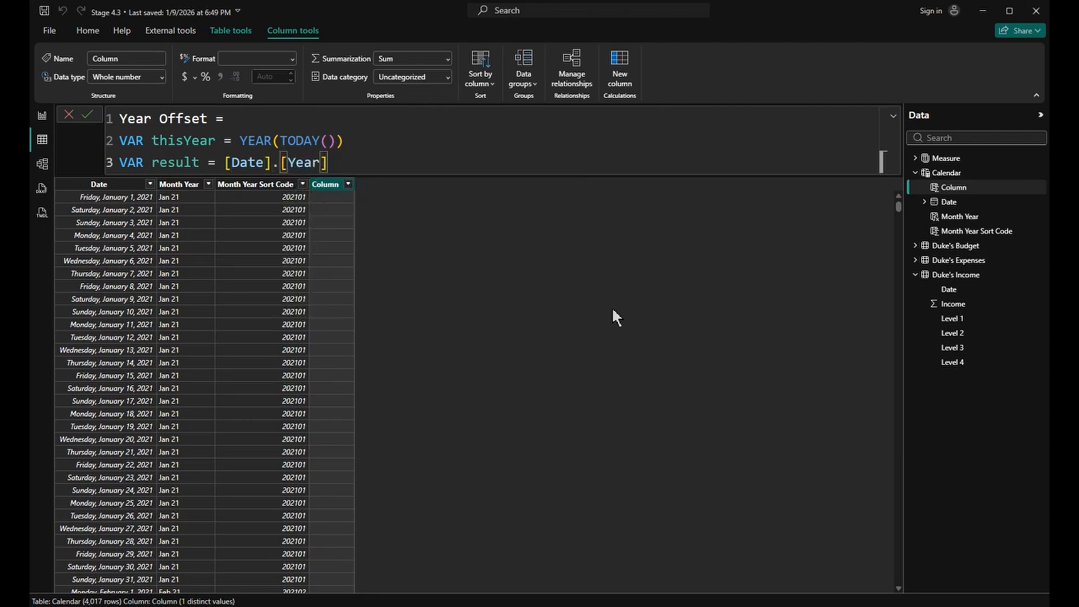
pyautogui.write('- thisye')
pyautogui.press('Tab')
pyautogui.hotkey('shift', 'Return')
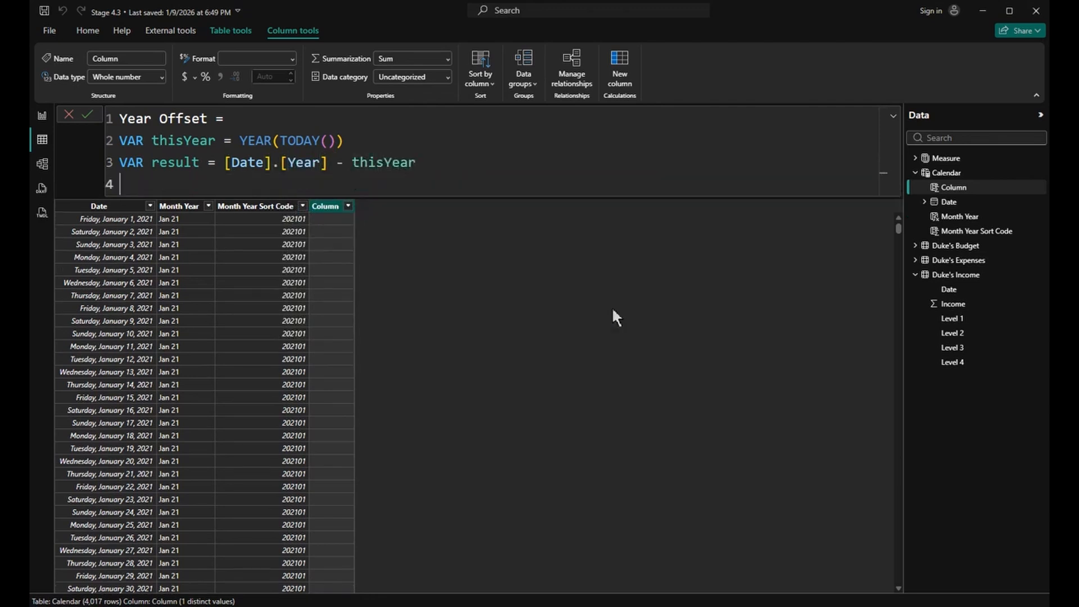
# Return result in the Year Offset formula and commit the column
pyautogui.write('ret')
pyautogui.press('Tab')
pyautogui.write('resul')
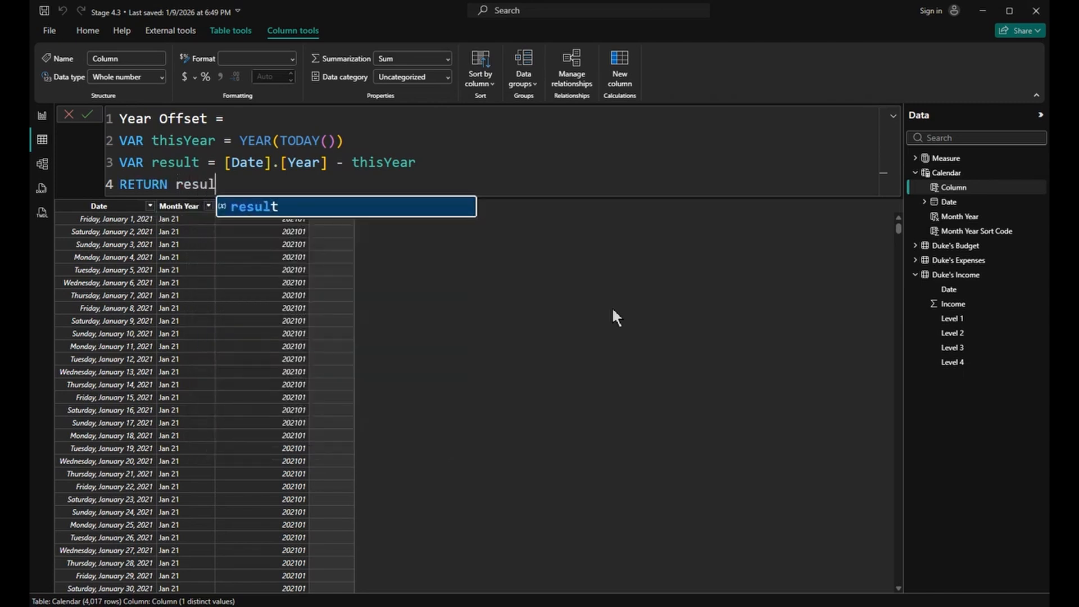
pyautogui.press('Tab')
pyautogui.press('Return')
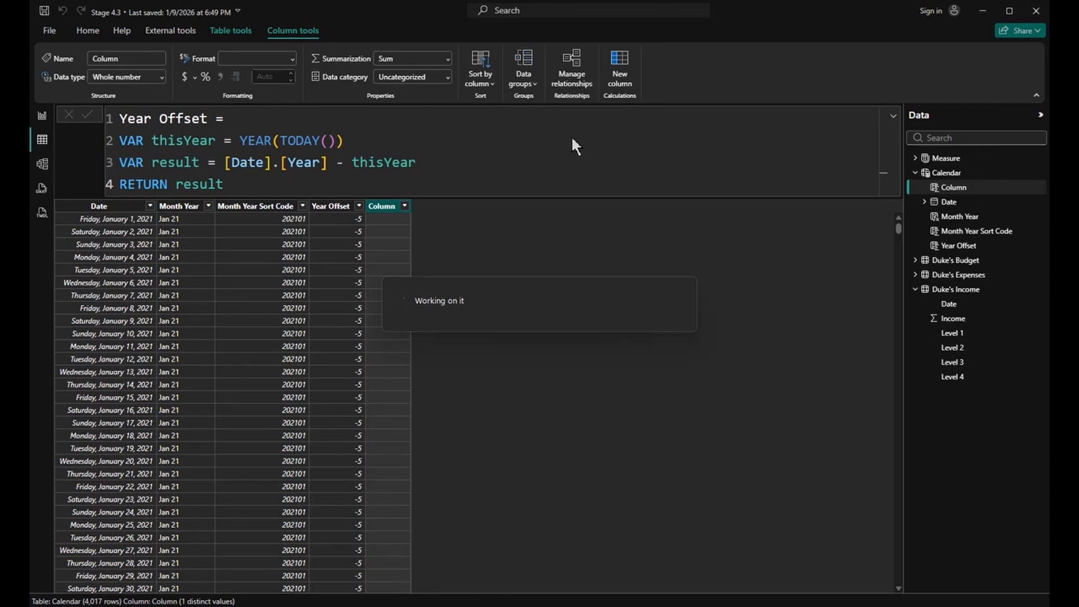
# Name the new Calendar column Month Offset and define the variable thisMonth = MONTH(TODAY()) in its formula
pyautogui.write('Mont')
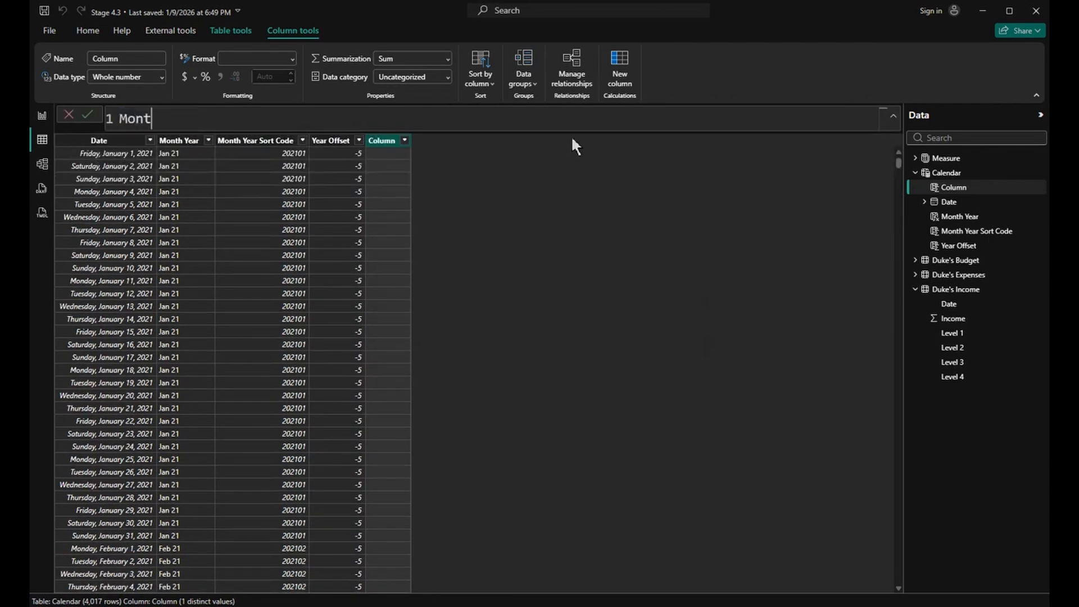
pyautogui.write('h Offset=')
pyautogui.hotkey('shift', 'Return')
pyautogui.write('VAR')
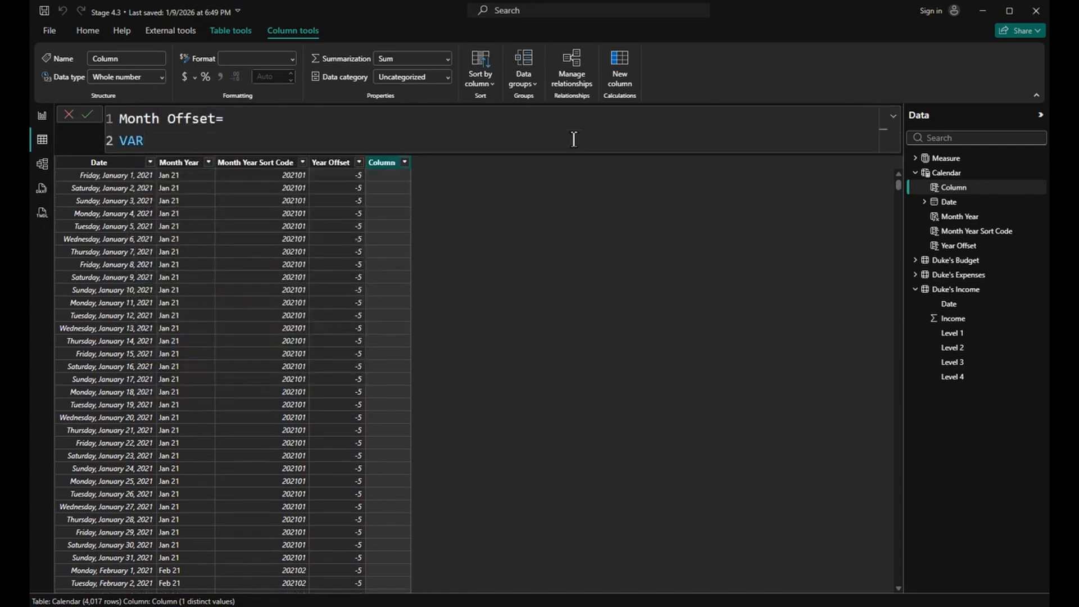
pyautogui.write(' thisMonth = month')
pyautogui.press('Tab')
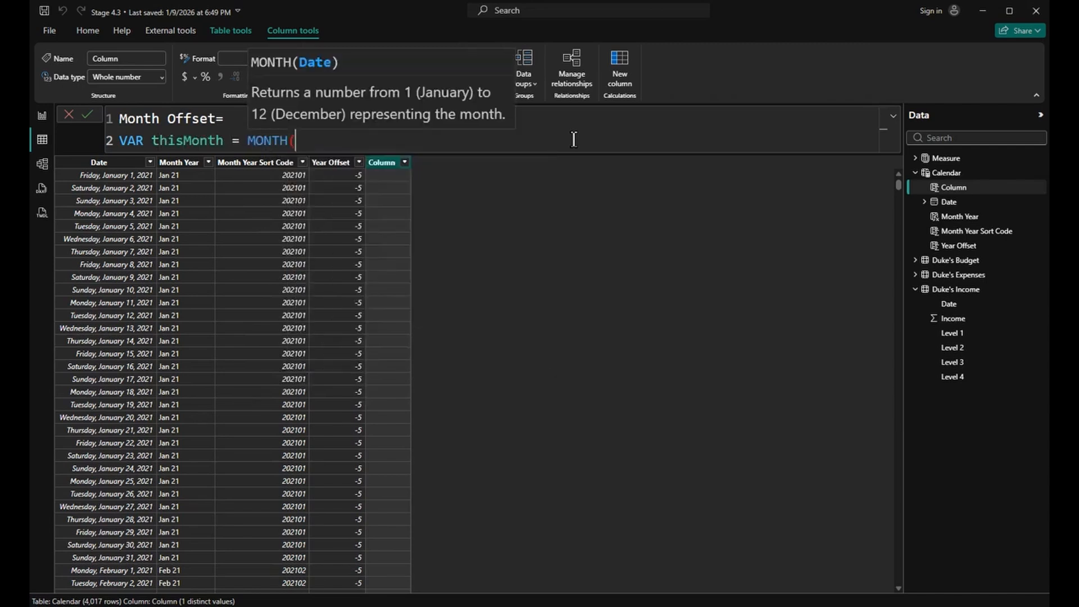
pyautogui.write('todya')
pyautogui.press('BackSpace')
pyautogui.press('BackSpace')
pyautogui.write('a')
pyautogui.press('Tab')
pyautogui.write(')')
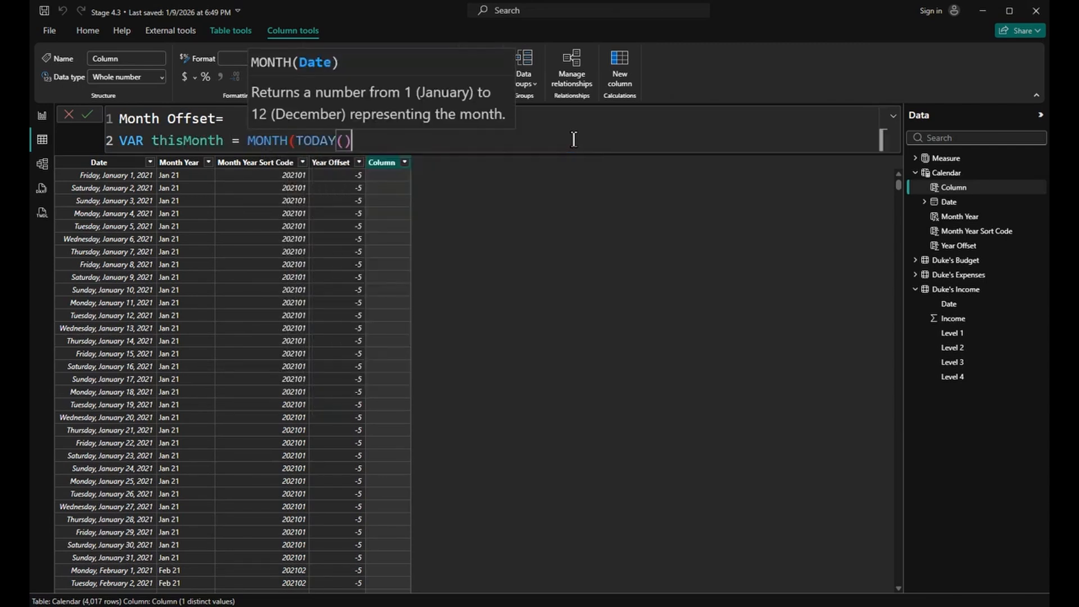
pyautogui.write(')')
# Define the variable result with the placeholder value 1, return result, and commit the Month Offset column
pyautogui.hotkey('shift', 'Return')
pyautogui.write('VA')
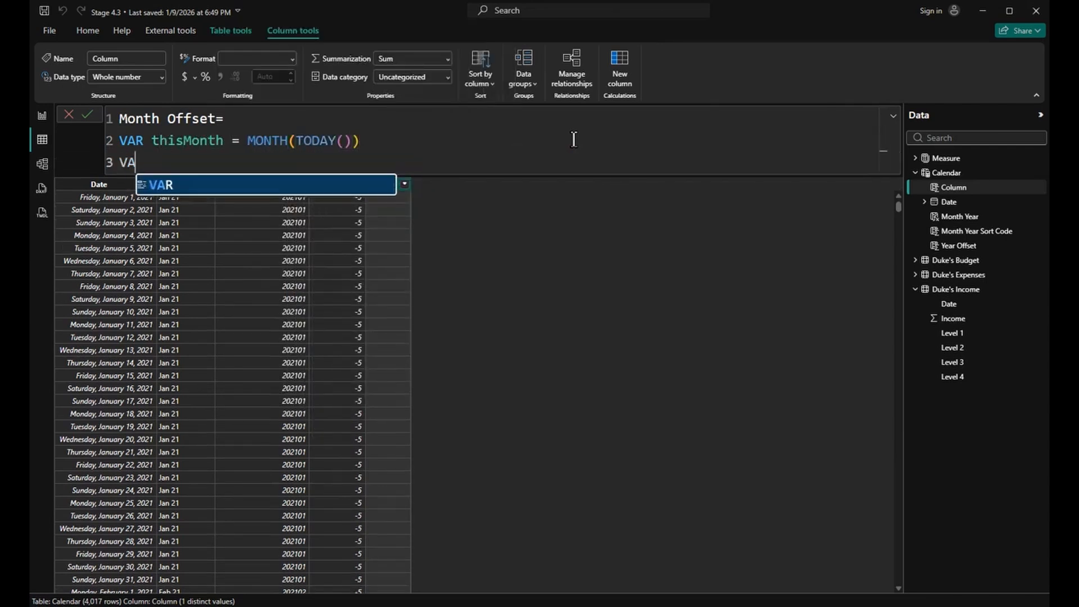
pyautogui.press('Tab')
pyautogui.write('result ')
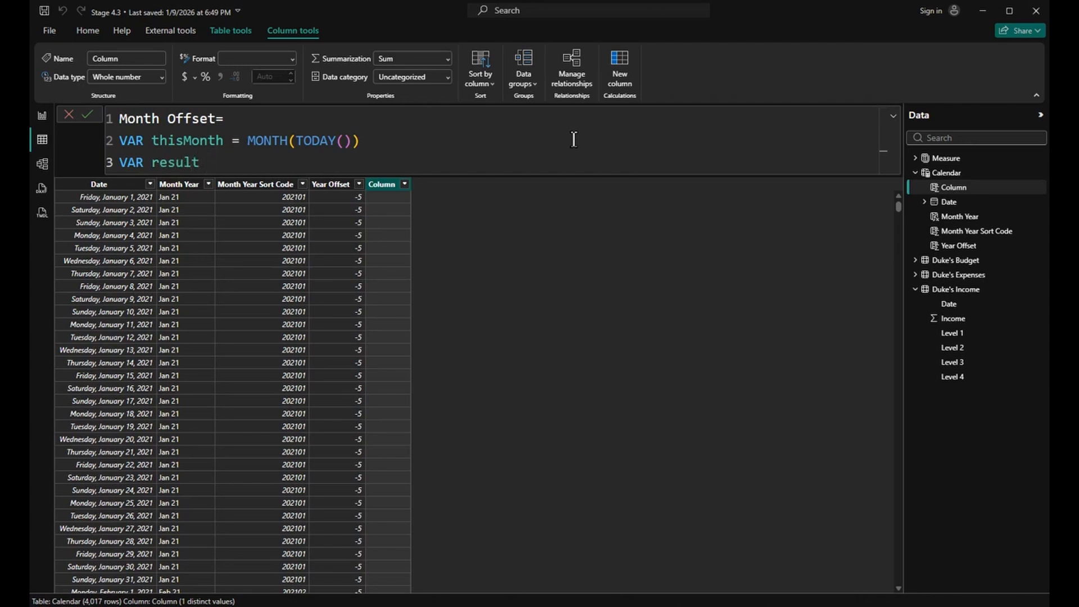
pyautogui.write('=')
pyautogui.write('1')
pyautogui.hotkey('shift', 'Return')
pyautogui.write('retu')
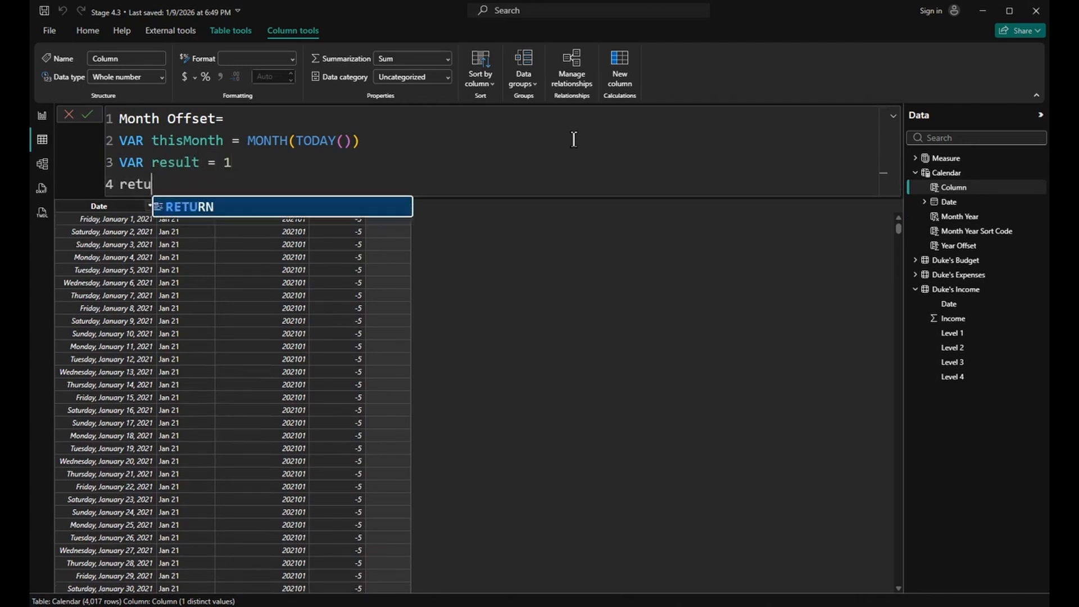
pyautogui.press('Tab')
pyautogui.write('result')
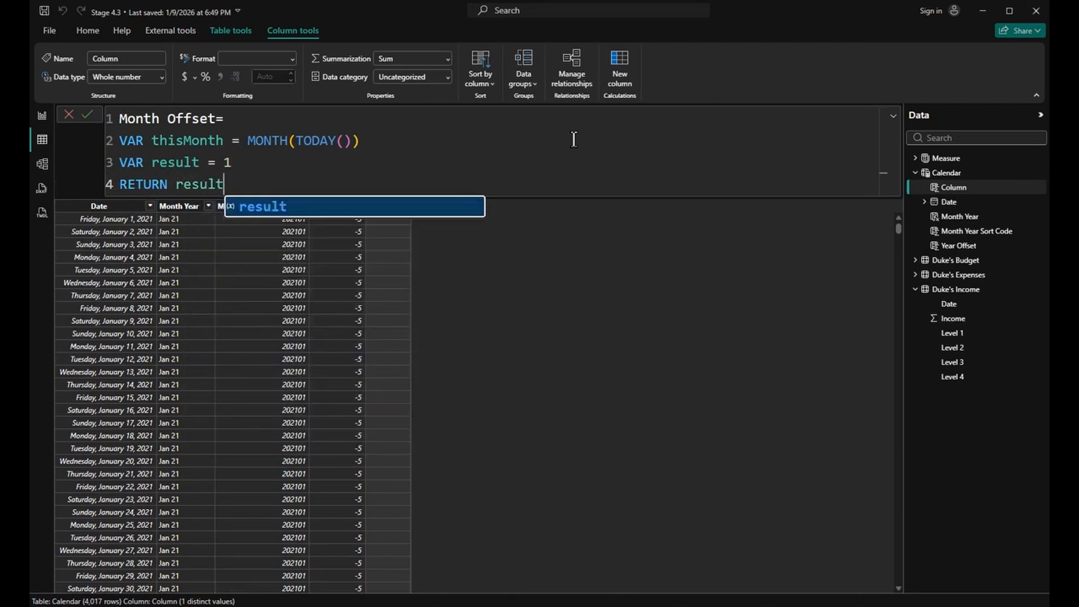
pyautogui.press('Escape')
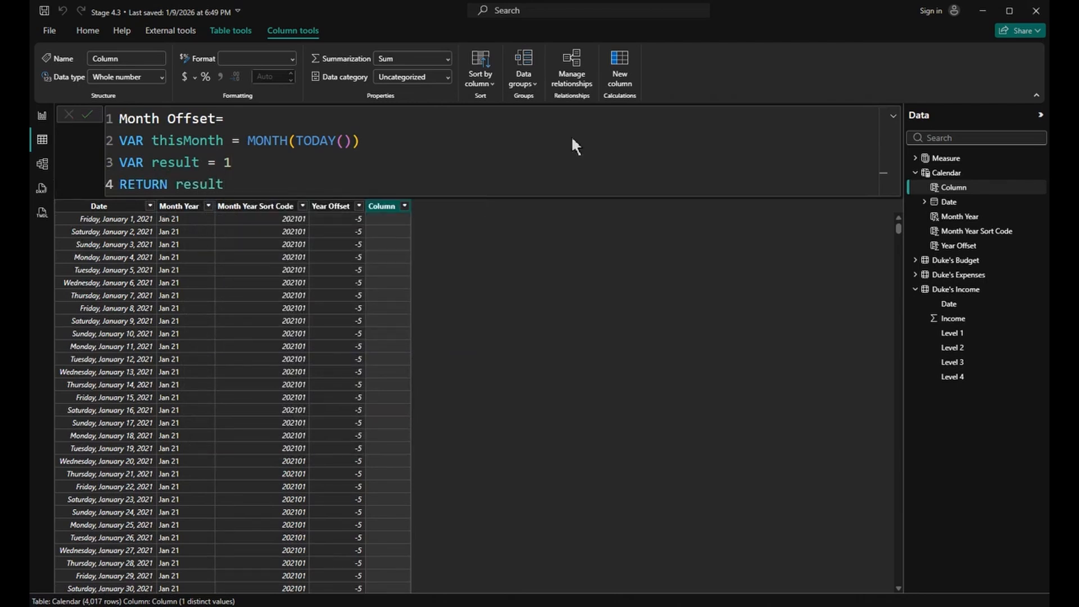
pyautogui.press('Return')
# Redefine result in the Month Offset formula as ([Date].[MonthNo] - ([Year OffSet] * -1) * 12) - thisMonth and commit it
pyautogui.click(321, 163)
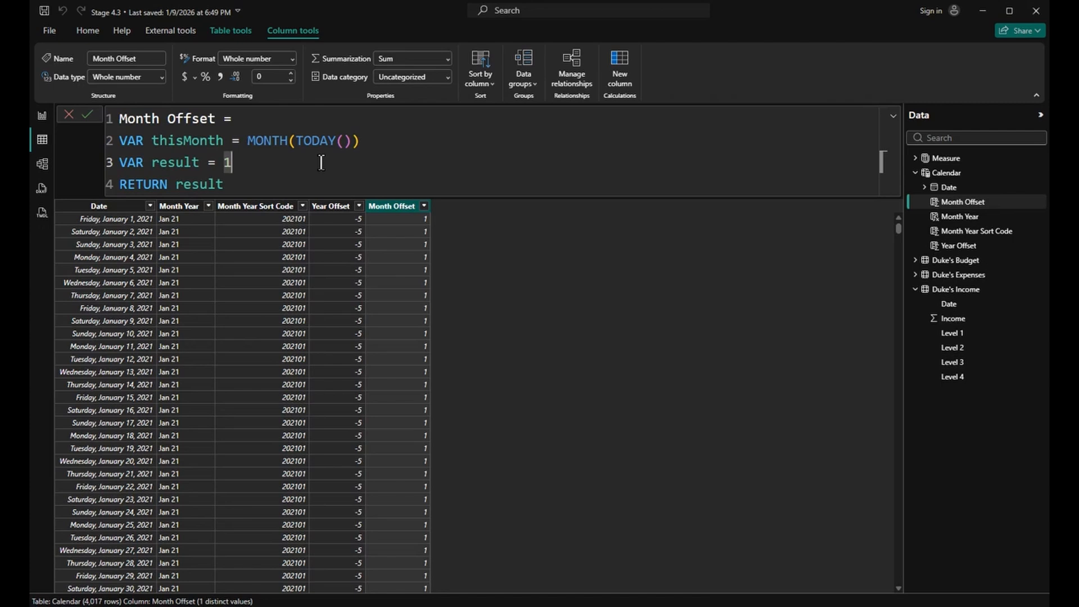
pyautogui.press('BackSpace')
pyautogui.write('([Date].[MonthNo] - ([Year OffSet] * -1) * 12) - thisMonth')
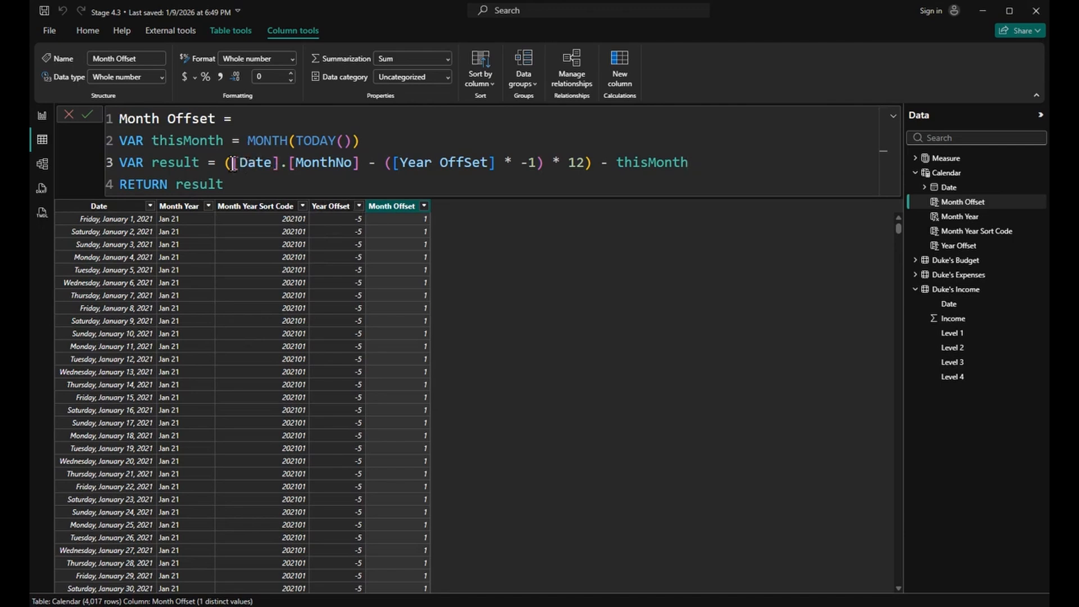
pyautogui.moveTo(225, 163); pyautogui.dragTo(689, 158)
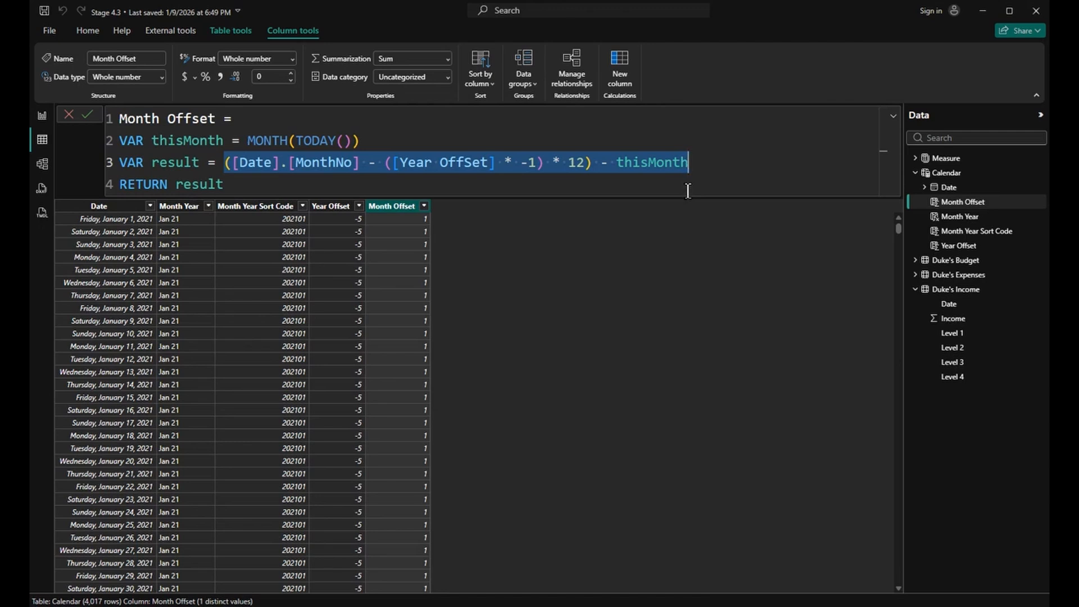
pyautogui.click(707, 179)
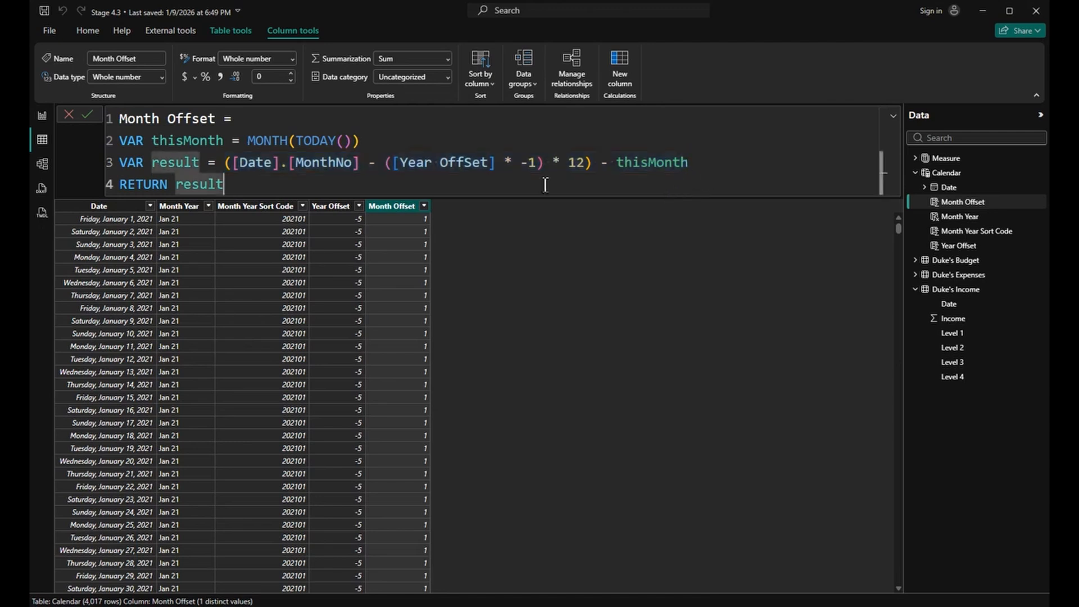
pyautogui.click(87, 116)
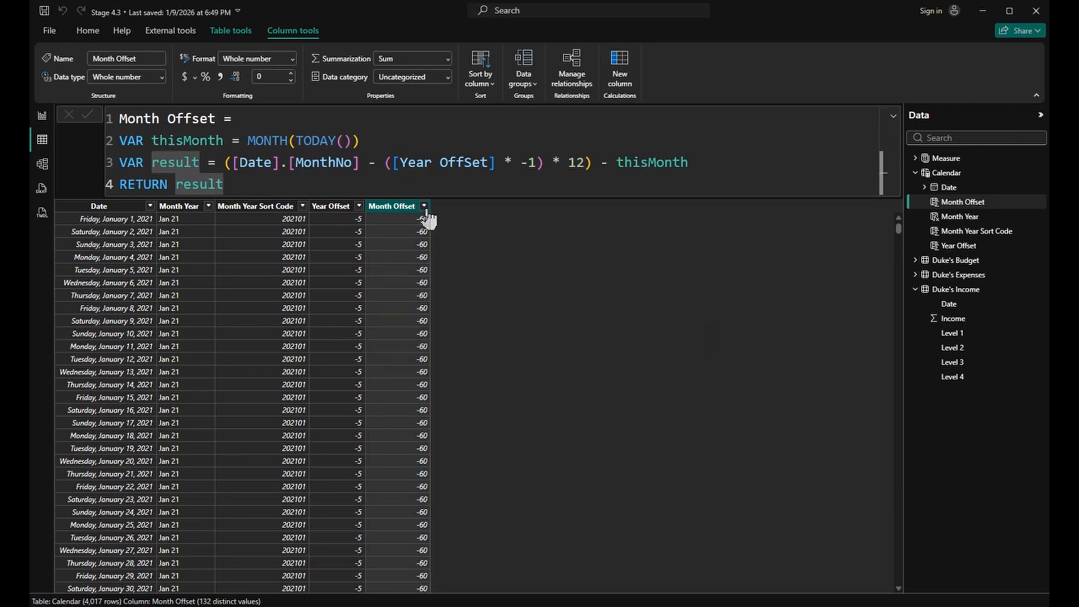
# Filter the Calendar table's Month Offset column to the values -1, 0 and 1
pyautogui.click(425, 208)
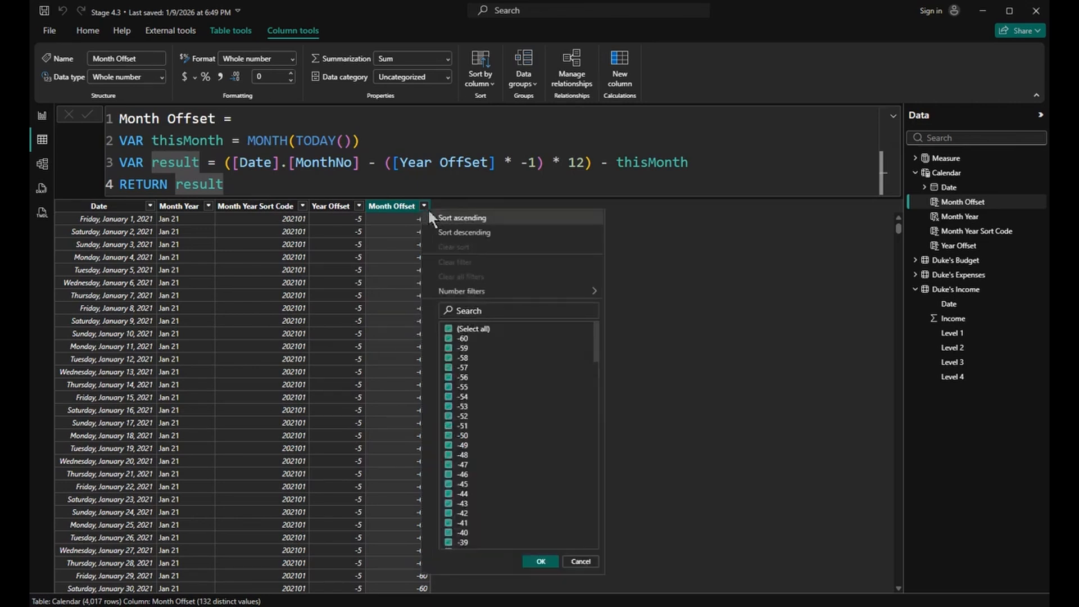
pyautogui.scroll(-20, 525, 399)
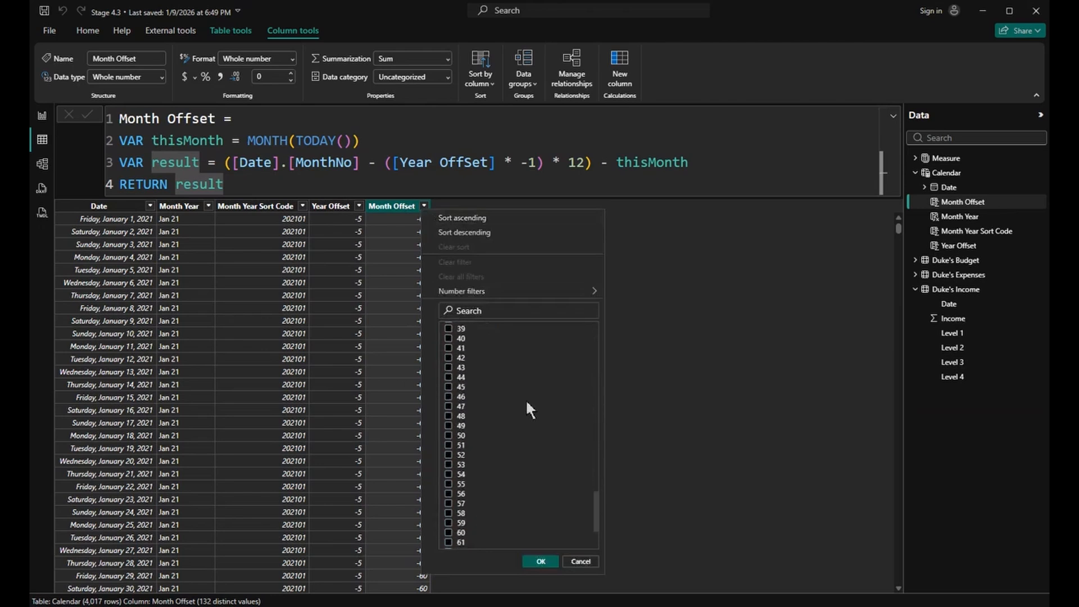
pyautogui.scroll(7, 525, 399)
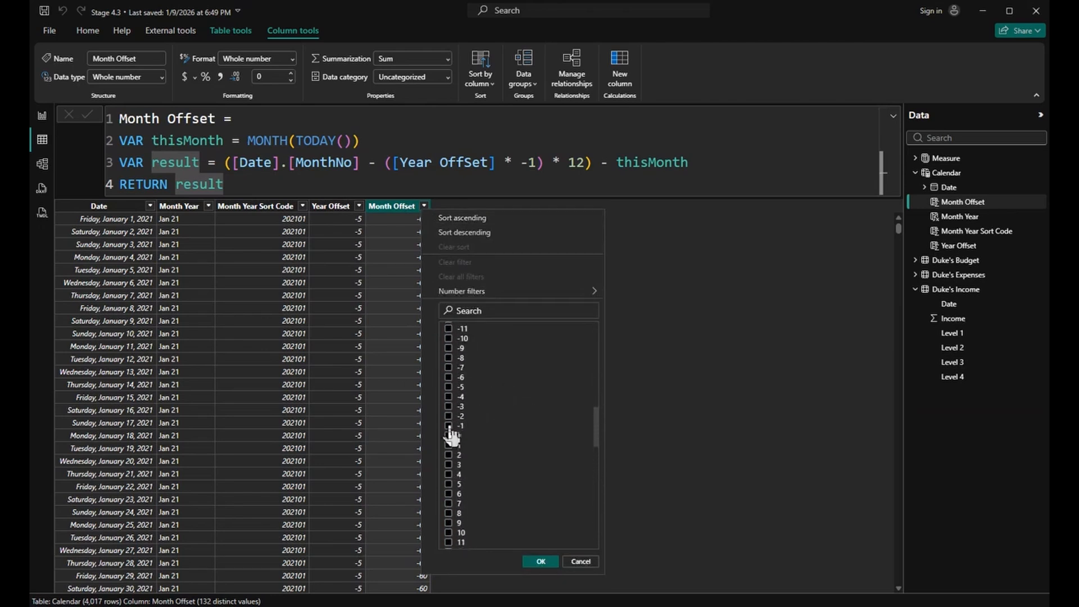
pyautogui.click(449, 425)
pyautogui.click(448, 435)
pyautogui.click(449, 445)
pyautogui.click(541, 562)
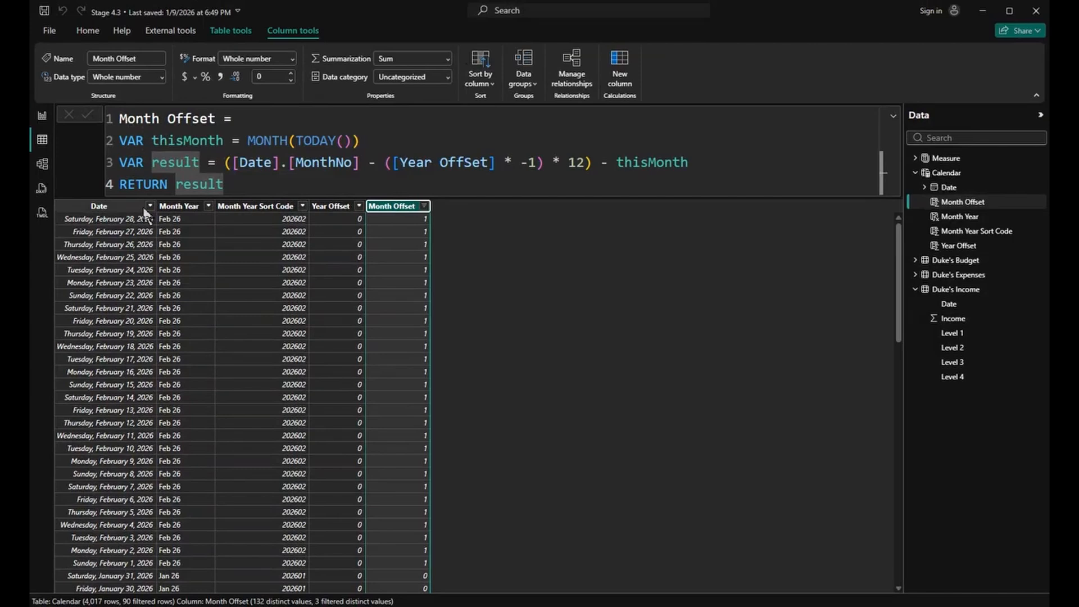
# Sort the Calendar table by the Date column in ascending order
pyautogui.click(275, 207)
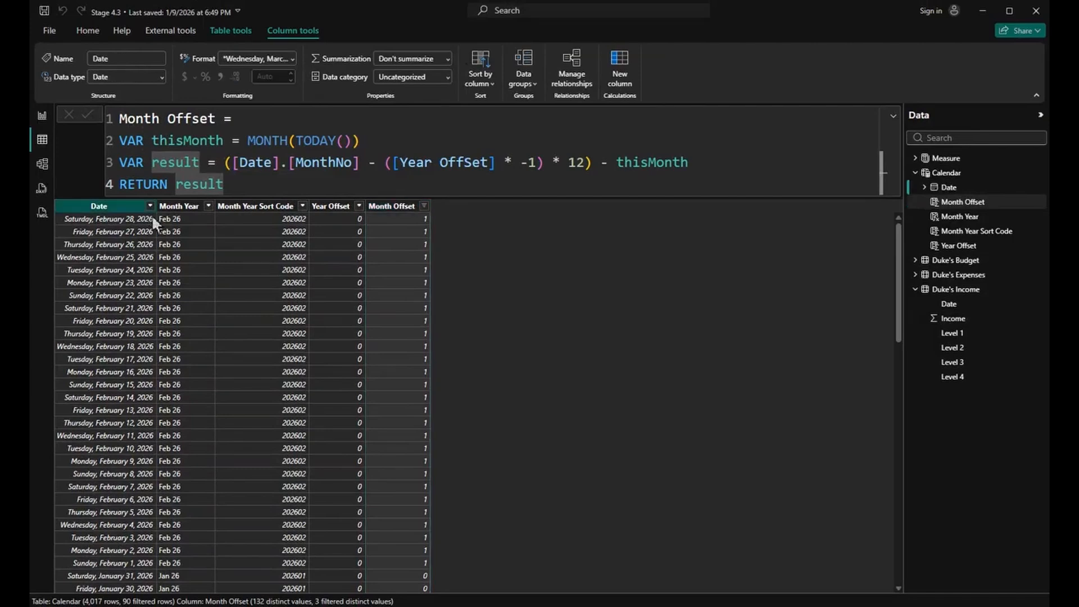
pyautogui.click(150, 206)
pyautogui.click(188, 149)
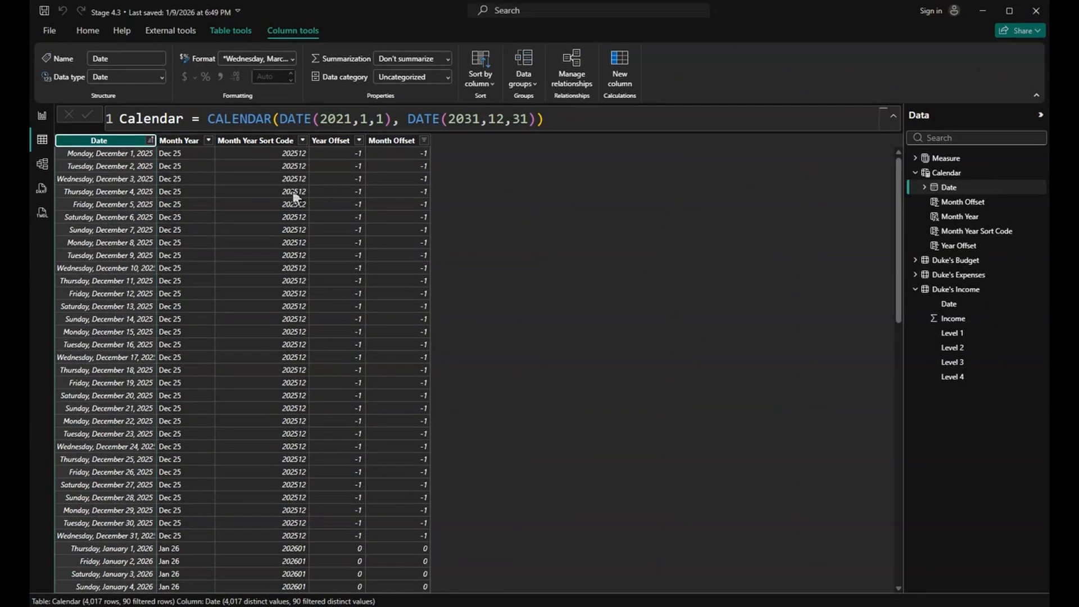
# Filter the Calendar table's Month Offset column to the value 0 only
pyautogui.click(800, 124)
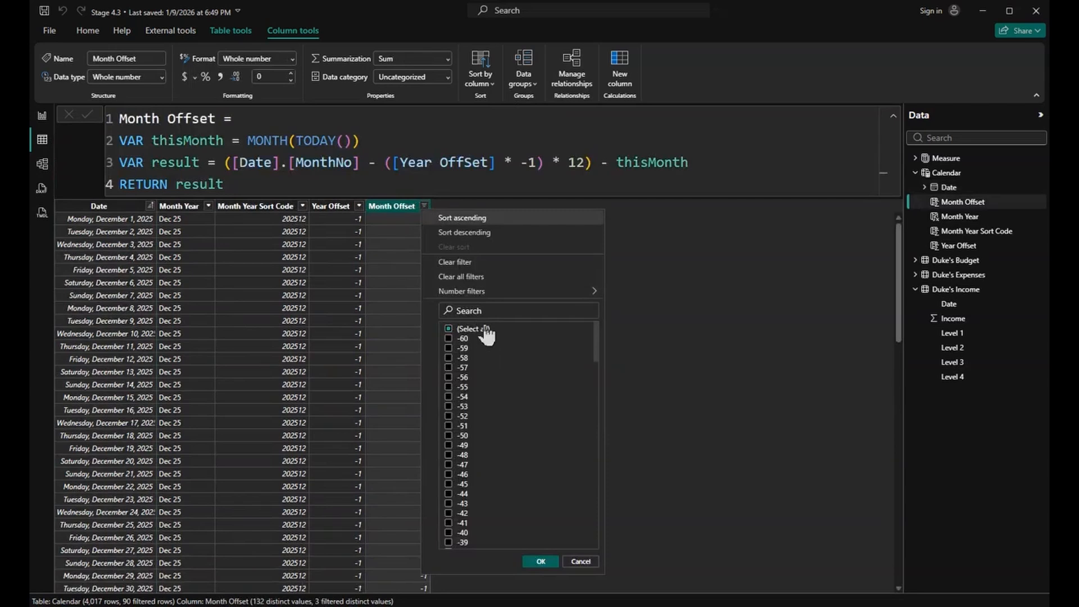
pyautogui.click(482, 330)
pyautogui.click(487, 314)
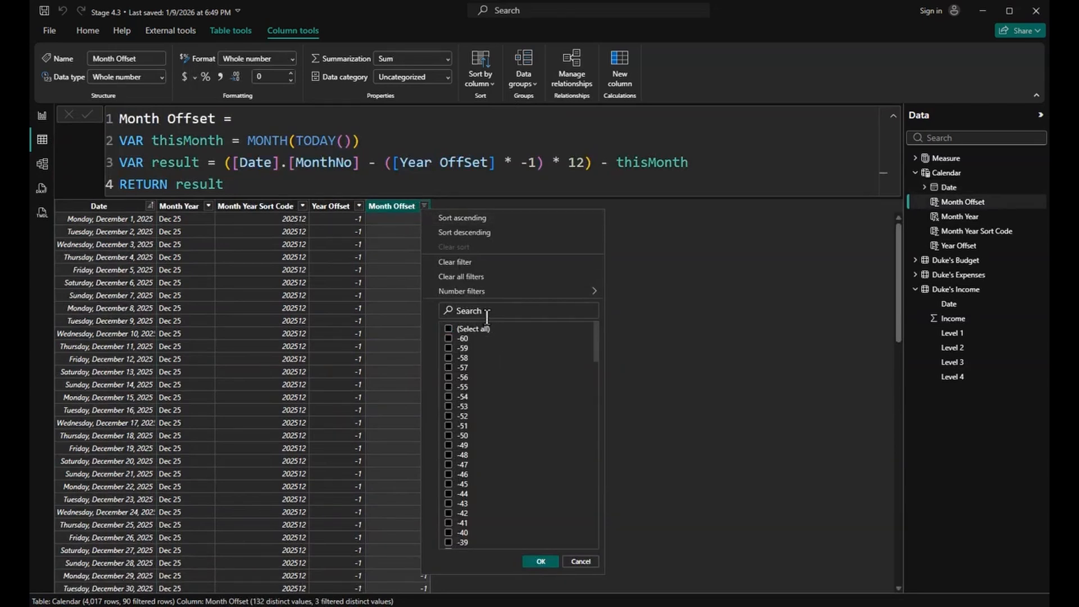
pyautogui.write('0')
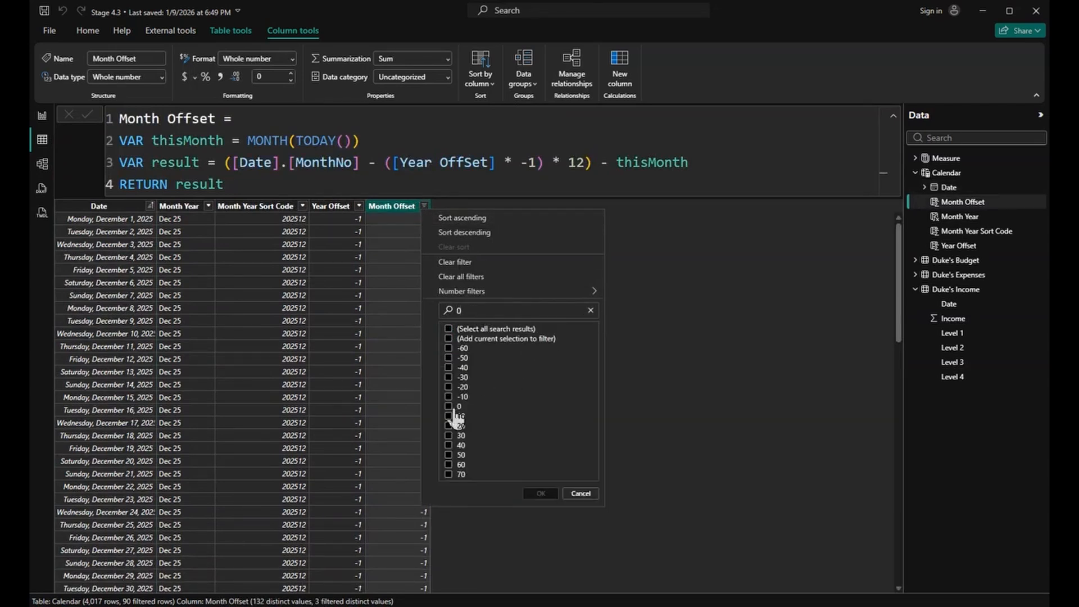
pyautogui.click(453, 408)
pyautogui.click(541, 493)
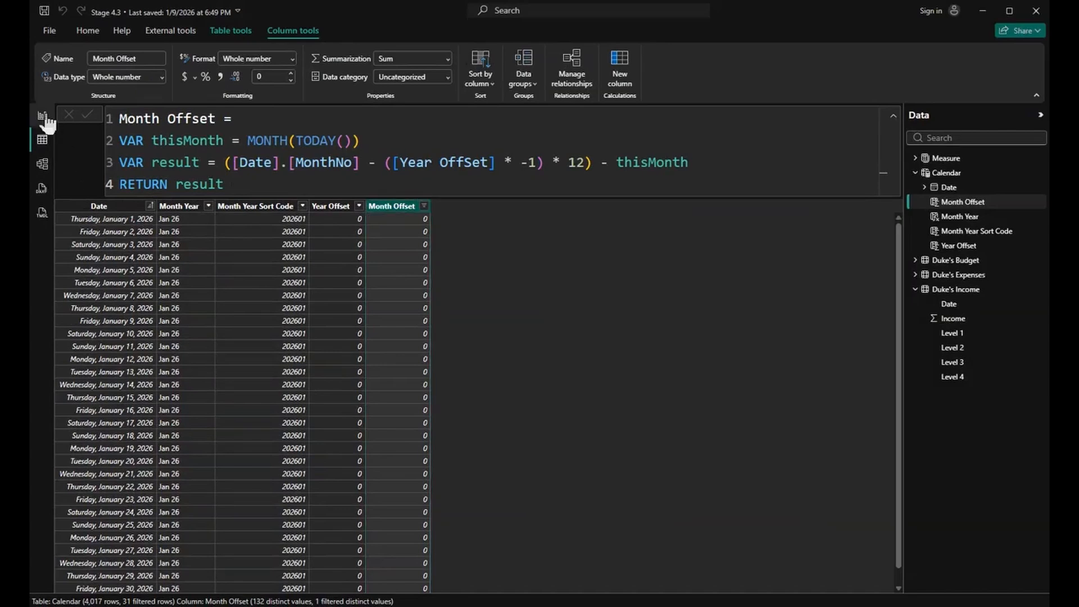
# Copy the matrix from the BEI report page and paste it onto the Relative Month page
pyautogui.click(41, 114)
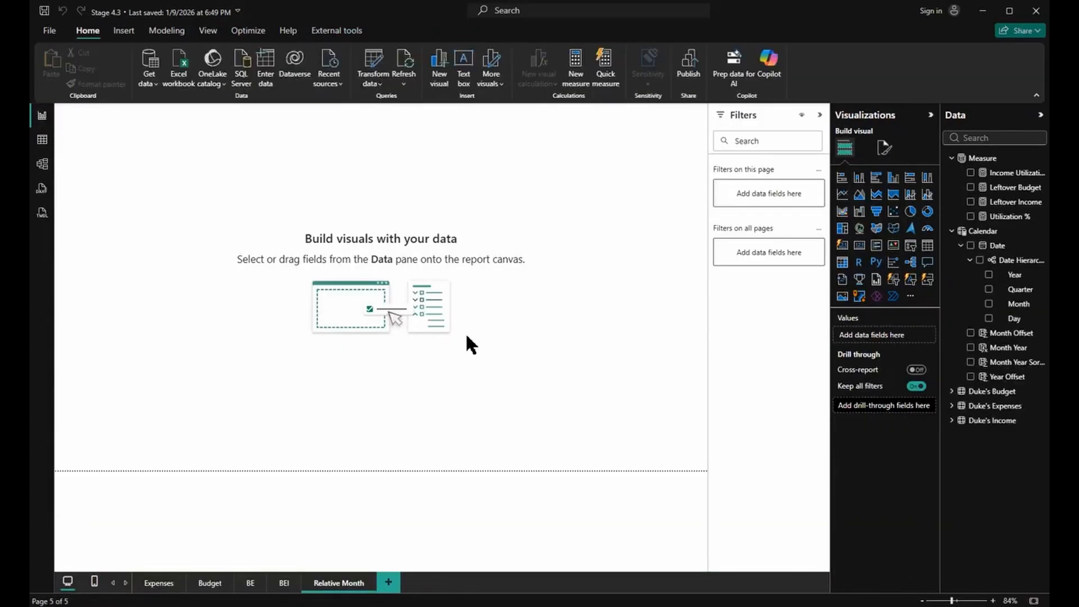
pyautogui.click(283, 583)
pyautogui.click(359, 295)
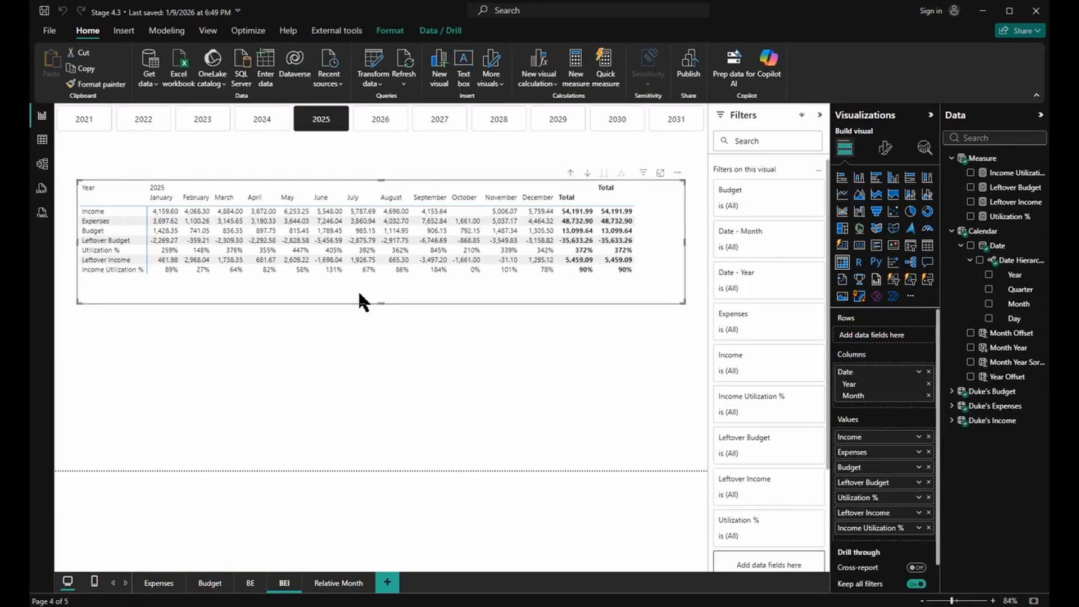
pyautogui.hotkey('ctrl', 'pagedown')
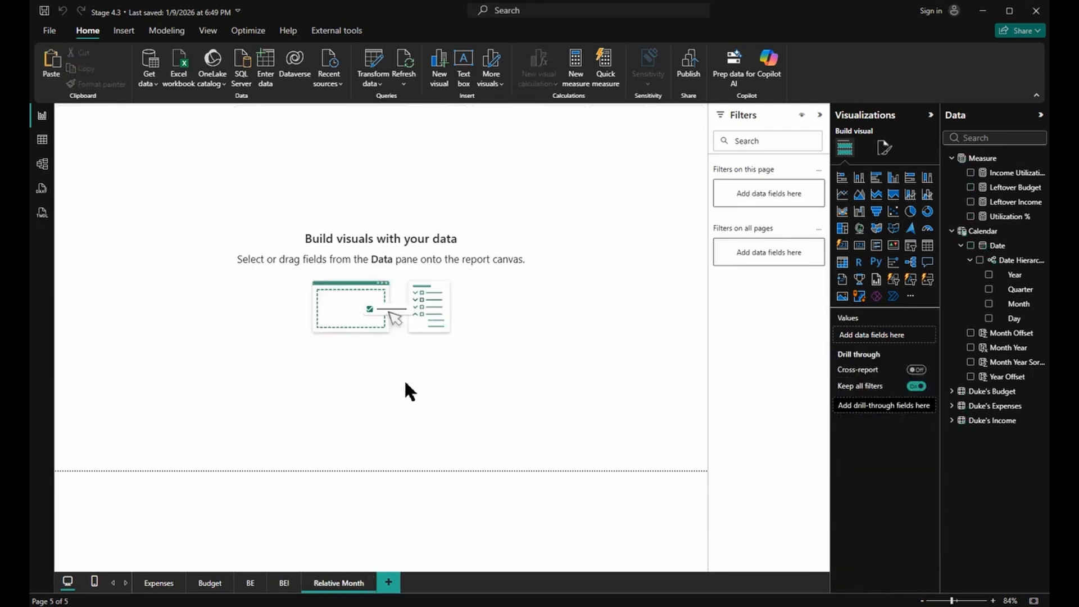
pyautogui.hotkey('ctrl', 'v')
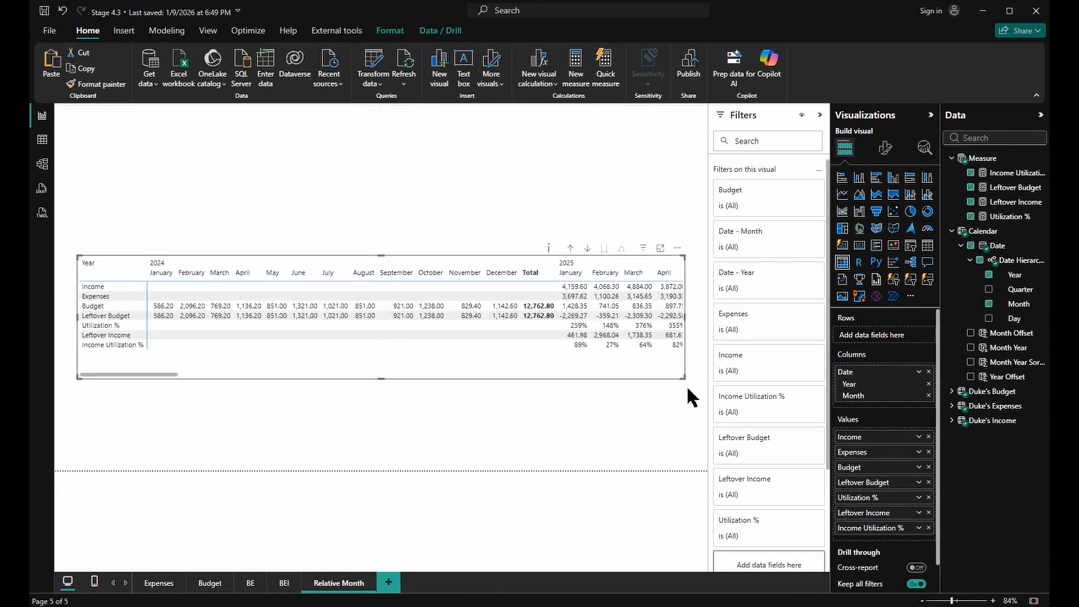
# Add Month Offset as a page-level filter on the Relative Month page, showing items when the value is -1
pyautogui.click(590, 423)
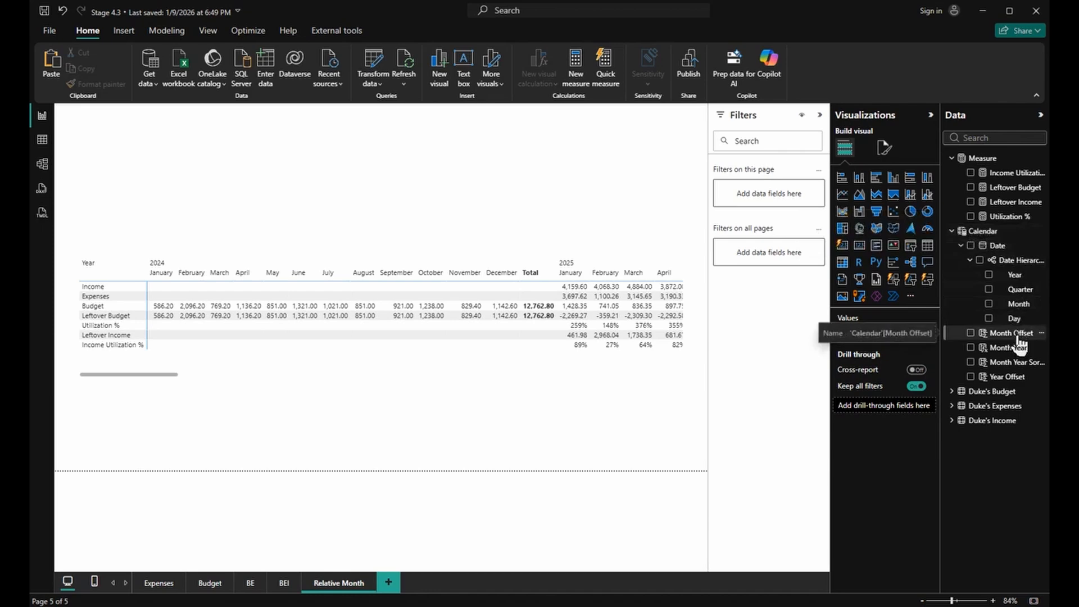
pyautogui.moveTo(1018, 337); pyautogui.dragTo(792, 207)
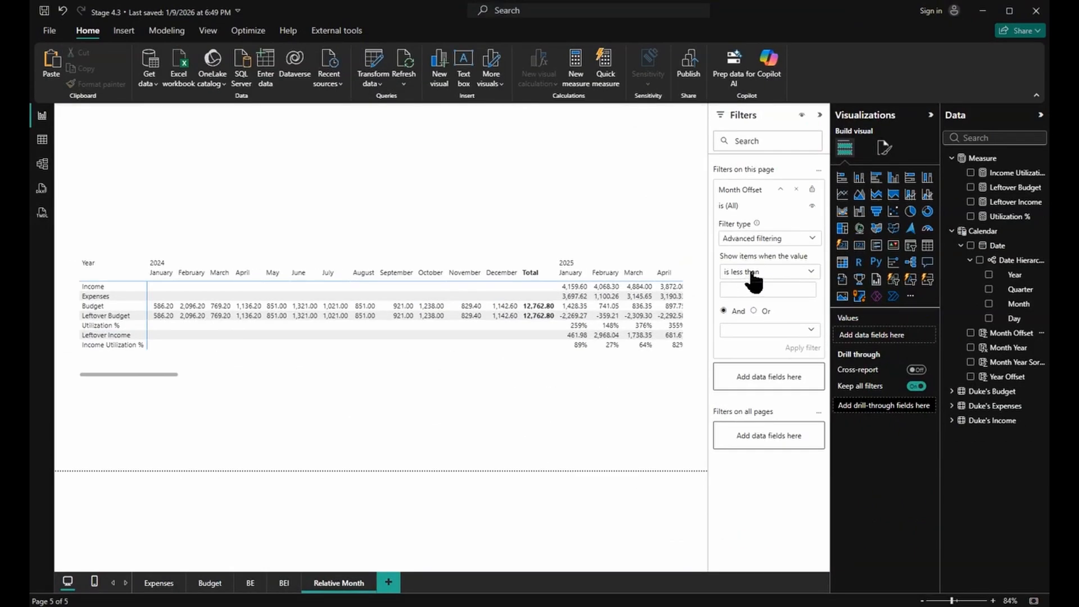
pyautogui.click(751, 271)
pyautogui.click(747, 345)
pyautogui.click(752, 292)
pyautogui.write('-1')
pyautogui.click(799, 349)
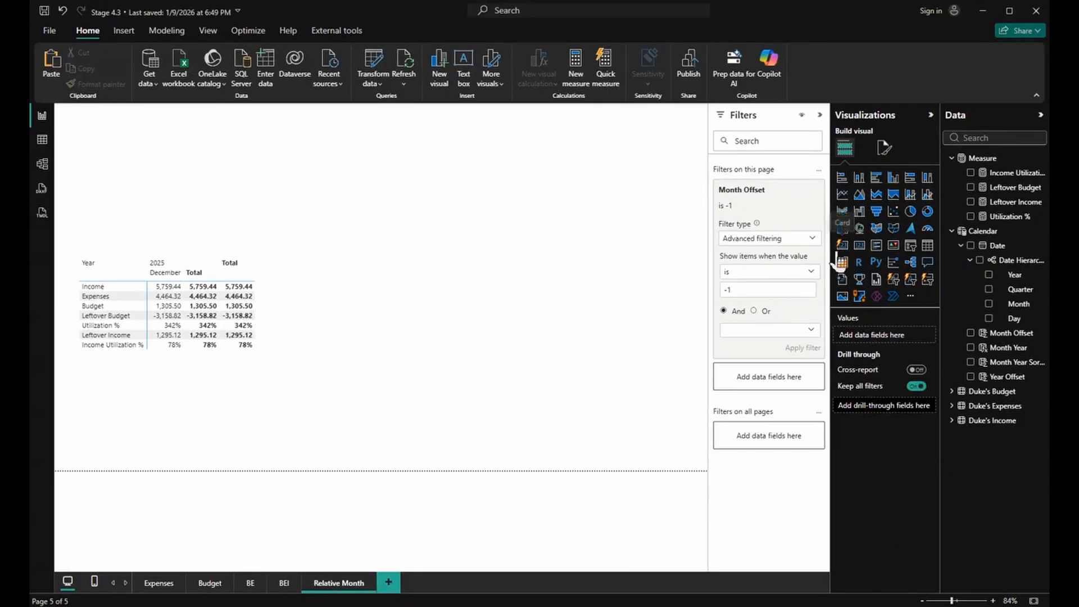
# Add a card visual with Income Utilization %, Leftover Budget, Leftover Income and Utilization %, placing Leftover Income first in the value order
pyautogui.click(841, 244)
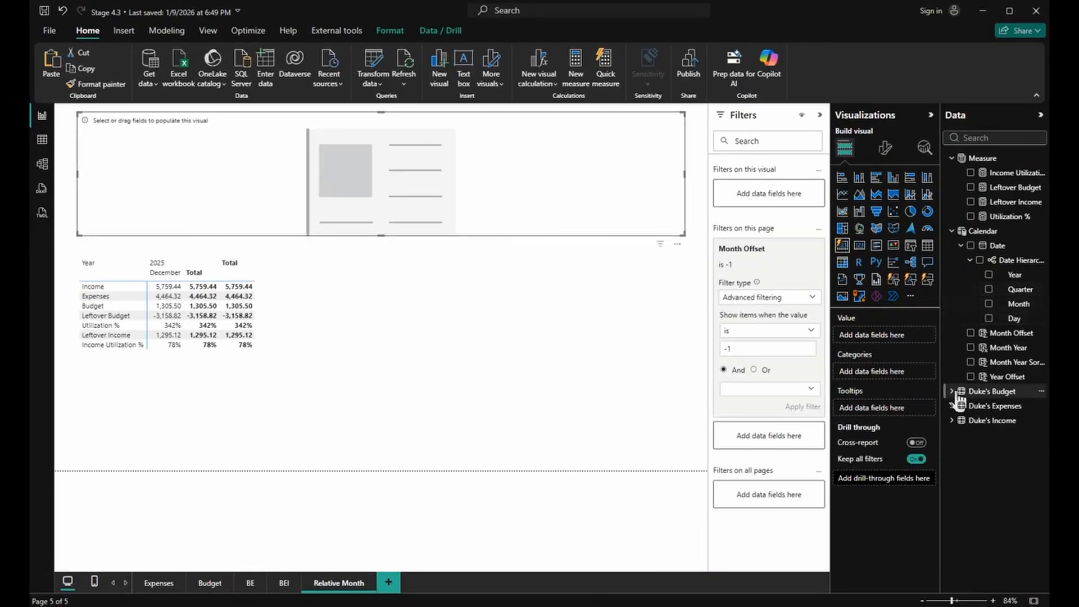
pyautogui.click(952, 231)
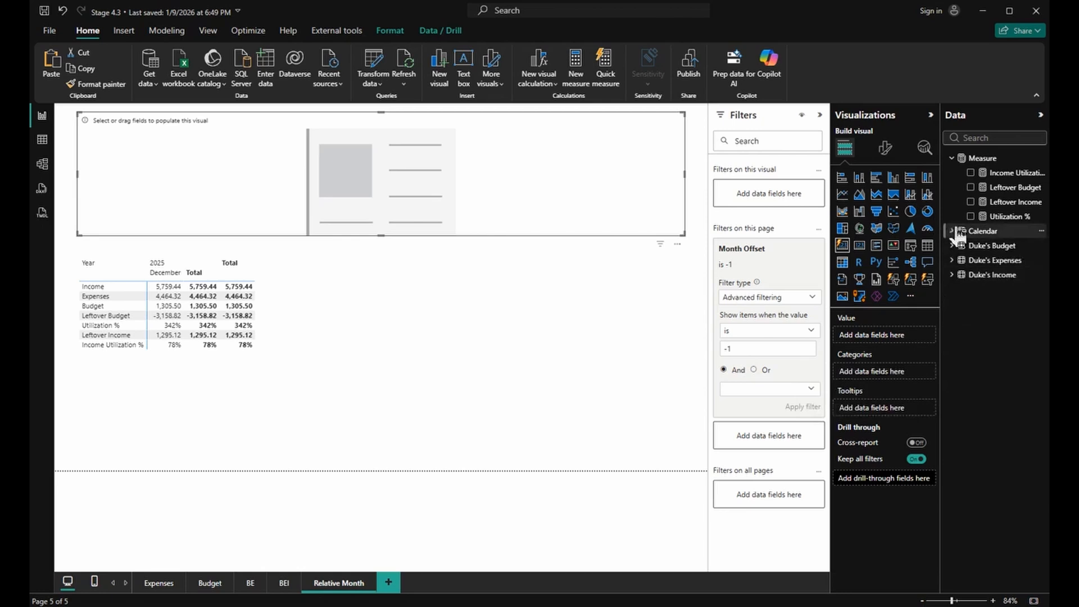
pyautogui.click(971, 172)
pyautogui.click(970, 187)
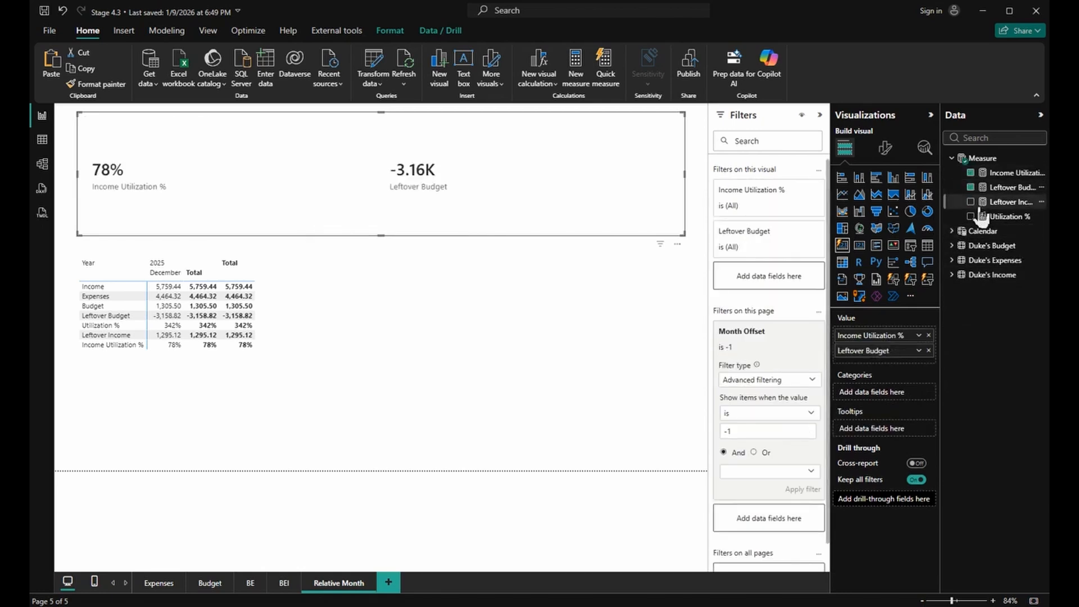
pyautogui.click(971, 201)
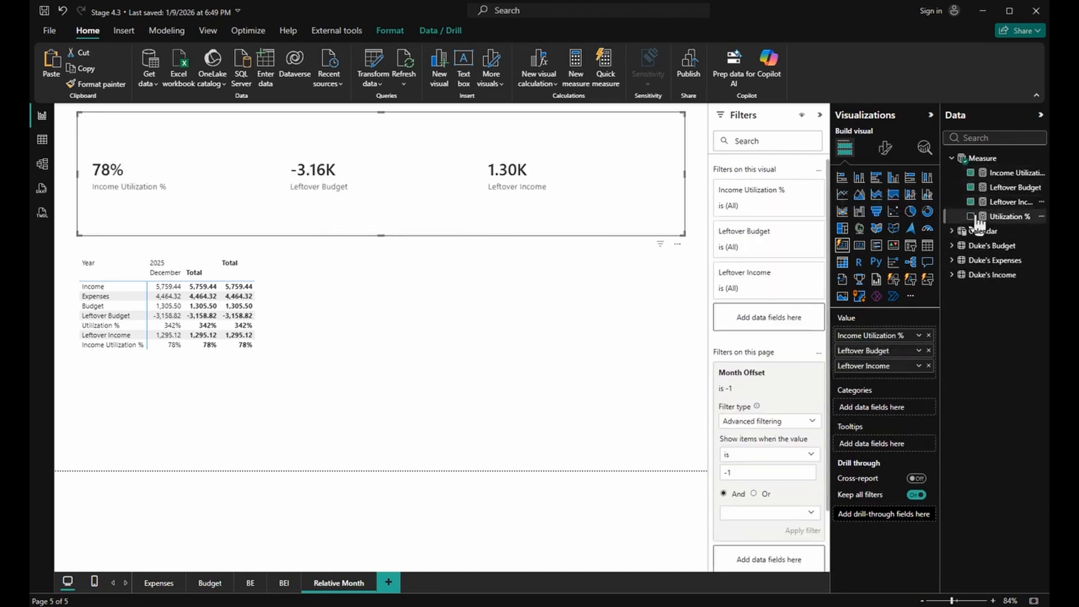
pyautogui.click(972, 217)
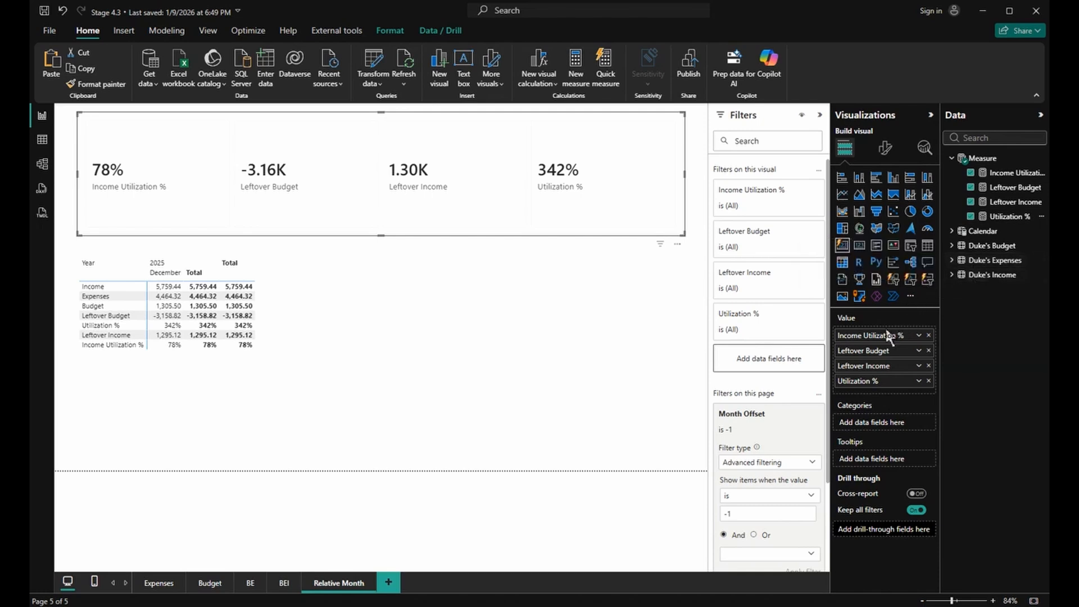
pyautogui.moveTo(873, 367); pyautogui.dragTo(877, 337)
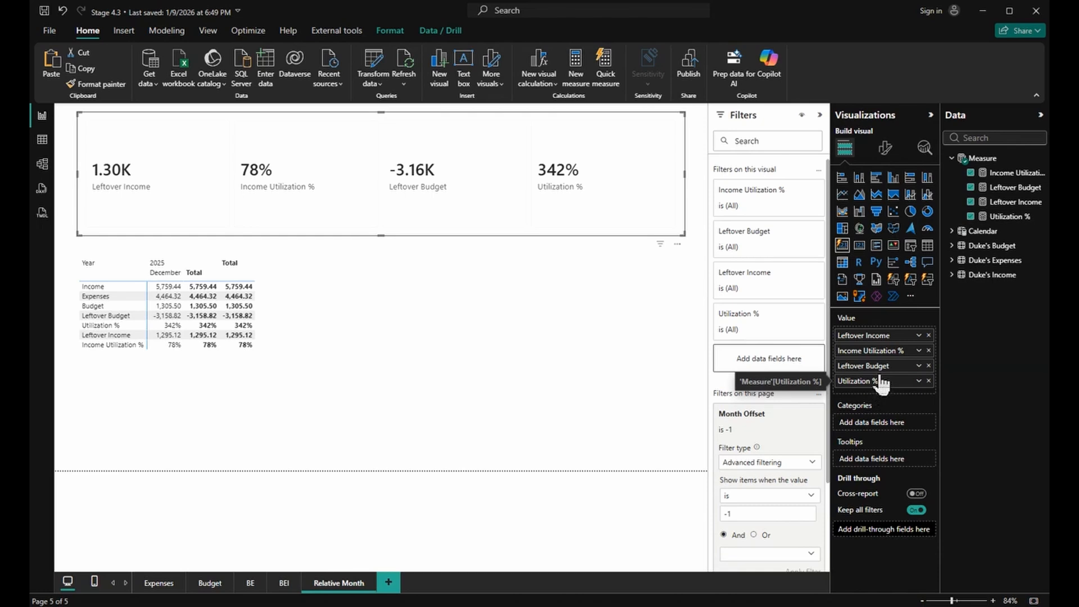
# Arrange the card's tiles in a grid of 2 columns and 2 rows and narrow the card to about the matrix's width
pyautogui.click(886, 147)
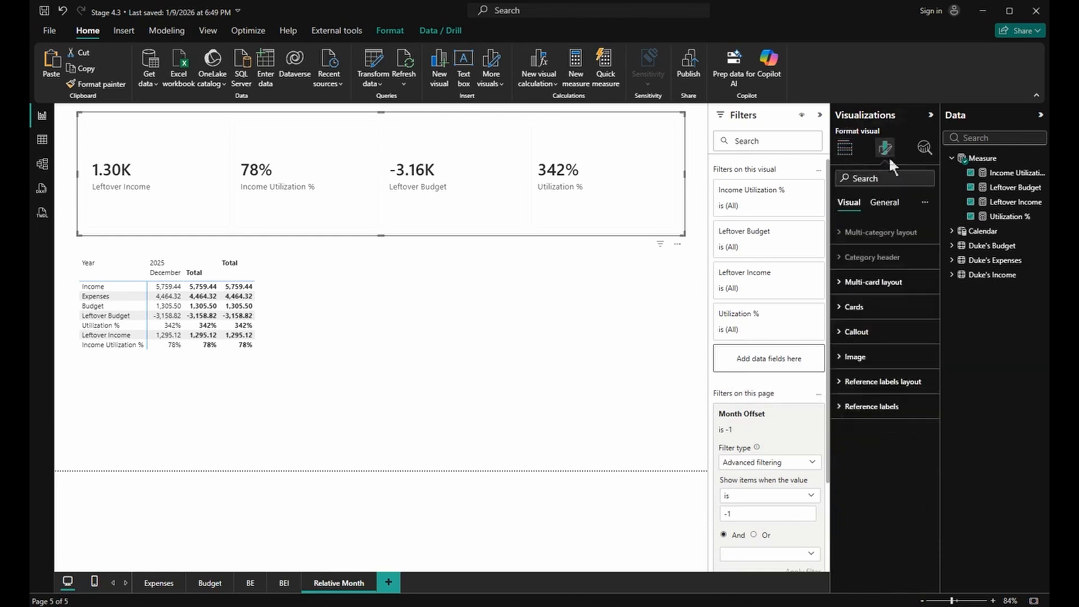
pyautogui.click(885, 282)
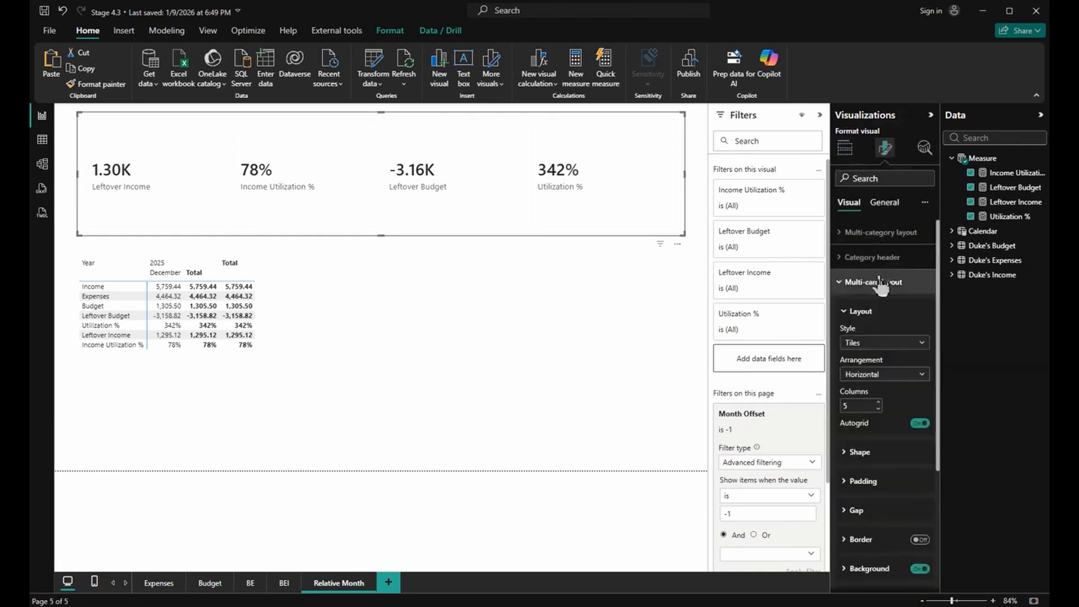
pyautogui.click(882, 344)
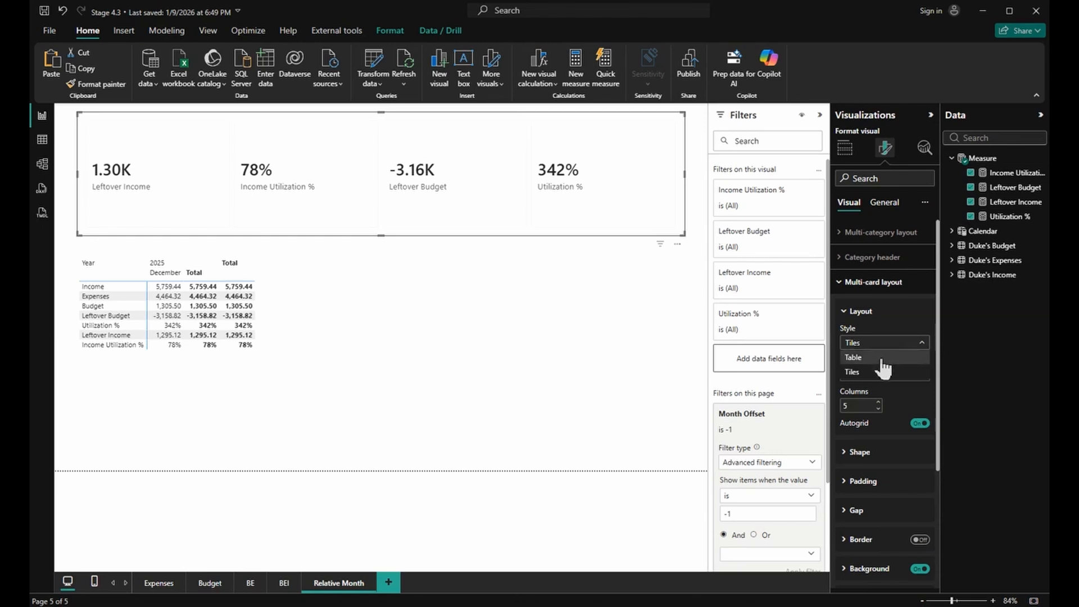
pyautogui.click(885, 372)
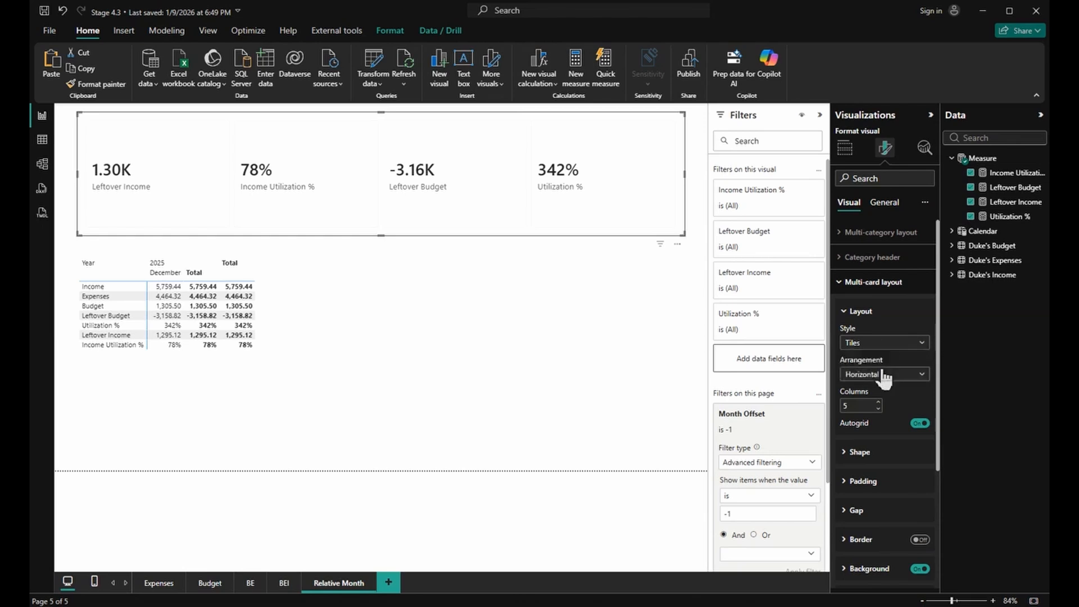
pyautogui.click(886, 375)
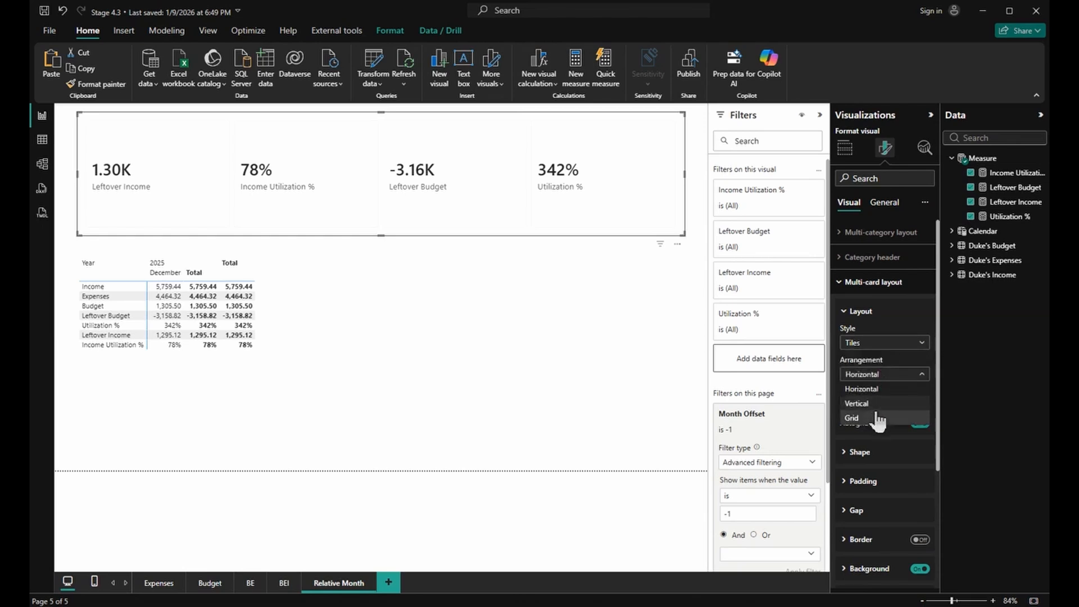
pyautogui.click(876, 419)
pyautogui.doubleClick(857, 405)
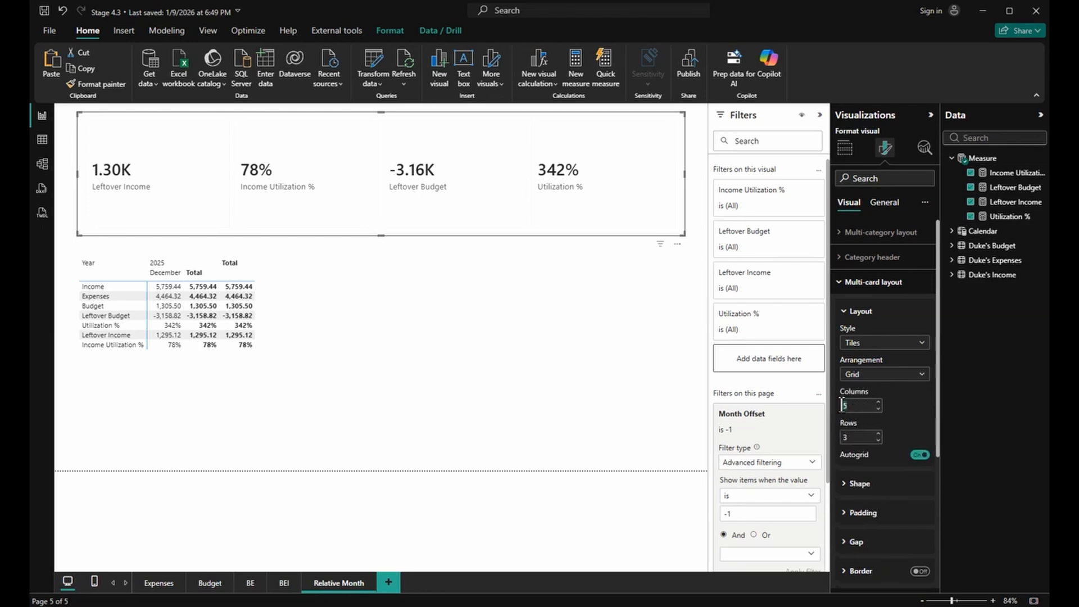
pyautogui.write('2')
pyautogui.click(850, 437)
pyautogui.write('2')
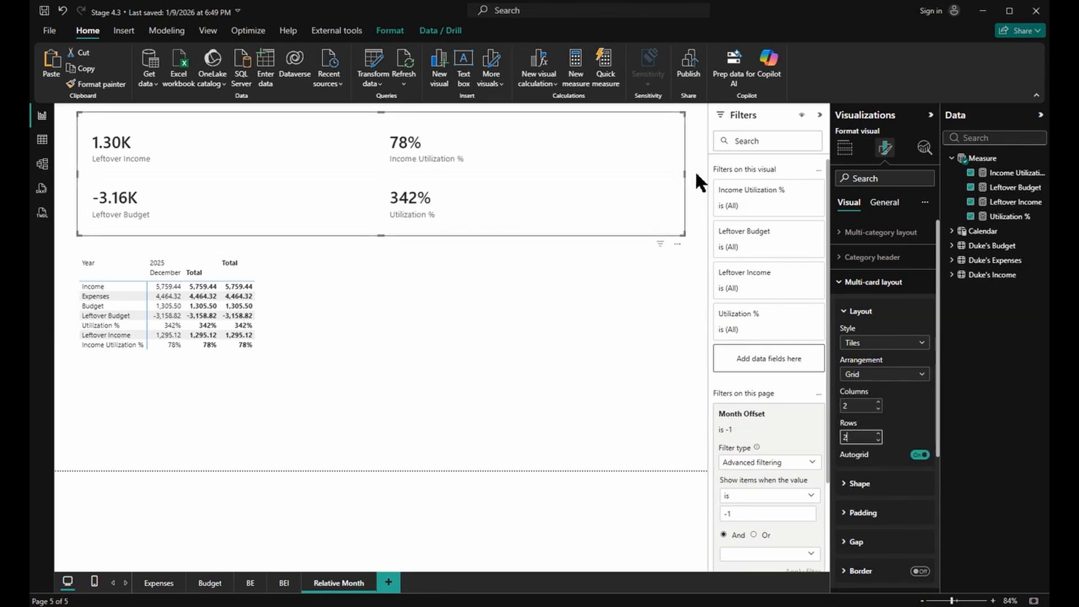
pyautogui.moveTo(686, 173); pyautogui.dragTo(282, 193)
pyautogui.hotkey('ctrl', '1')
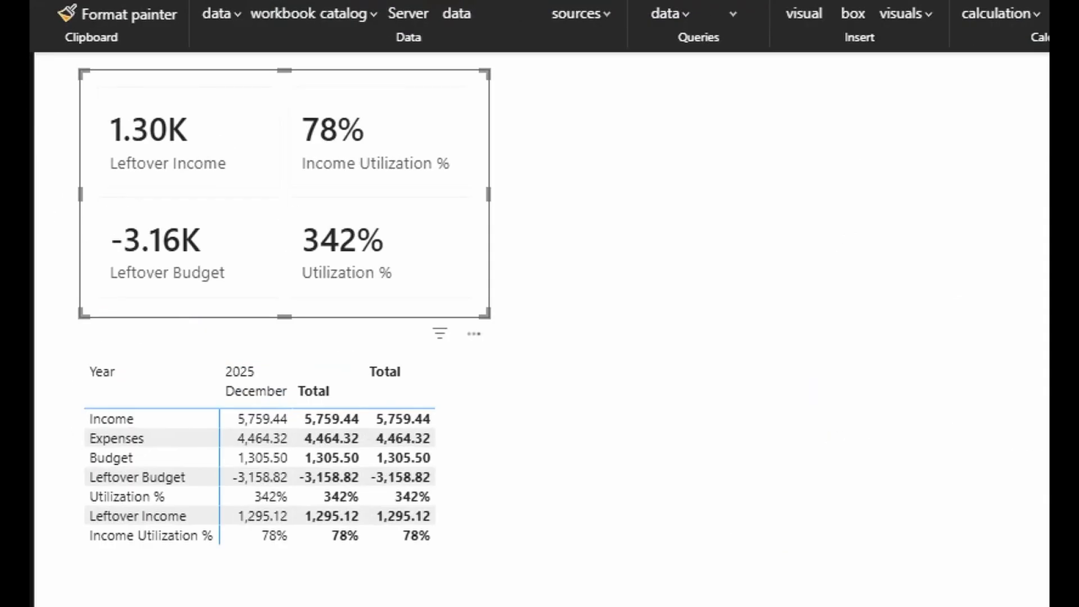
pyautogui.click(158, 151)
pyautogui.moveTo(53, 93)
pyautogui.mouseDown()
pyautogui.moveTo(554, 188)
pyautogui.moveTo(494, 196)
pyautogui.mouseUp()
pyautogui.press('e')
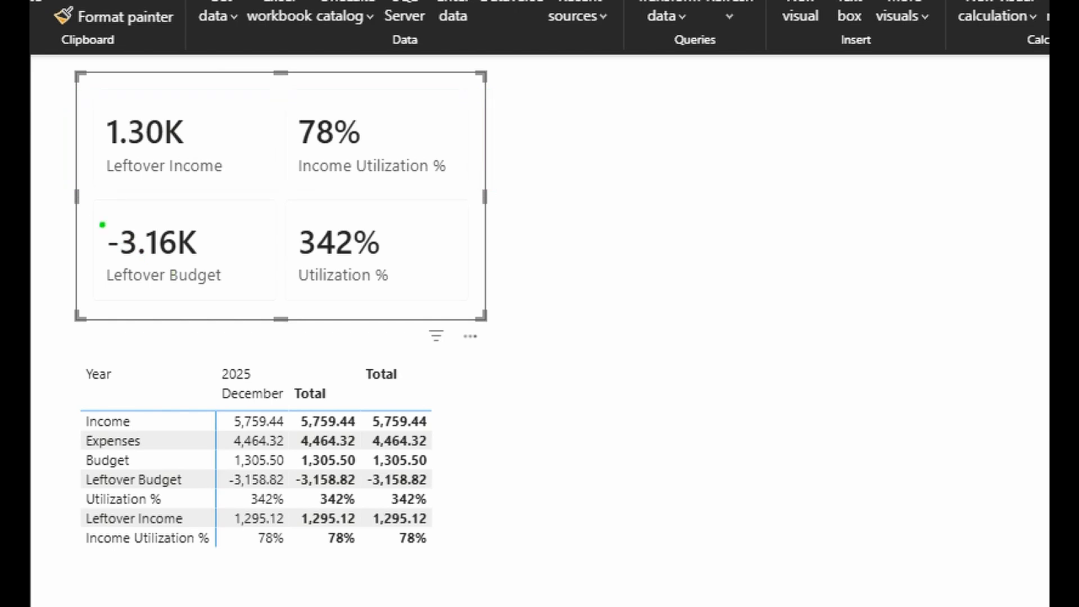
pyautogui.moveTo(87, 196)
pyautogui.mouseDown()
pyautogui.moveTo(140, 234)
pyautogui.moveTo(511, 313)
pyautogui.moveTo(488, 302)
pyautogui.mouseUp()
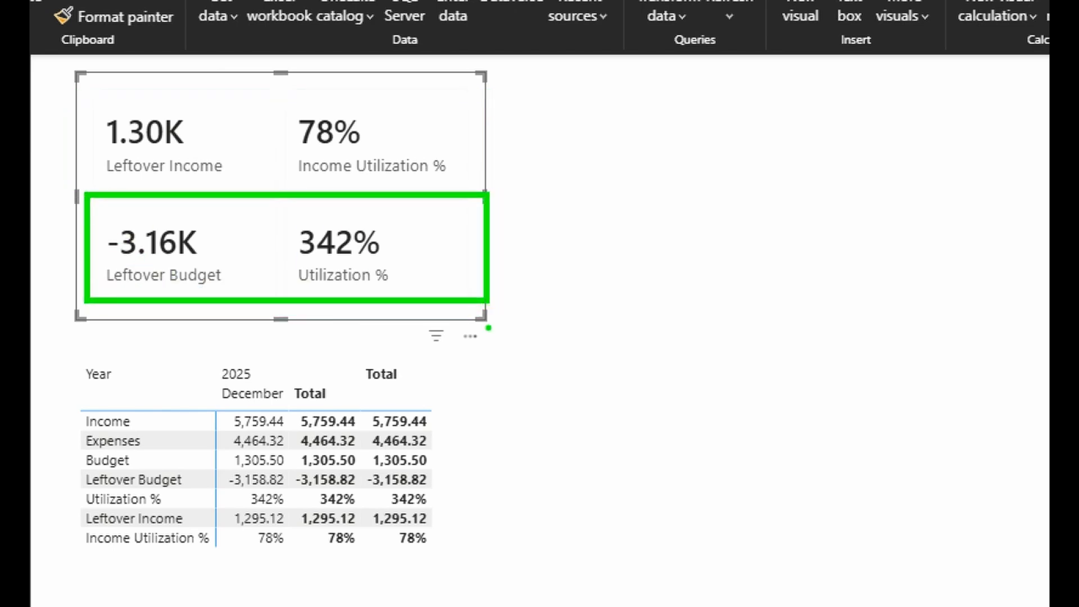
pyautogui.press('Escape')
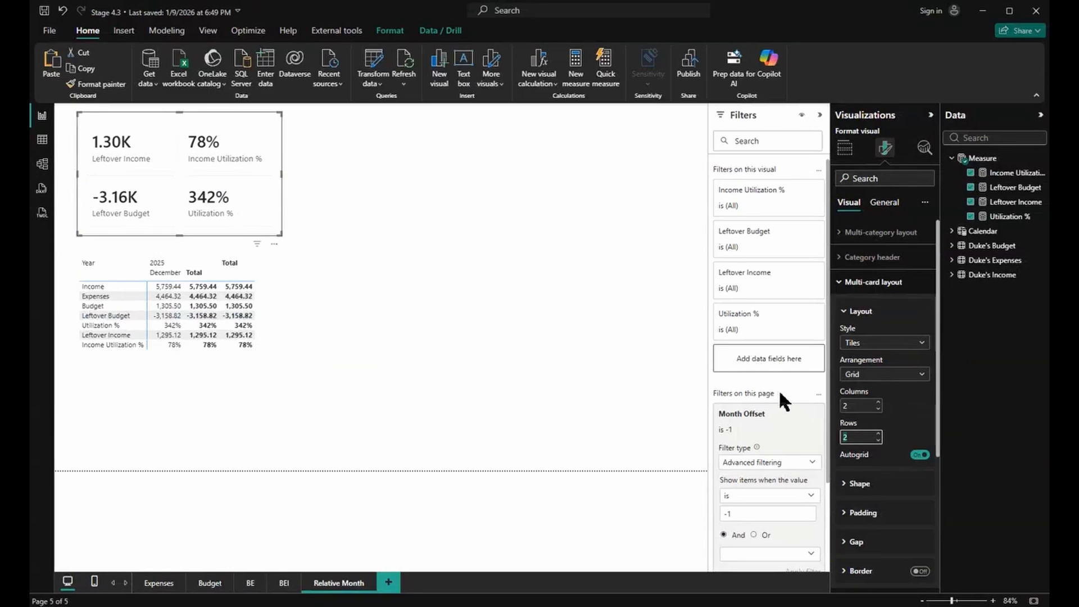
# Try the page-level Month Offset filter with the value -2 and then with -3
pyautogui.scroll(-2, 778, 389)
pyautogui.doubleClick(744, 402)
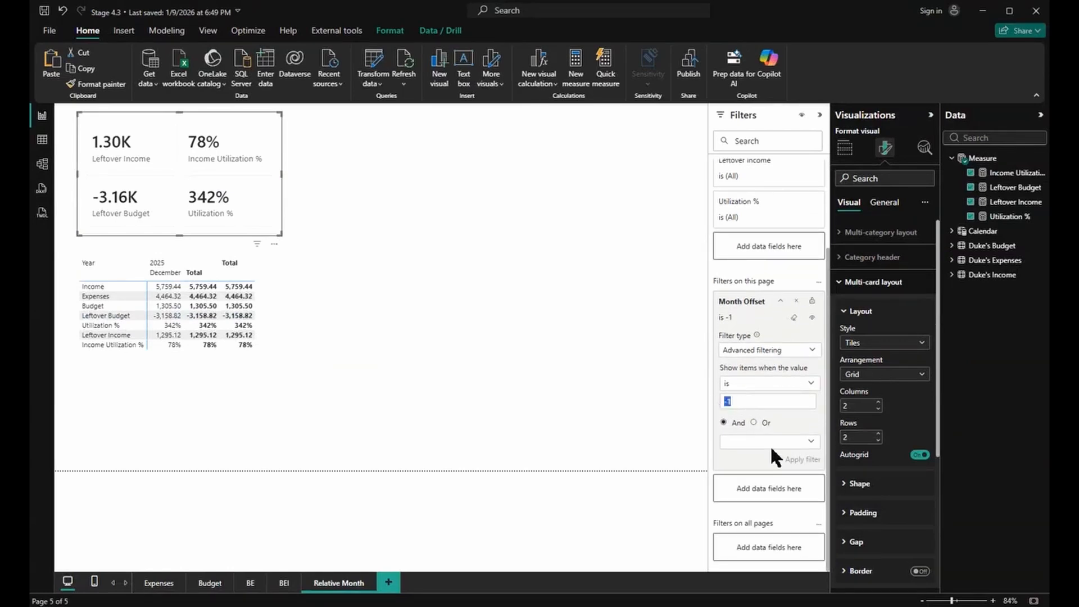
pyautogui.write('-2')
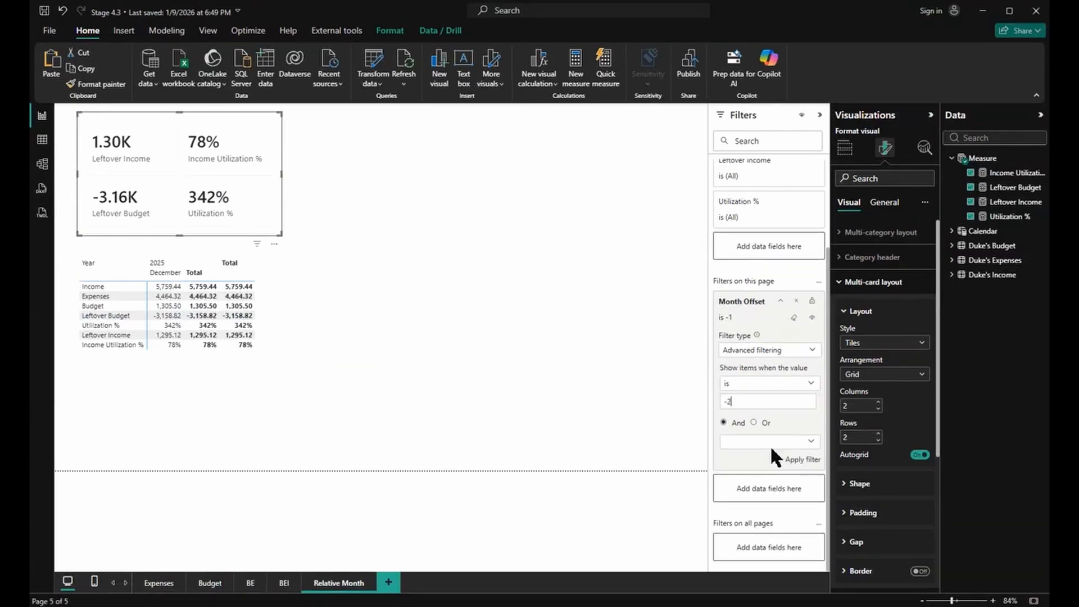
pyautogui.click(810, 460)
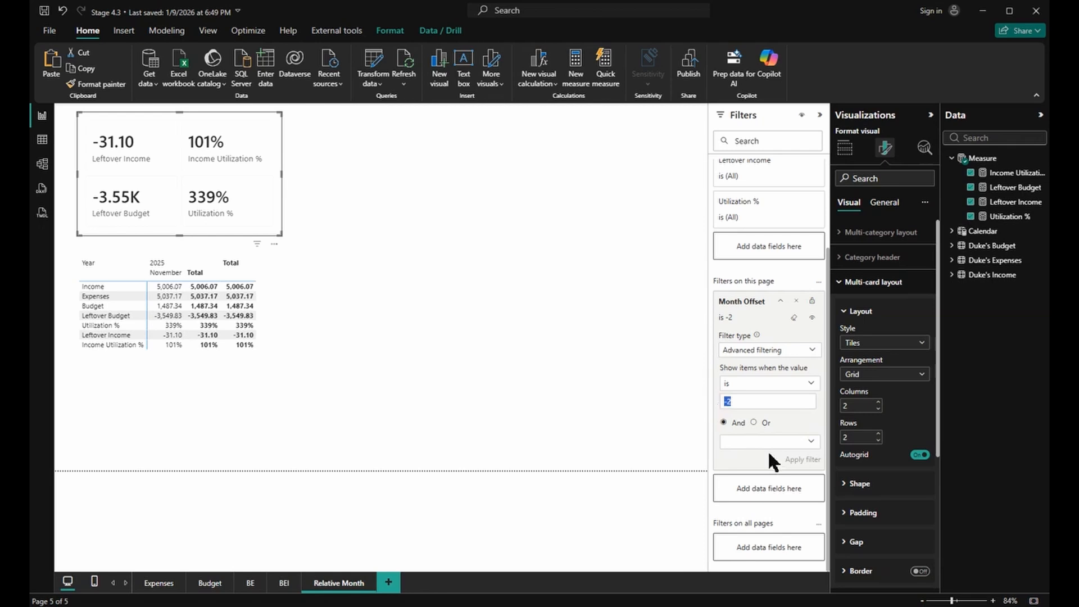
pyautogui.write('-3')
pyautogui.click(797, 461)
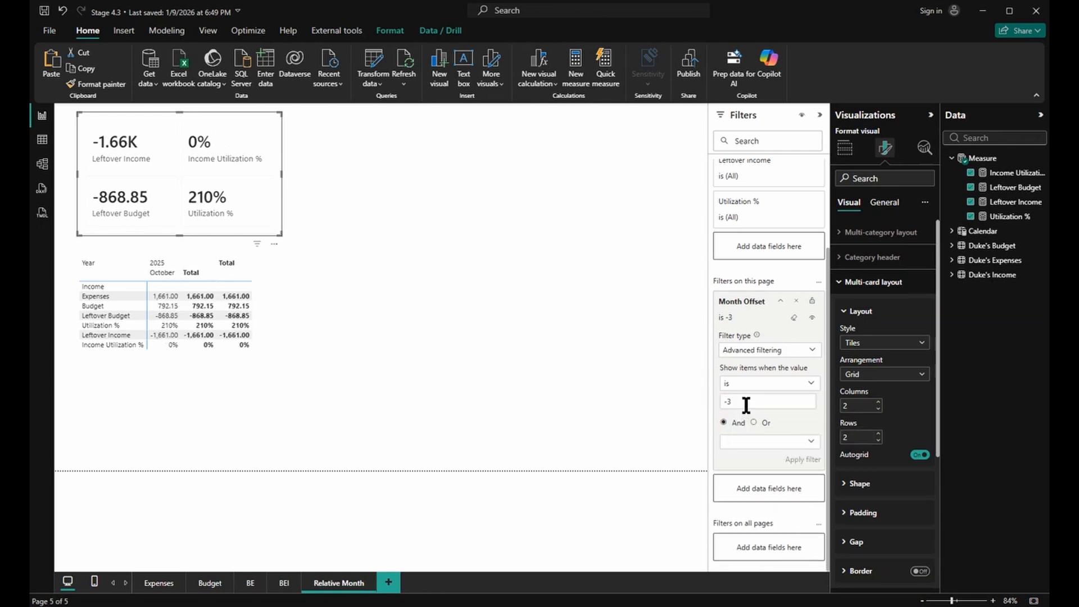
# Set the page-level Month Offset filter to show items when the value is 0
pyautogui.moveTo(746, 404); pyautogui.dragTo(669, 402)
pyautogui.write('0')
pyautogui.click(809, 462)
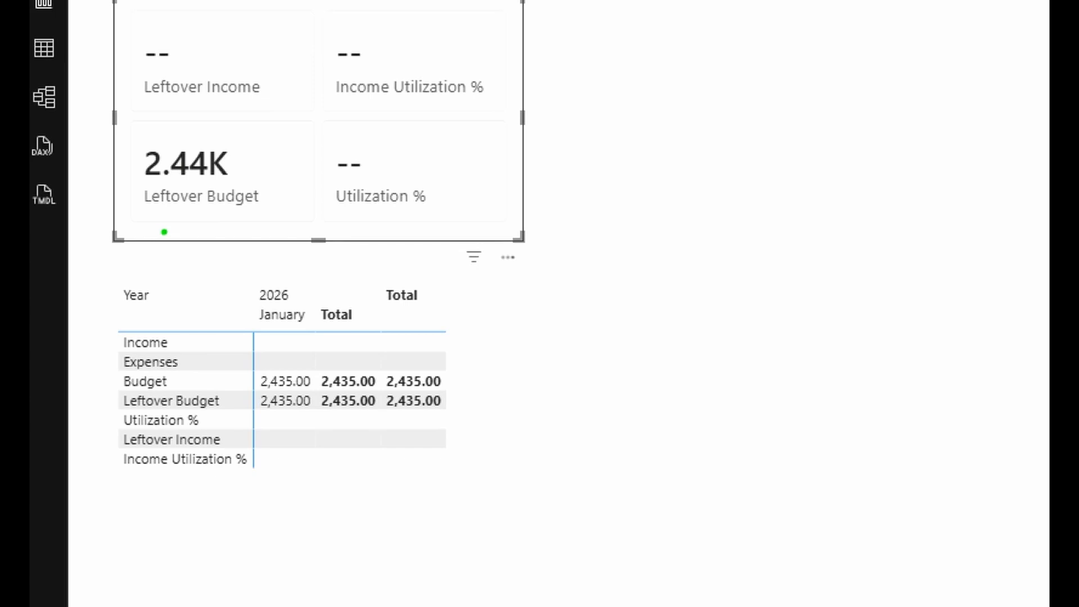
pyautogui.moveTo(289, 357); pyautogui.dragTo(304, 350)
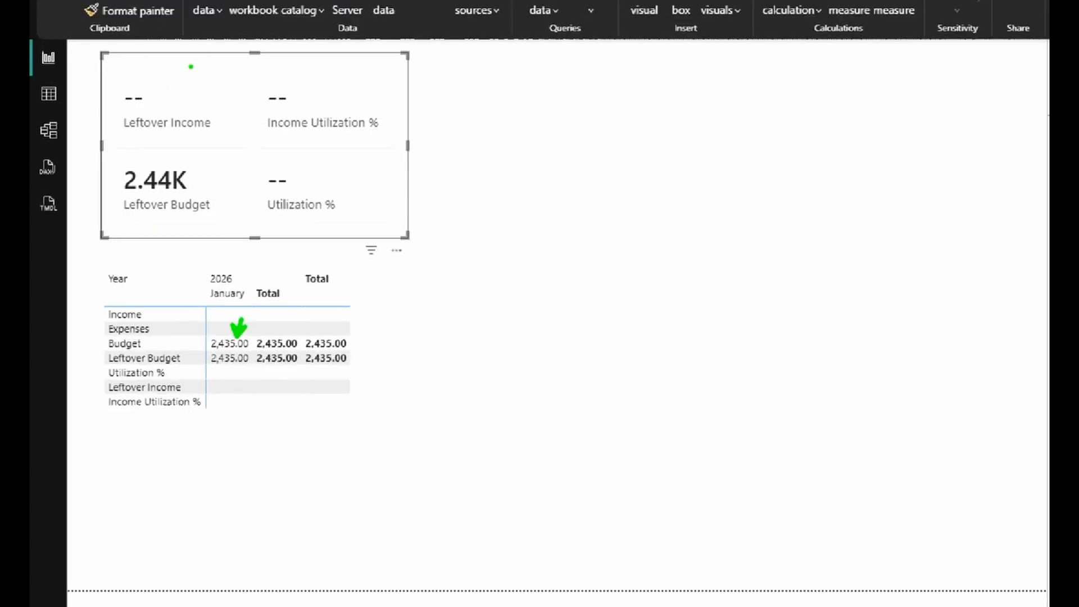
pyautogui.moveTo(106, 87); pyautogui.dragTo(165, 115)
pyautogui.moveTo(265, 85); pyautogui.dragTo(302, 111)
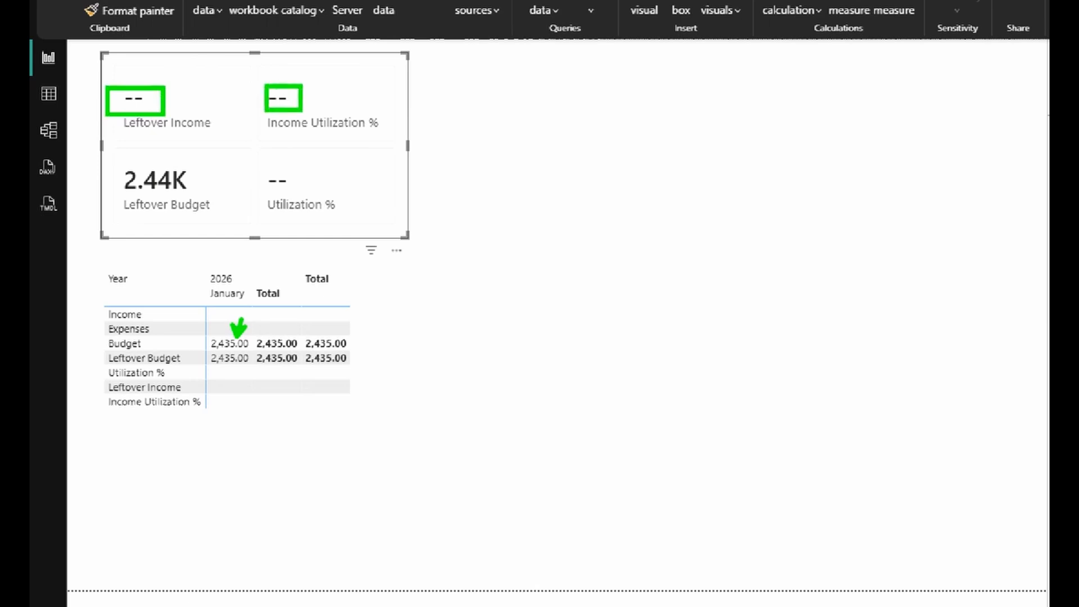
pyautogui.moveTo(262, 170); pyautogui.dragTo(295, 196)
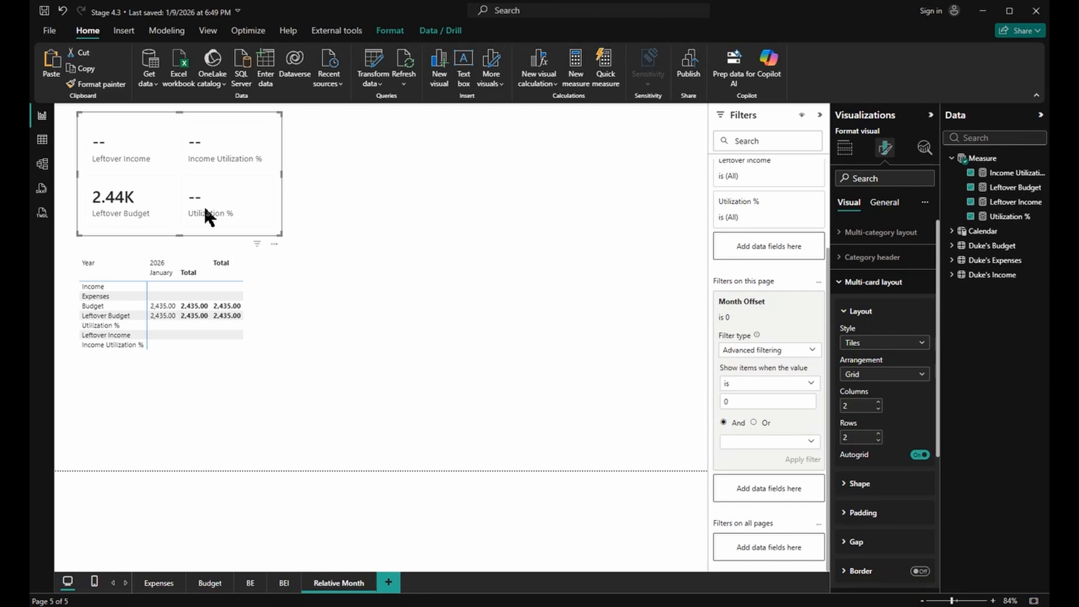
pyautogui.doubleClick(725, 401)
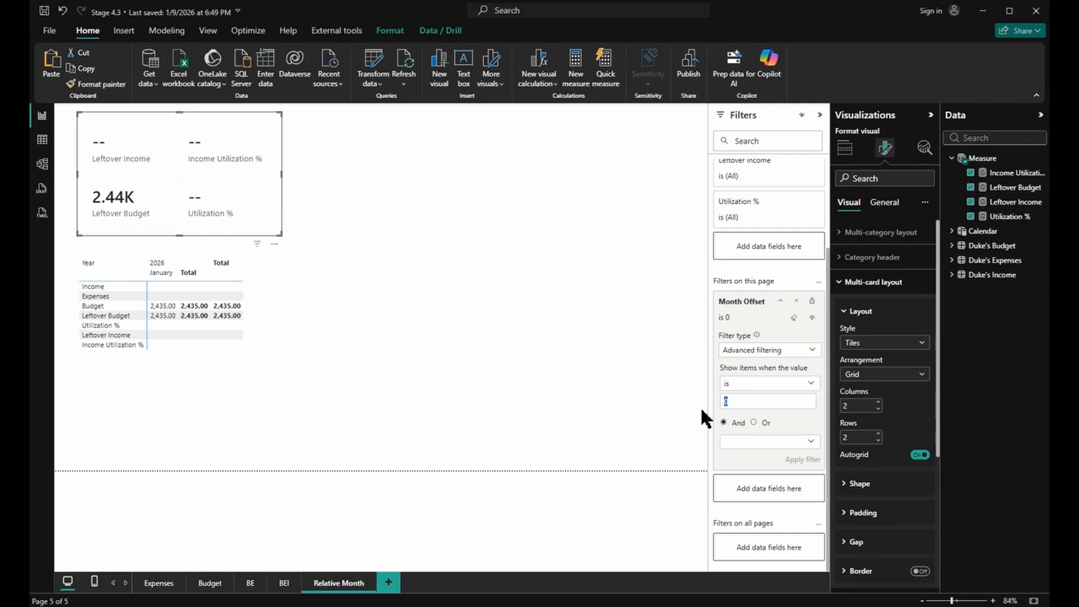
pyautogui.click(657, 382)
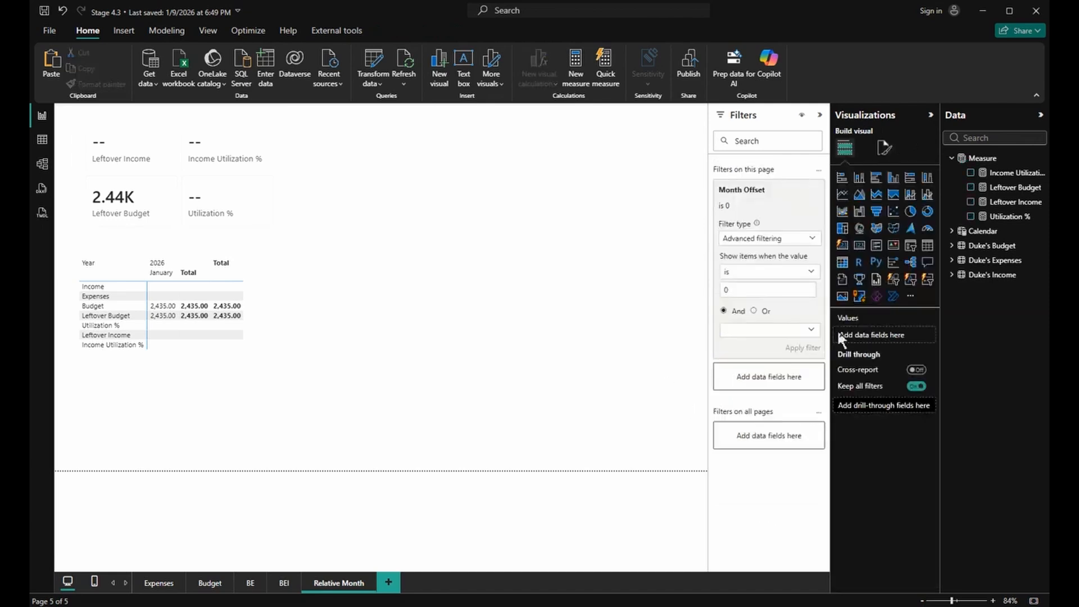
pyautogui.click(952, 159)
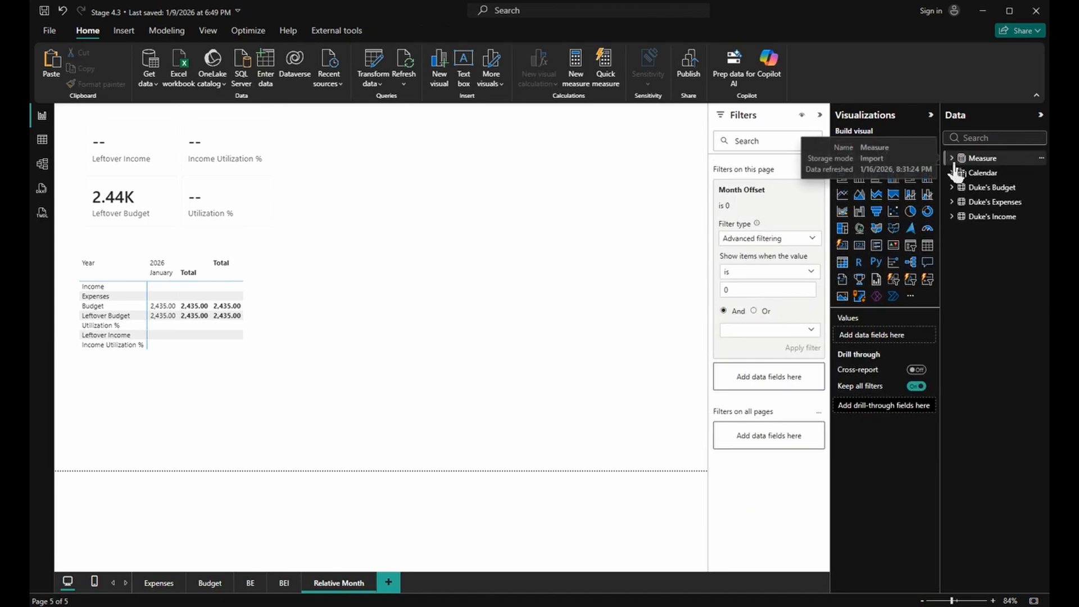
# Examine the Switch values to rows option of the BEI page's matrix and compare its layout with the BE page's matrix
pyautogui.click(282, 585)
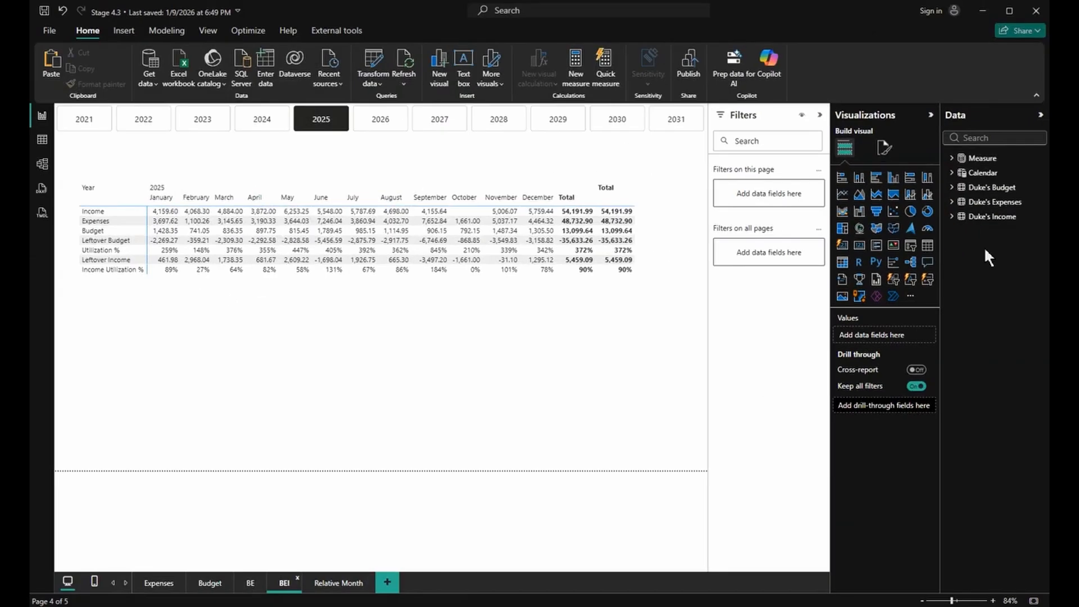
pyautogui.click(556, 297)
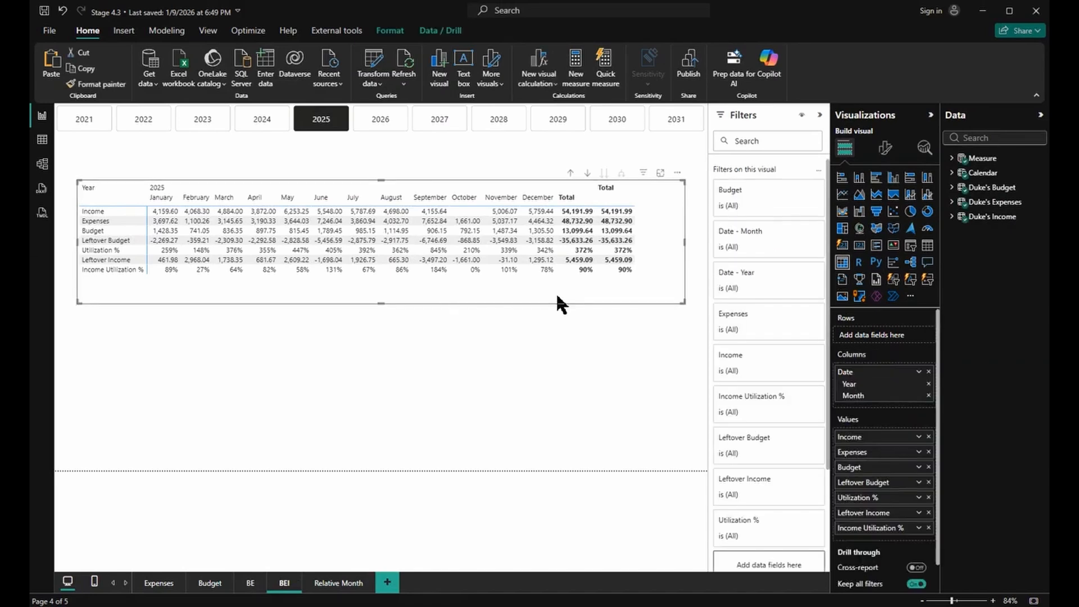
pyautogui.click(887, 151)
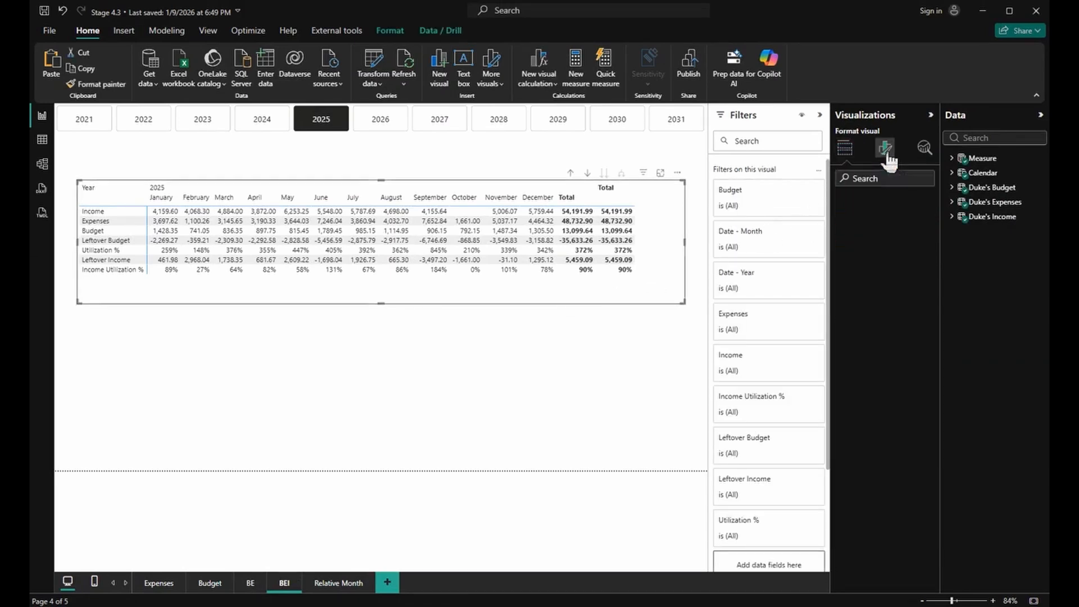
pyautogui.click(875, 309)
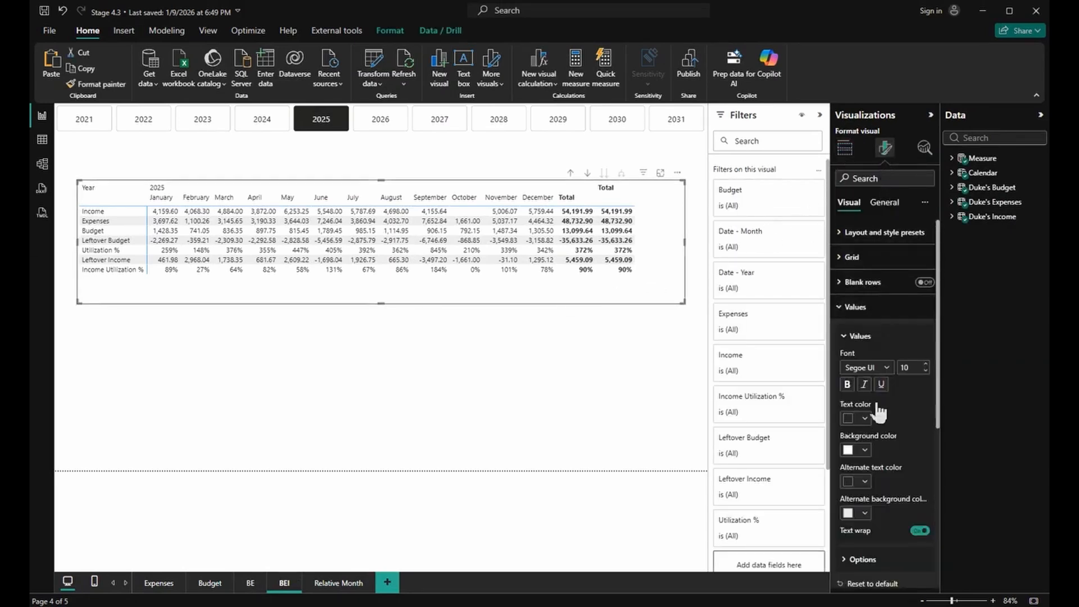
pyautogui.scroll(-3, 880, 413)
pyautogui.click(879, 441)
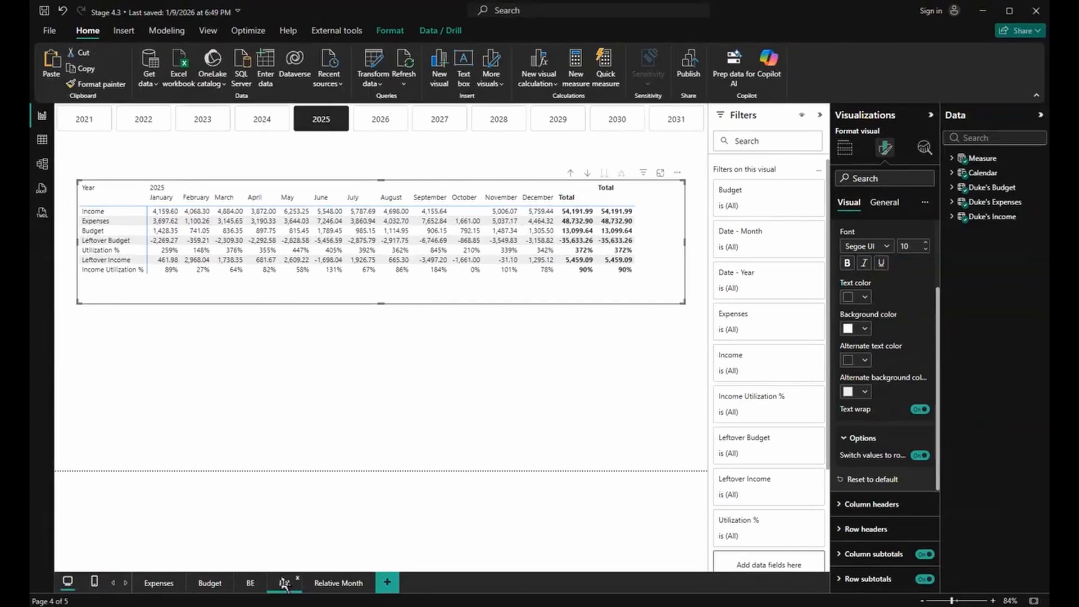
pyautogui.click(250, 585)
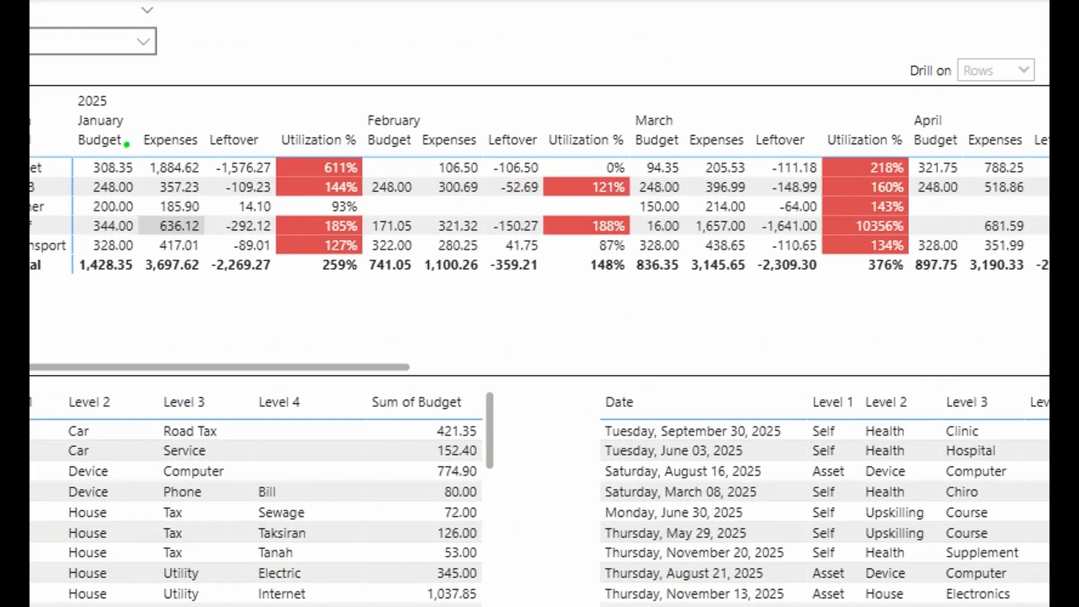
pyautogui.moveTo(73, 126); pyautogui.dragTo(369, 152)
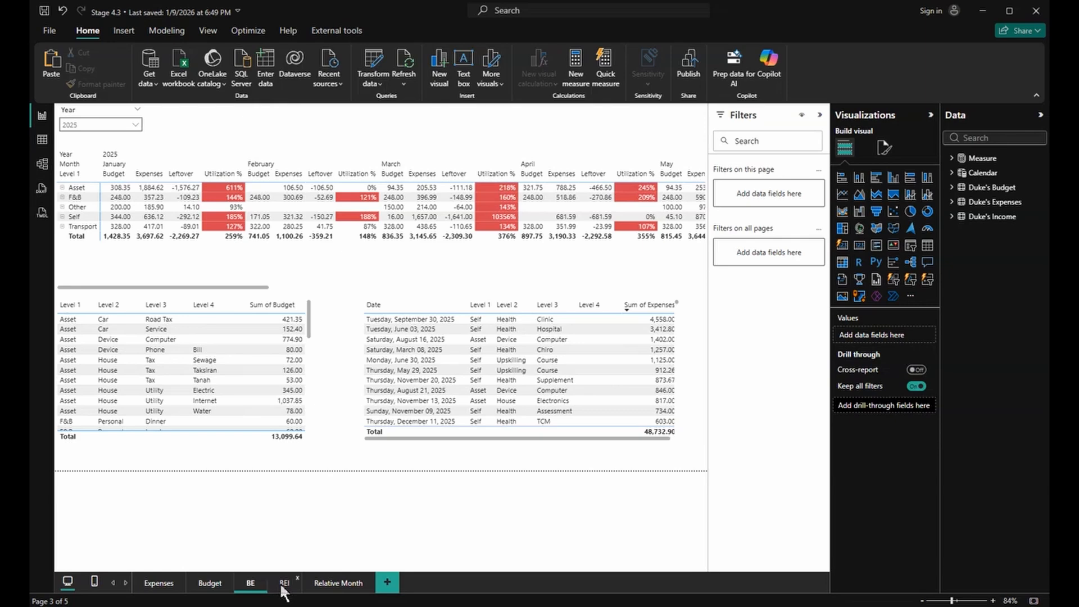
# Review the BEI page's matrix with measures on rows and the button slicer used to choose its year
pyautogui.click(283, 584)
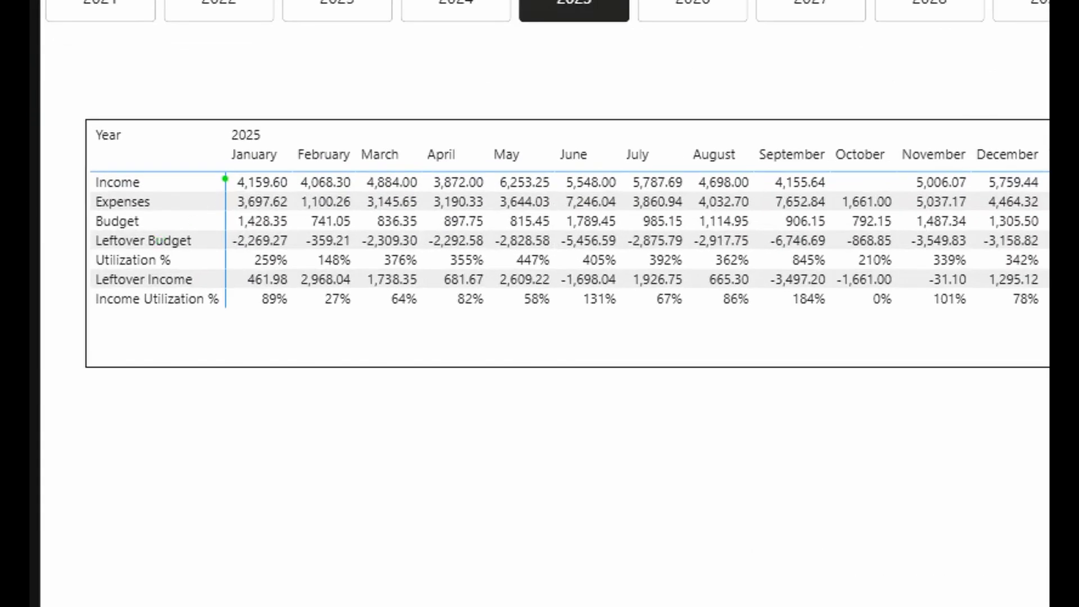
pyautogui.moveTo(225, 179); pyautogui.dragTo(223, 302)
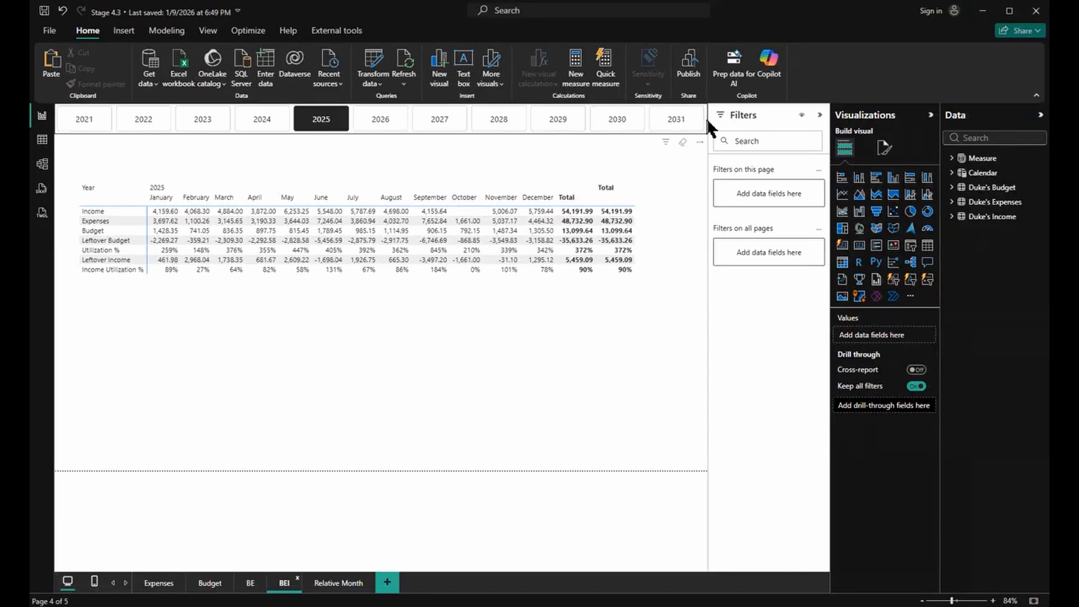
pyautogui.click(706, 116)
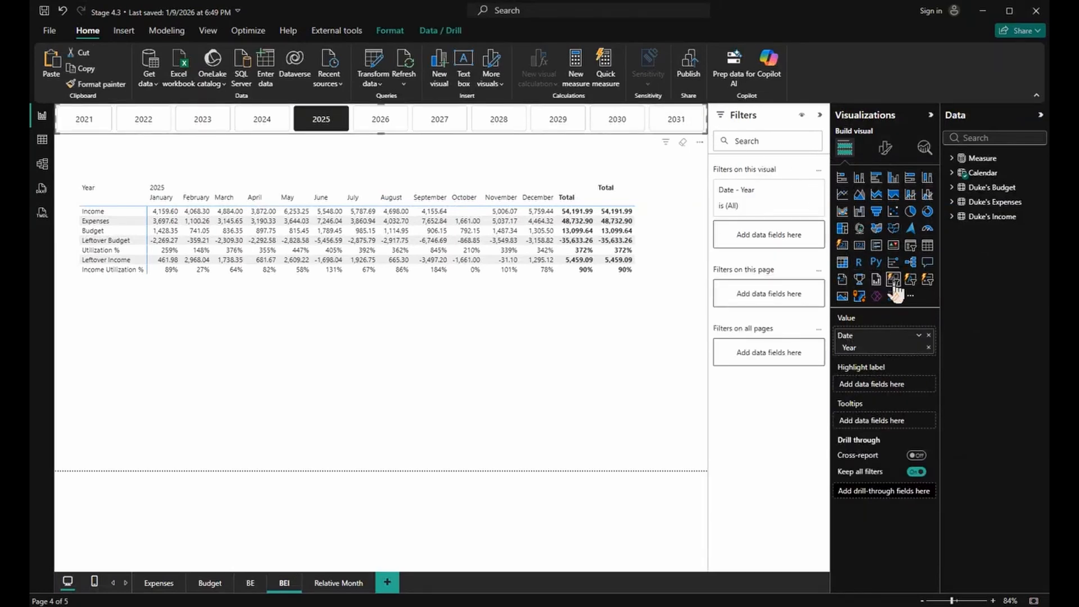
pyautogui.moveTo(903, 288); pyautogui.dragTo(915, 316)
pyautogui.moveTo(89, 167)
pyautogui.mouseDown()
pyautogui.moveTo(385, 246)
pyautogui.moveTo(653, 287)
pyautogui.mouseUp()
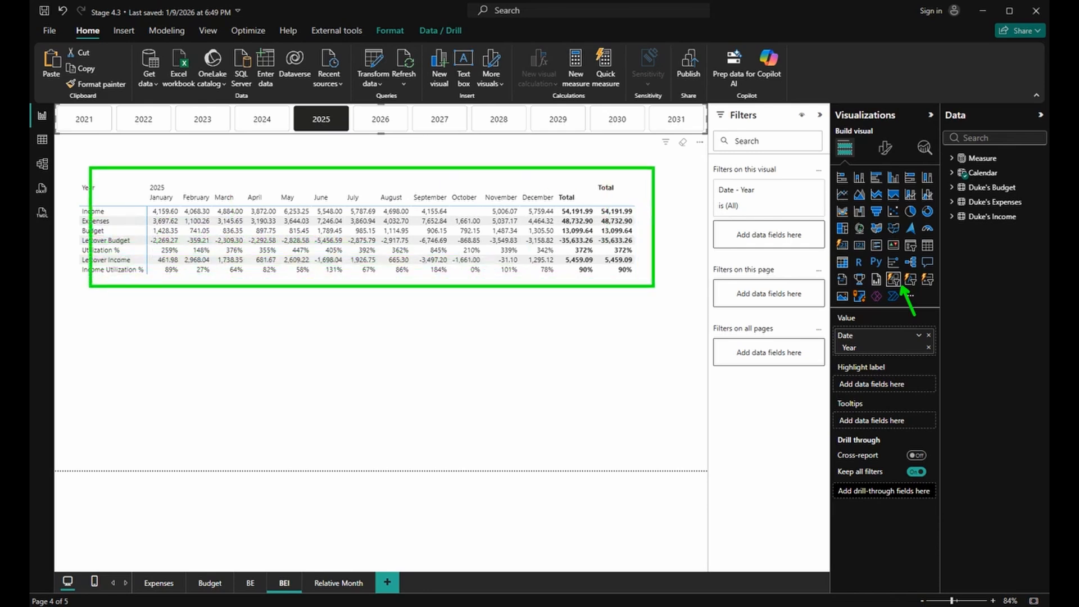
pyautogui.press('Escape')
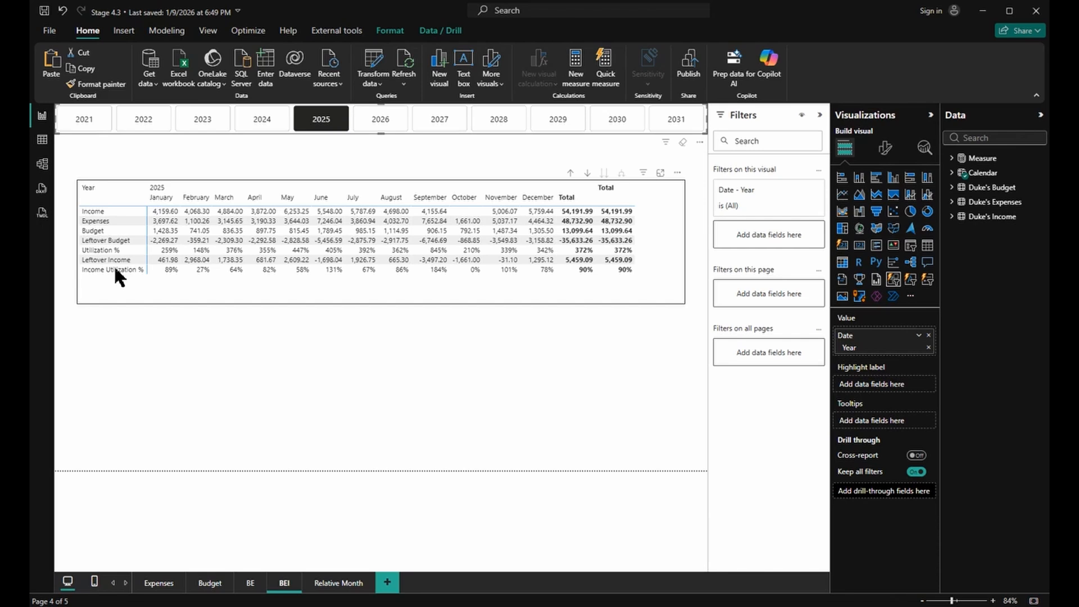
# Examine the DAX formulas of the Calendar table and its Year Offset and Month Offset columns, including how Month Offset uses Year Offset
pyautogui.click(343, 583)
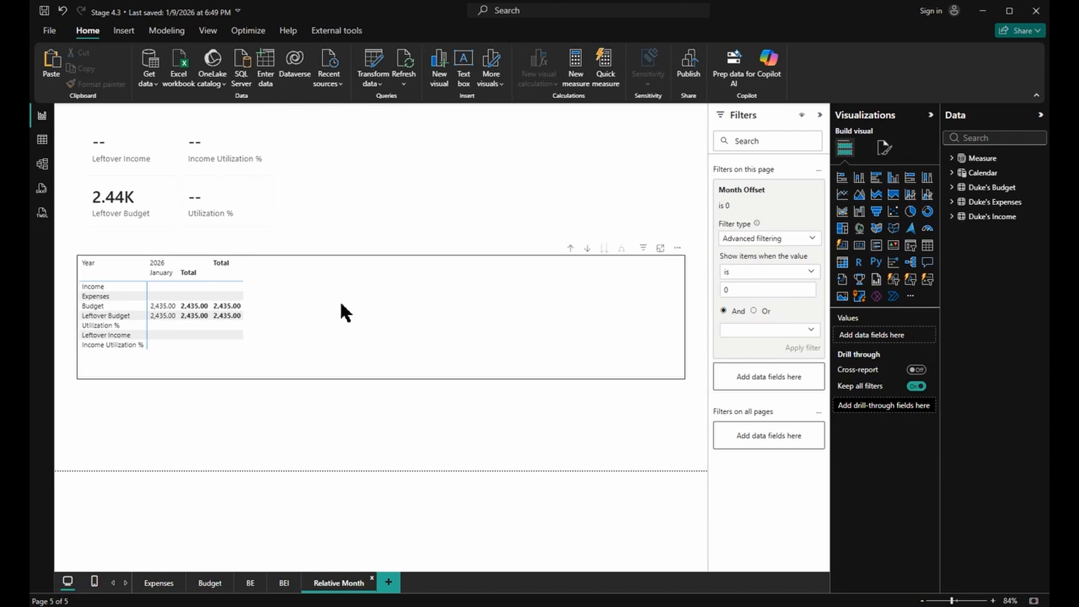
pyautogui.click(42, 139)
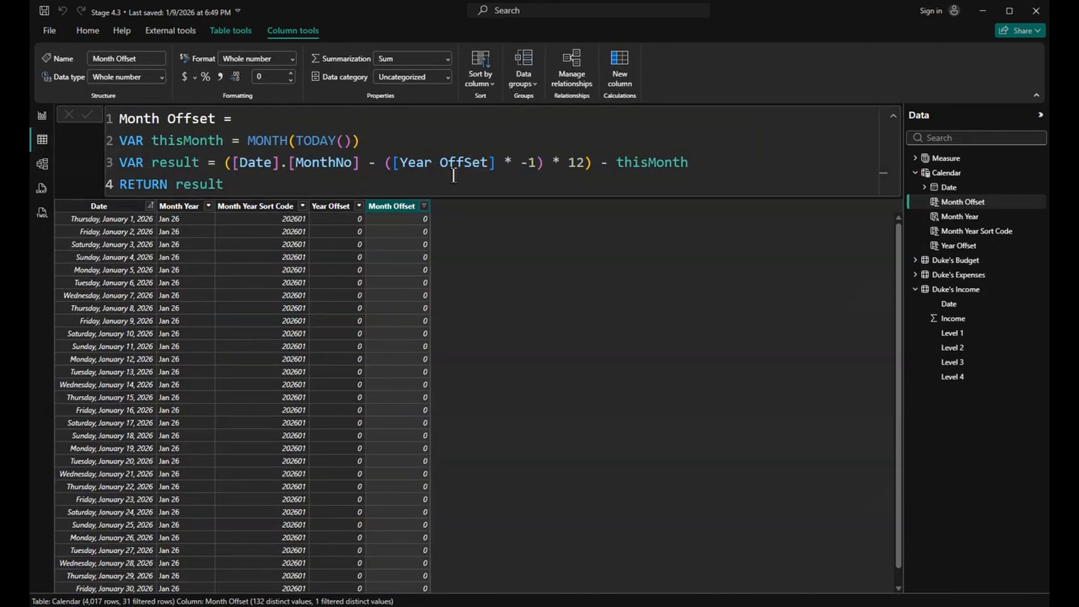
pyautogui.click(972, 178)
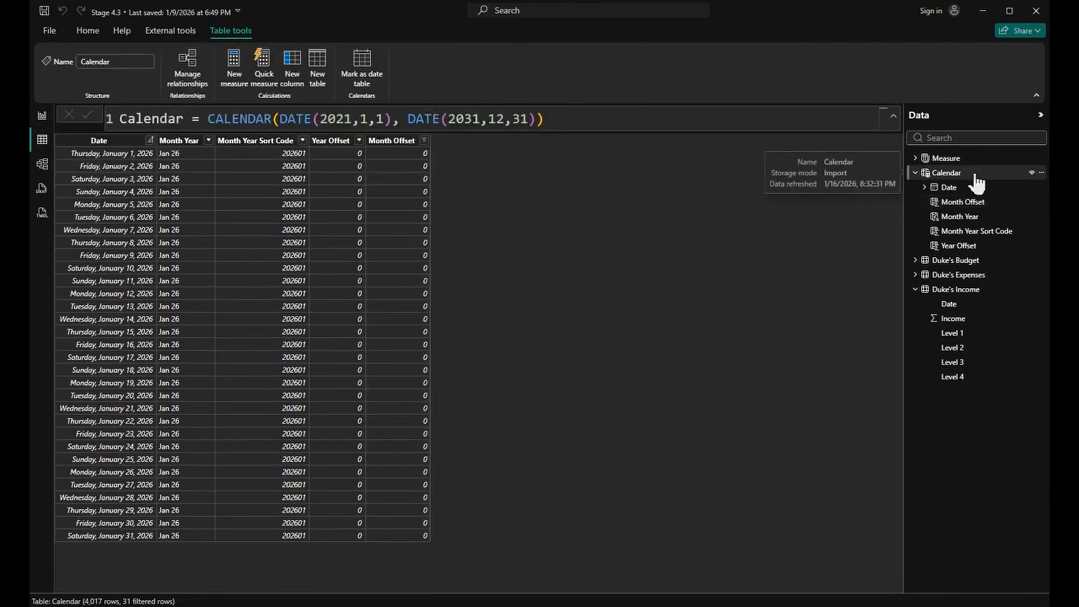
pyautogui.click(336, 145)
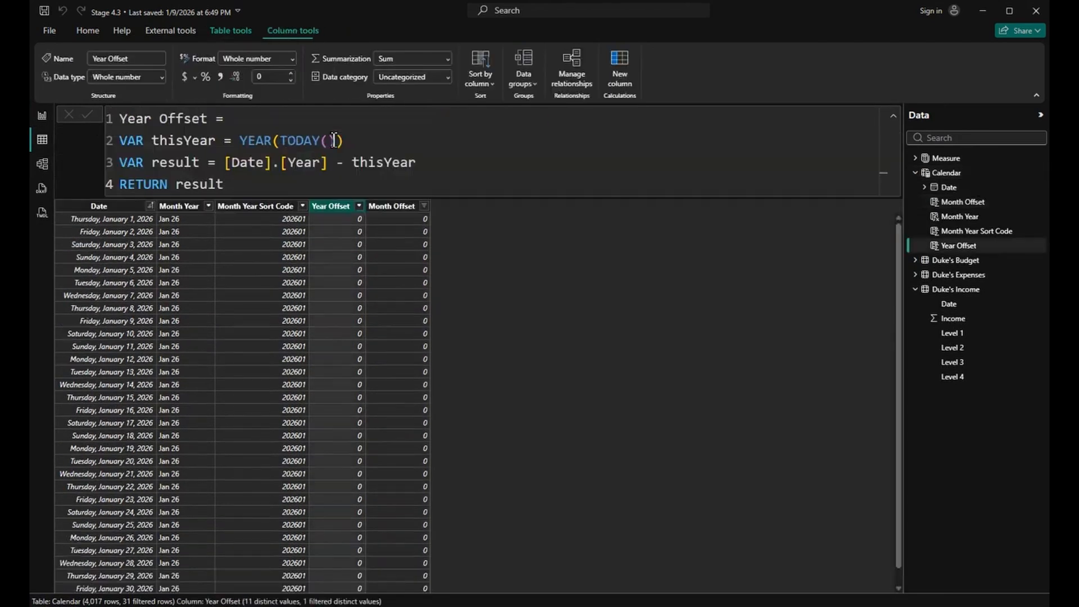
pyautogui.click(391, 206)
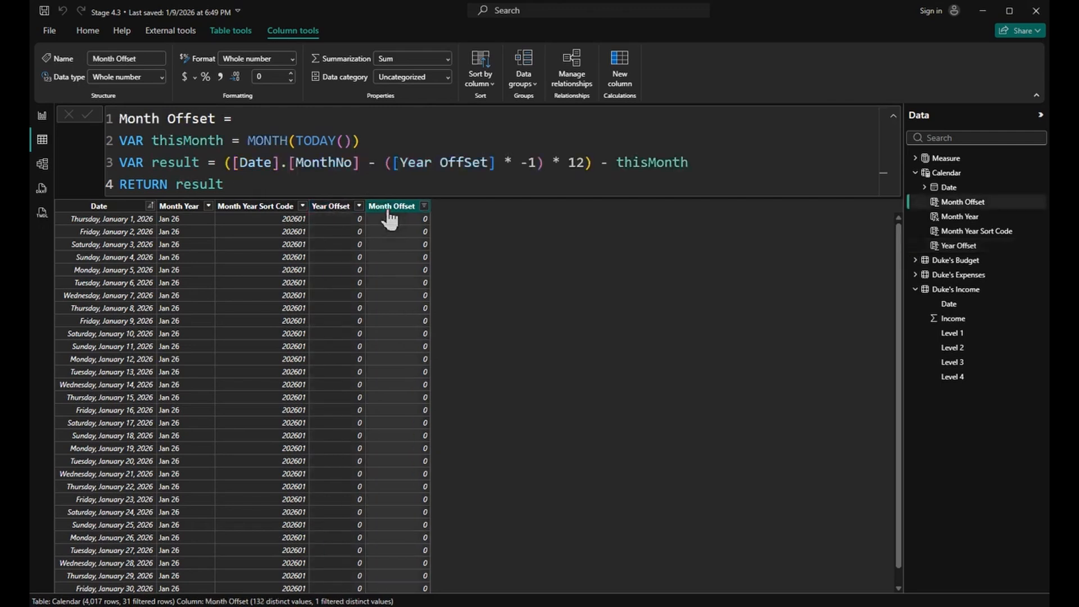
pyautogui.click(348, 208)
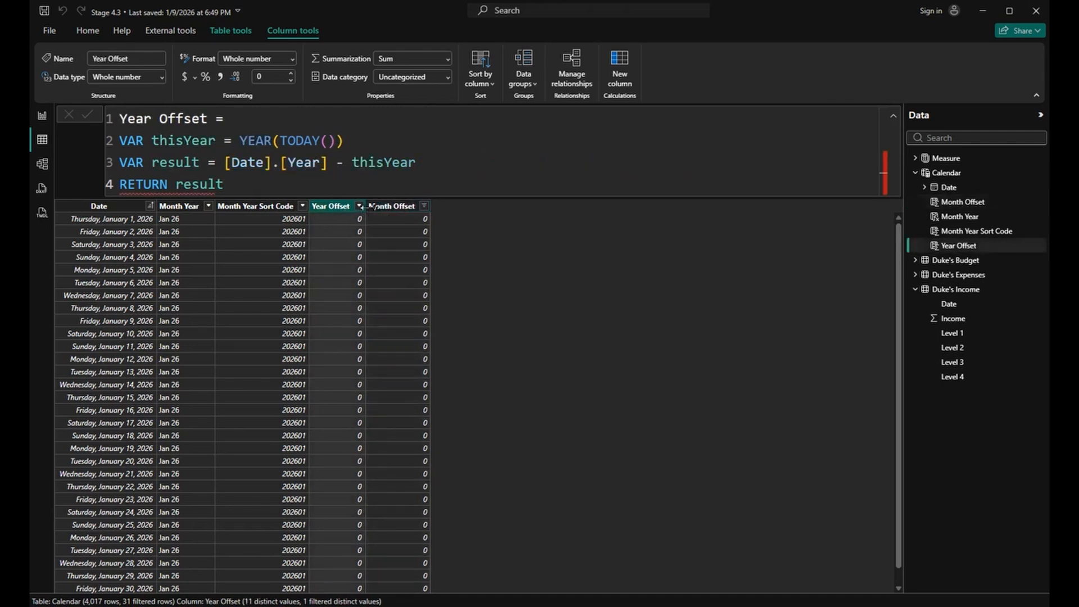
pyautogui.click(387, 207)
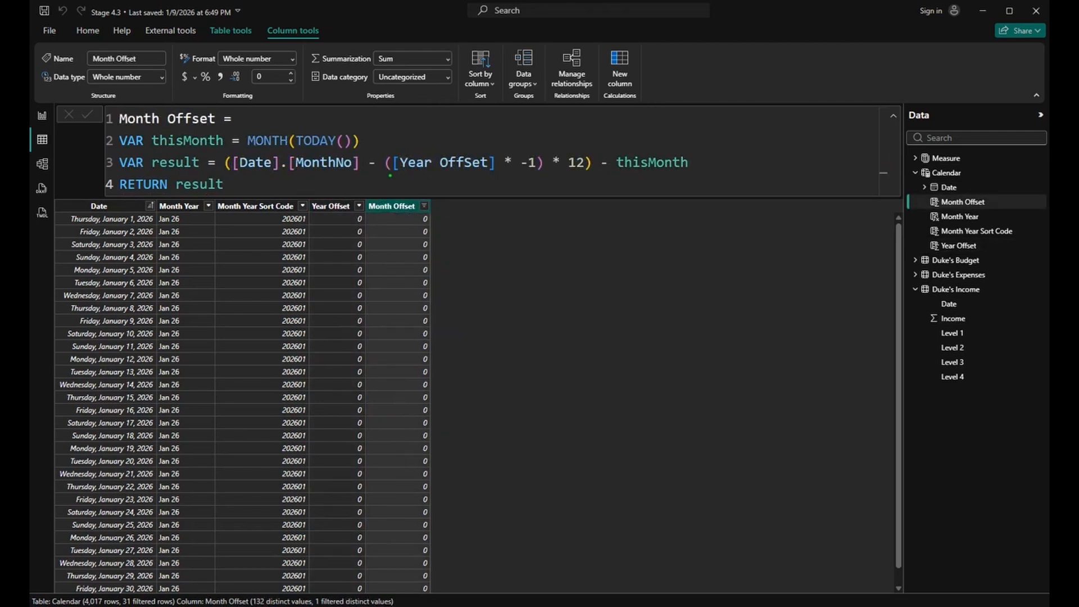
pyautogui.moveTo(390, 176); pyautogui.dragTo(499, 175)
# Return to the Relative Month report page and inspect the Measure table's fields and the Calendar table's Month Offset column
pyautogui.click(42, 116)
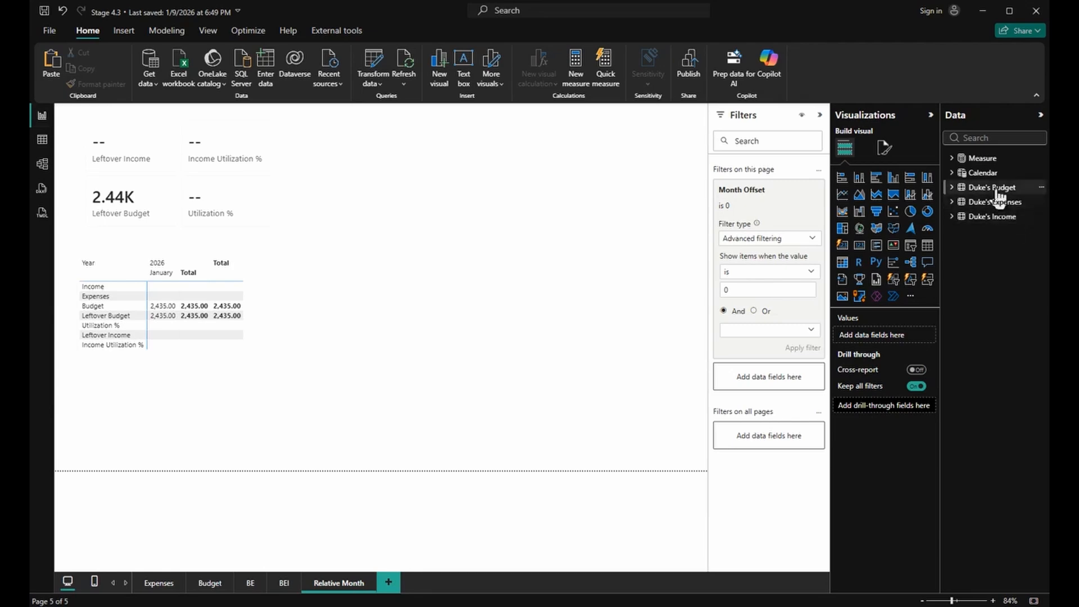
pyautogui.click(953, 159)
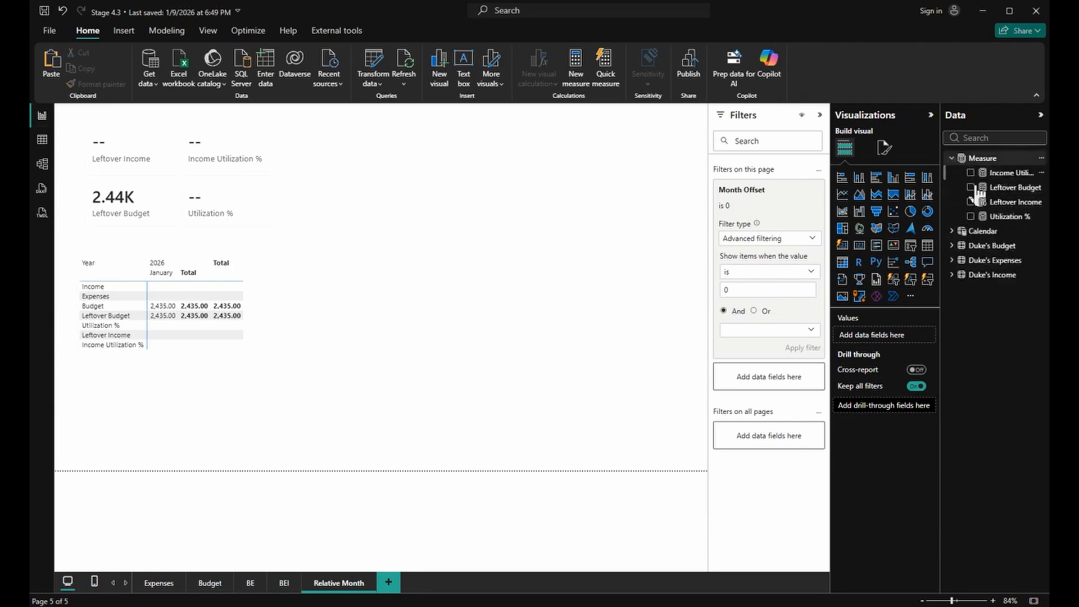
pyautogui.click(951, 231)
pyautogui.click(1010, 333)
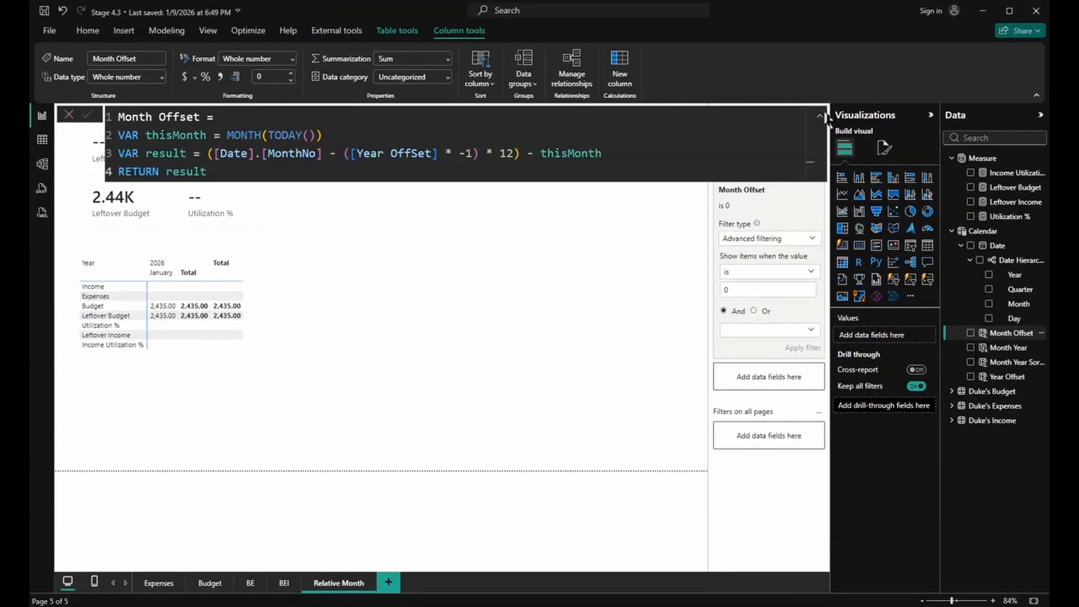
pyautogui.click(821, 115)
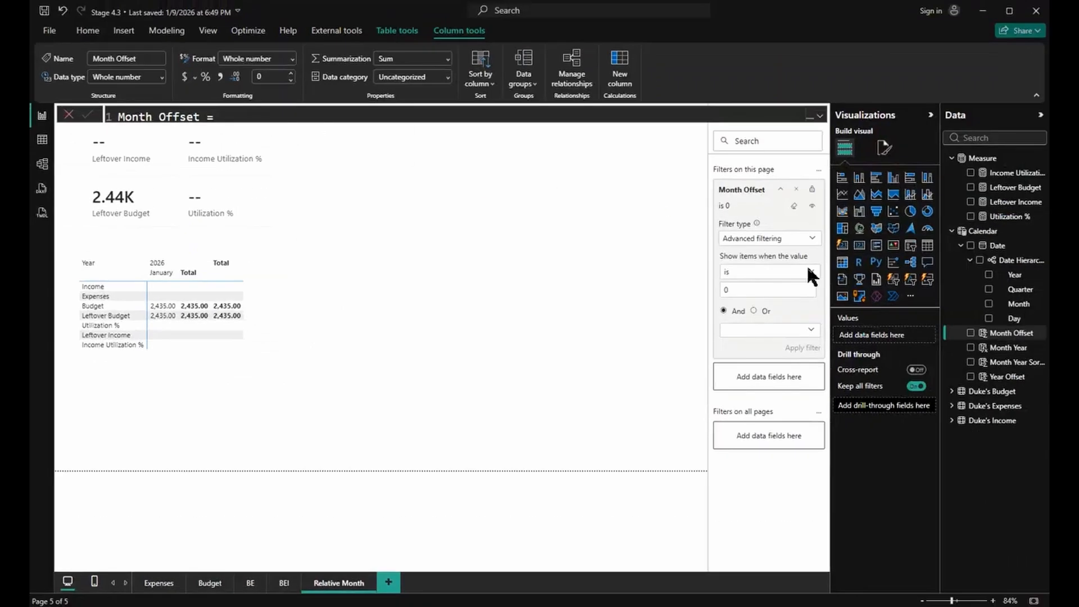
# Try the page-level Month Offset filter with the value -1
pyautogui.moveTo(742, 285); pyautogui.dragTo(710, 285)
pyautogui.write('-1')
pyautogui.click(795, 350)
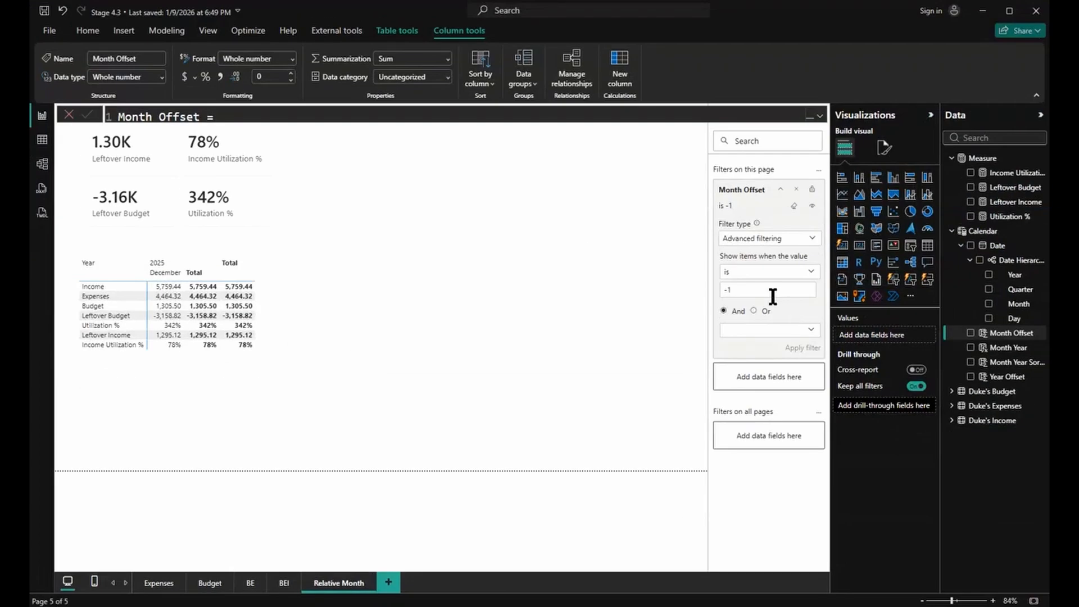
# Set the page-level Month Offset filter to show items when the value is 1
pyautogui.moveTo(773, 296); pyautogui.dragTo(571, 292)
pyautogui.write('1')
pyautogui.click(795, 349)
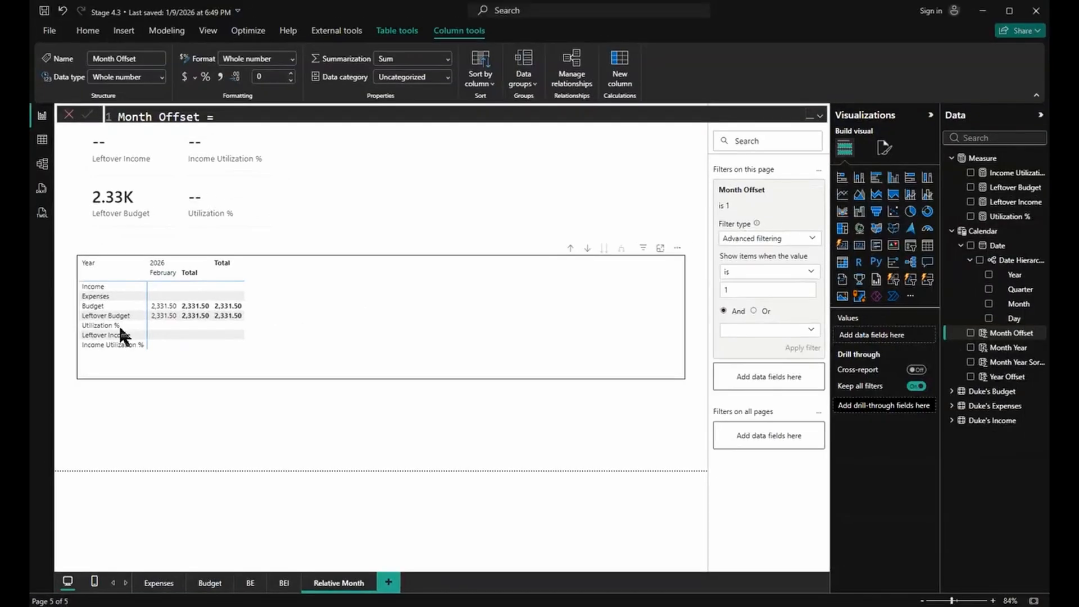
# Check the card's multi-card layout settings and bring up the matrix's format options
pyautogui.click(169, 187)
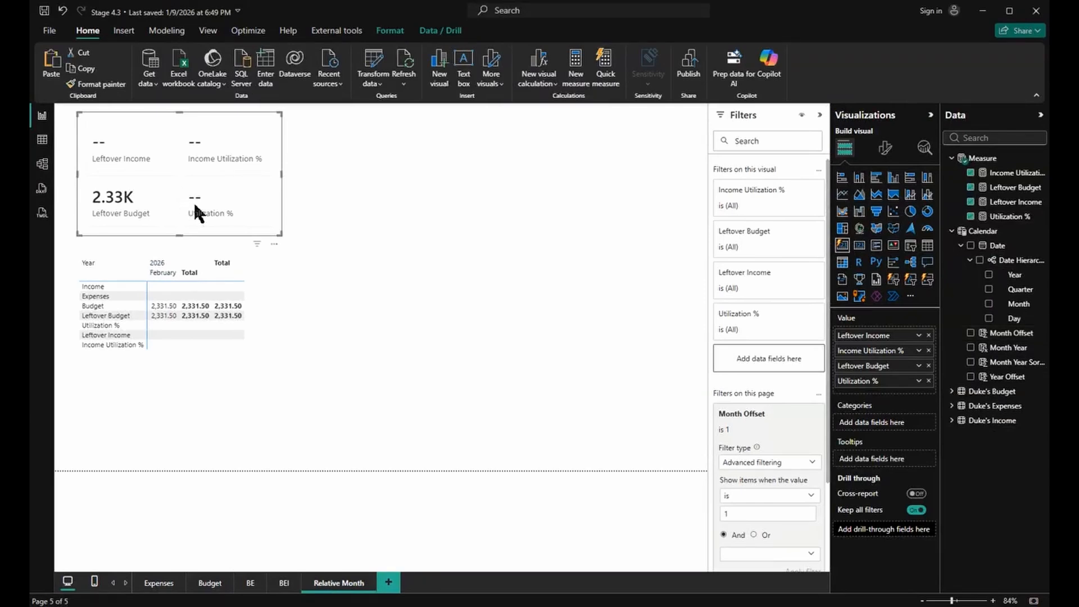
pyautogui.click(885, 149)
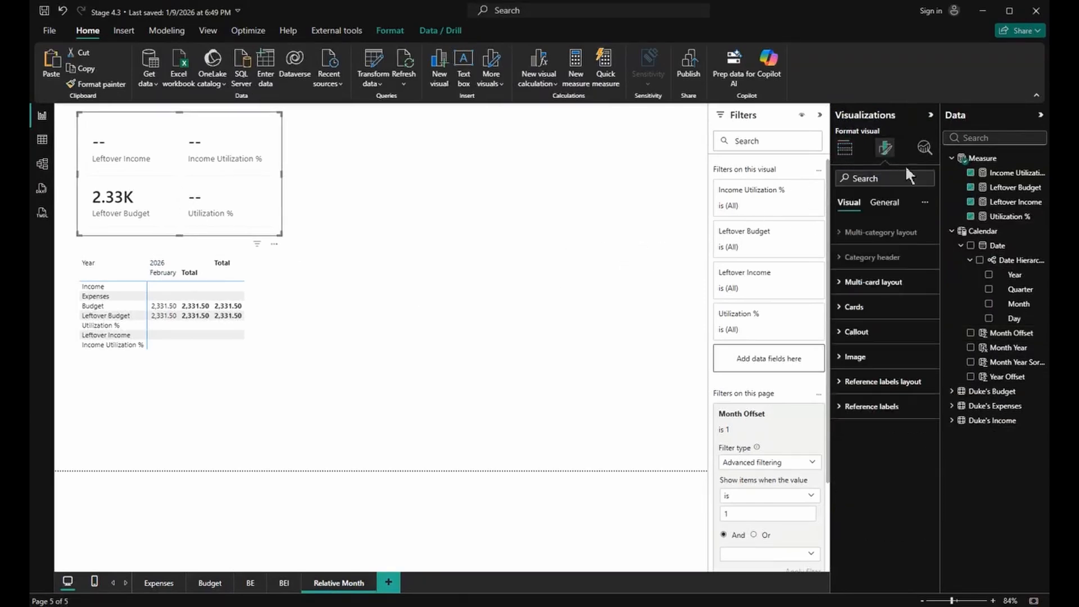
pyautogui.click(895, 282)
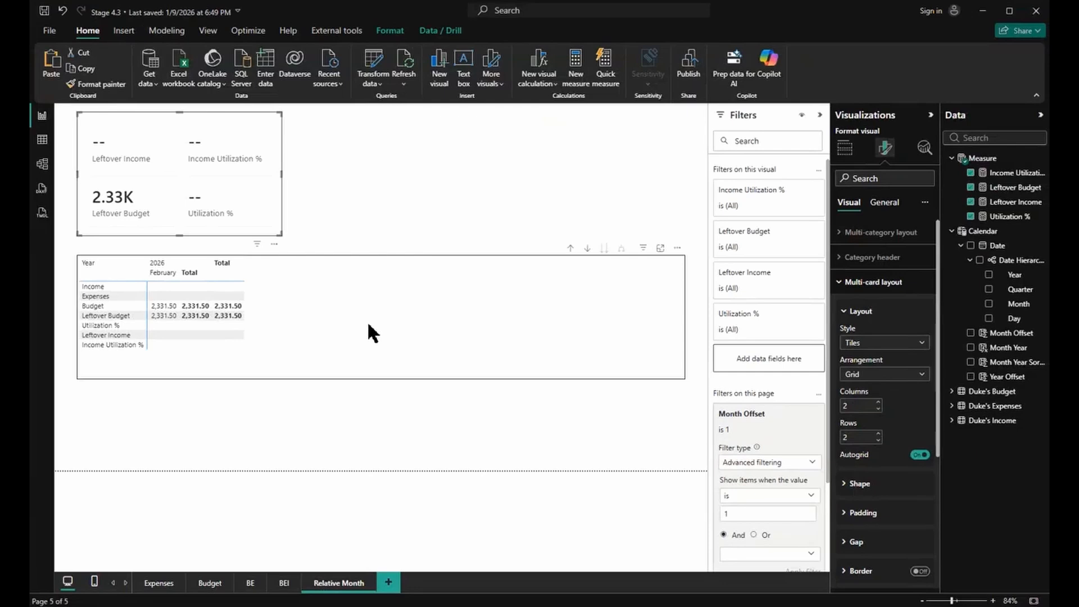
pyautogui.click(402, 325)
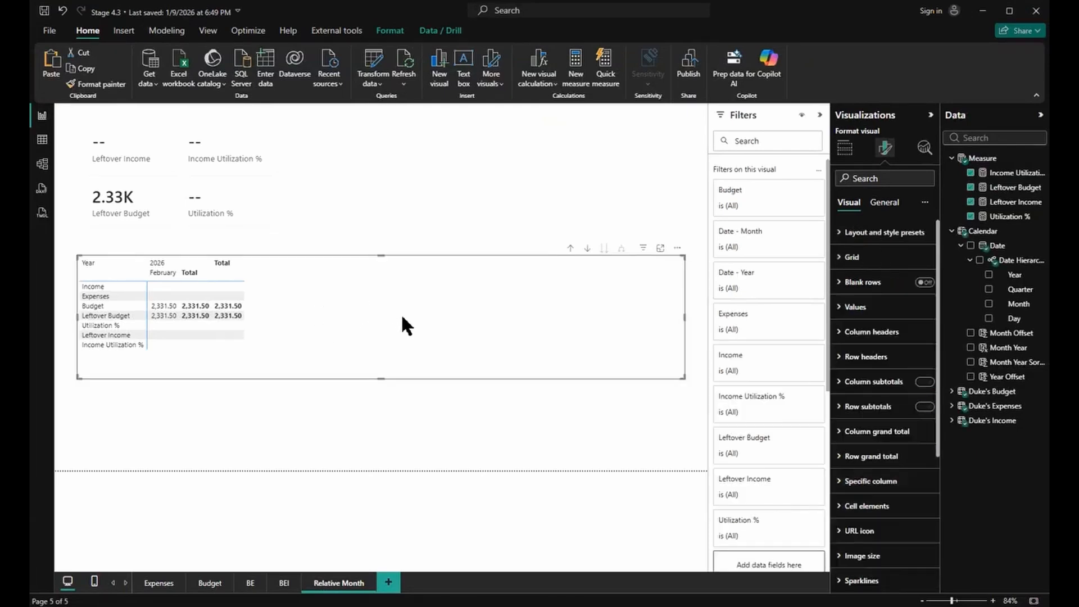